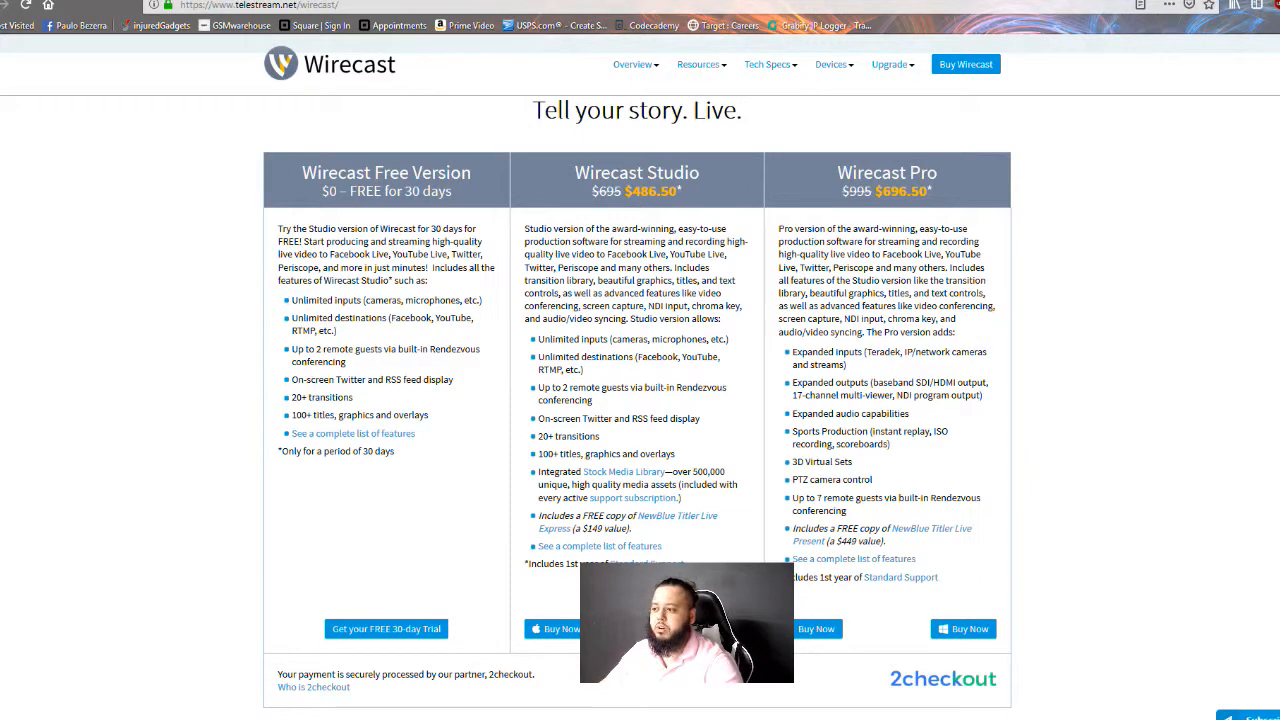
- Compare the descriptions, prices and feature lists of the Wirecast Free, Studio and Pro versions, dismissing the Wirecast Gear pop-up
left_click_drag(804, 229, 850, 366)
left_click(850, 366)
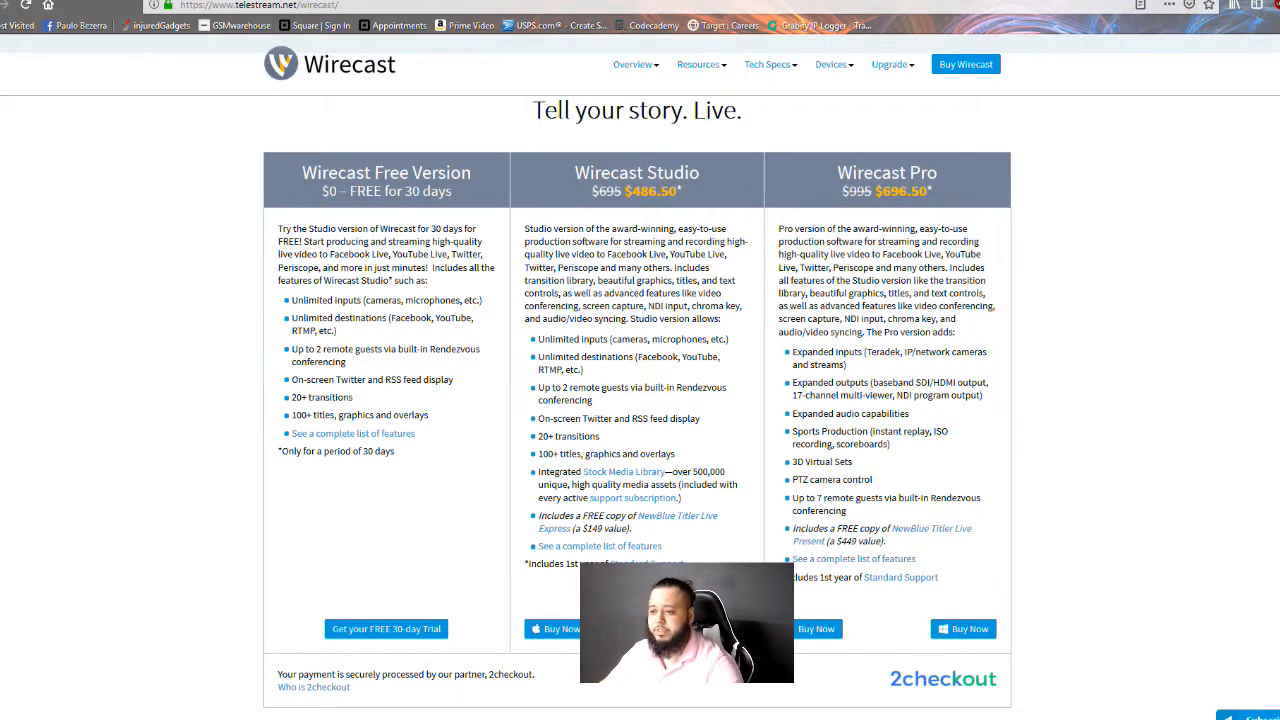
left_click_drag(278, 228, 394, 451)
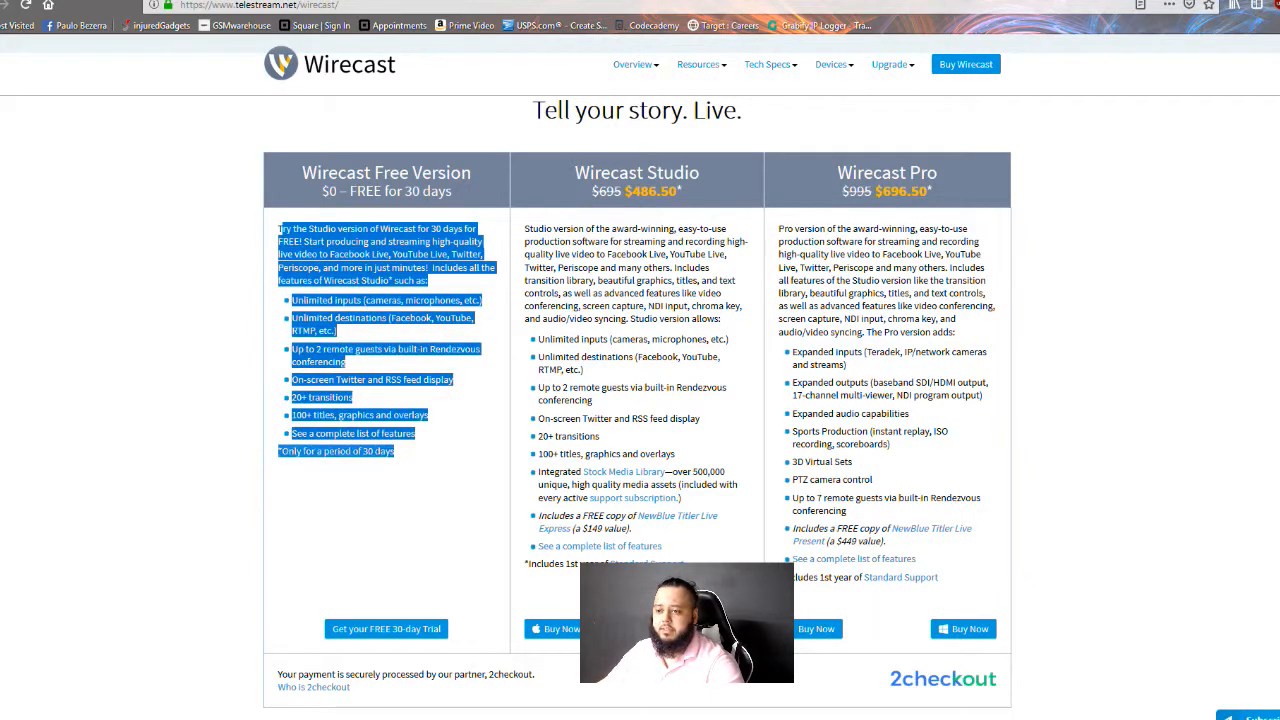
left_click(394, 451)
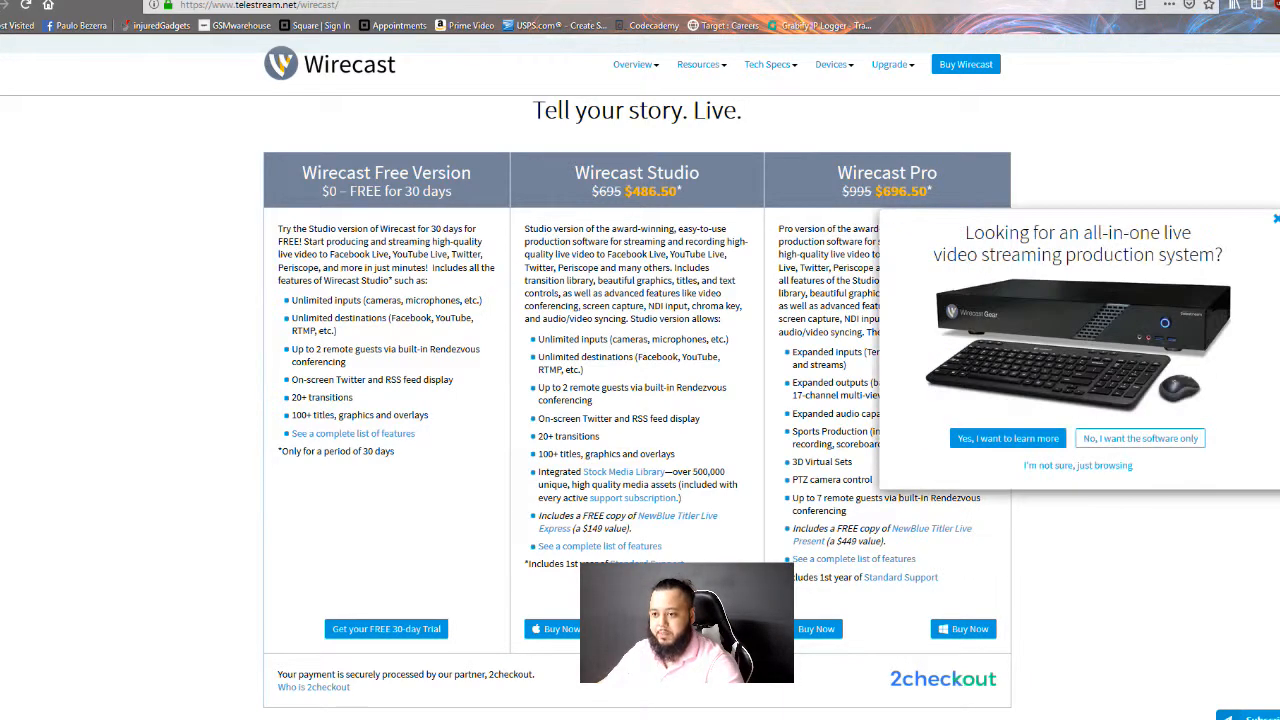
left_click_drag(887, 172, 730, 400)
left_click(730, 400)
left_click_drag(530, 246, 860, 340)
left_click(860, 340)
left_click(1275, 218)
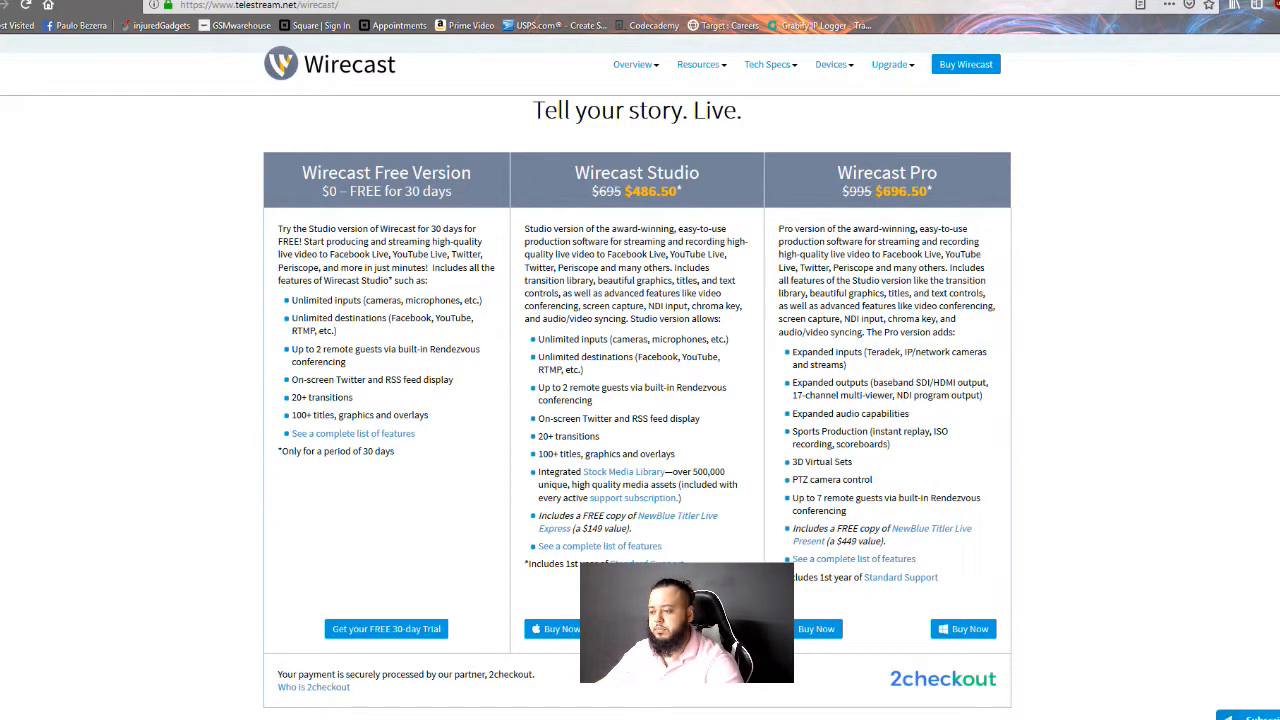
- Look through the Wirecast product page, including its sale banner, latest features, edition comparison and Wirecast Gear section
scroll(640, 400, "down", 5)
scroll(640, 400, "up", 5)
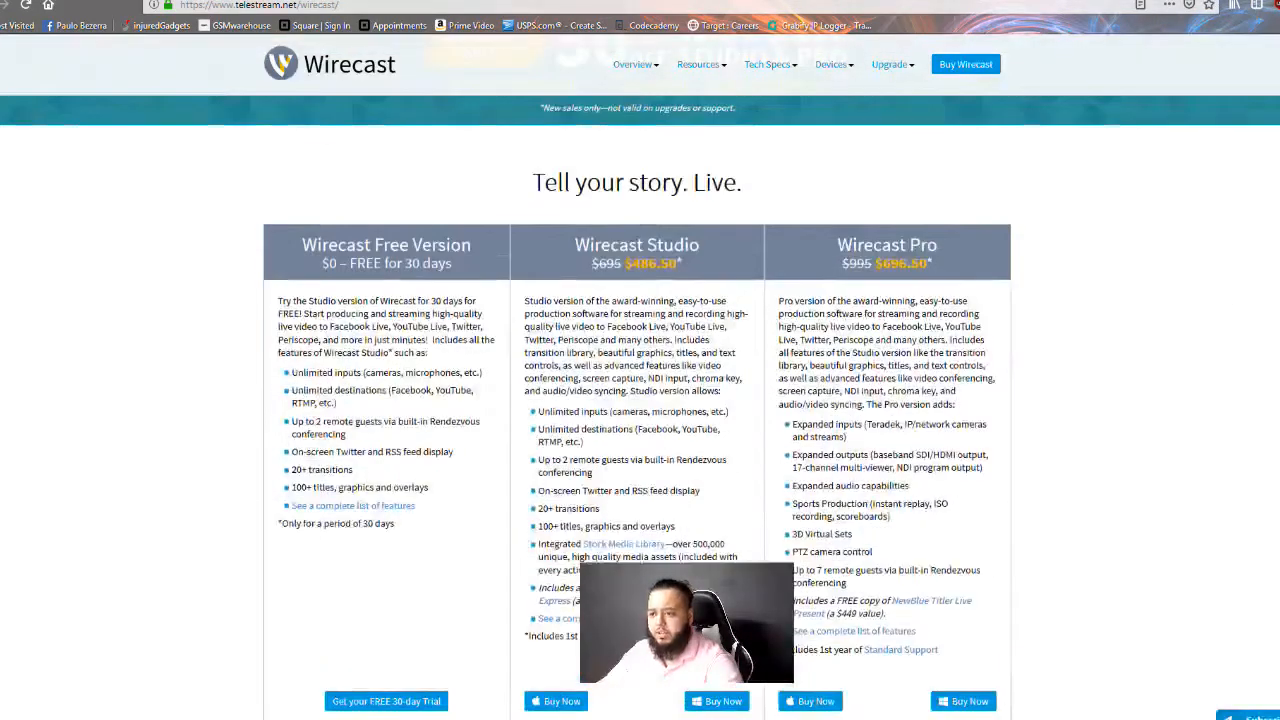
scroll(640, 400, "down", 5)
scroll(640, 400, "down", 5)
scroll(640, 400, "up", 15)
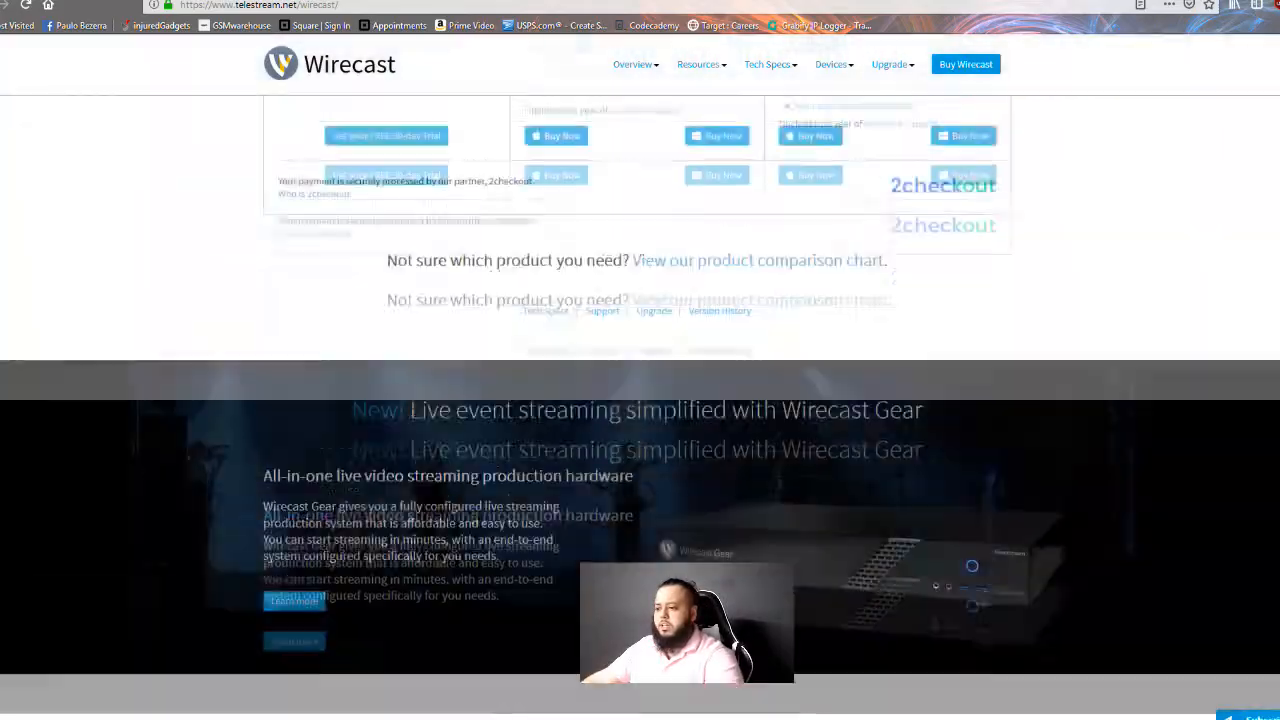
scroll(640, 400, "up", 3)
scroll(640, 400, "down", 10)
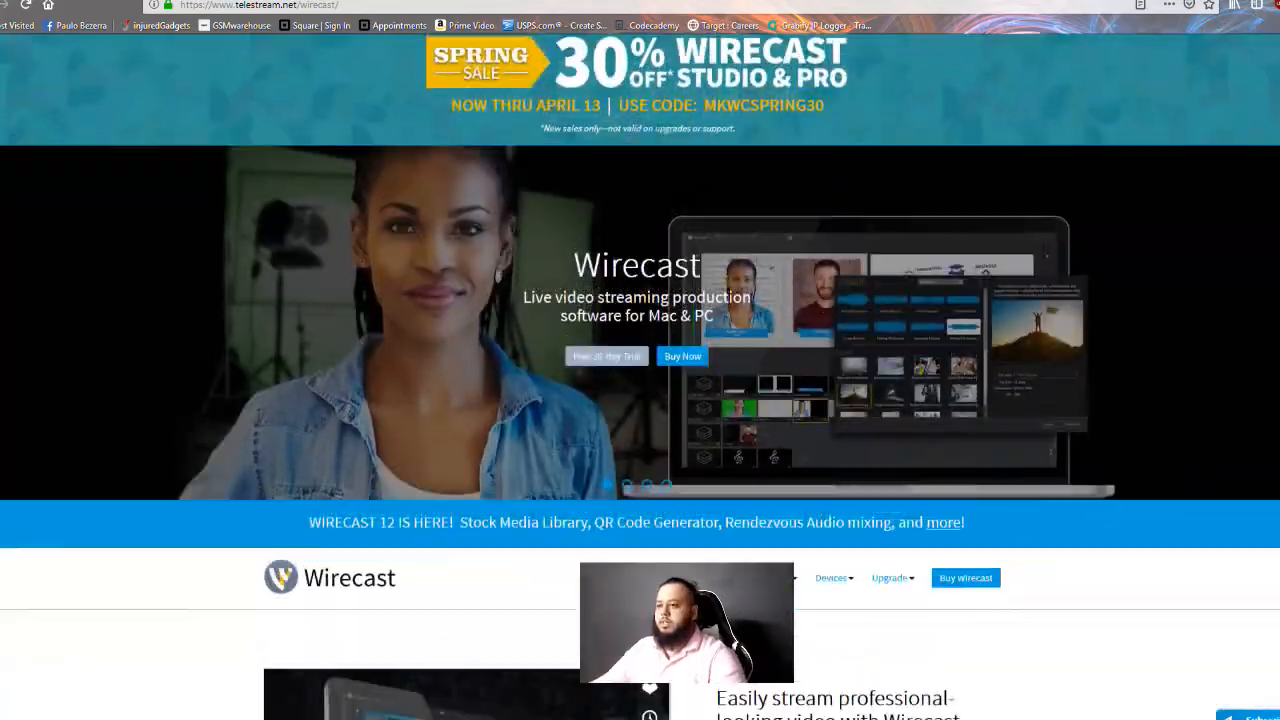
scroll(640, 400, "down", 10)
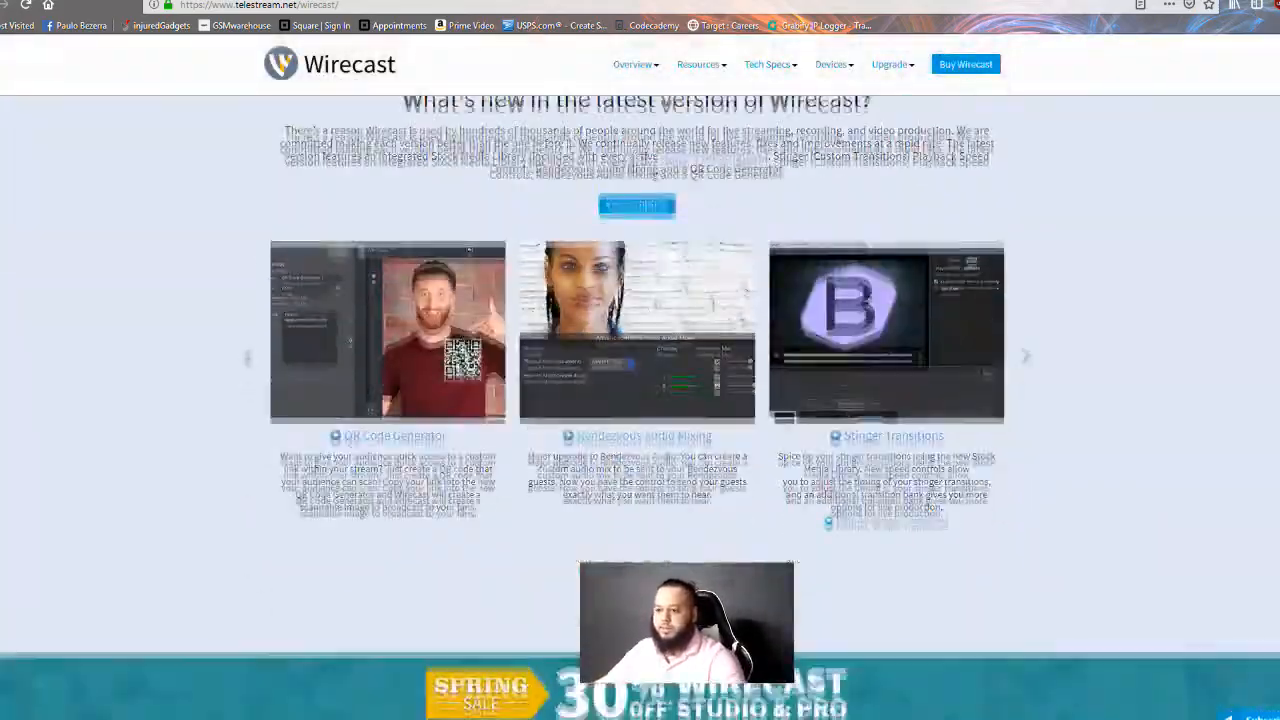
scroll(640, 400, "up", 5)
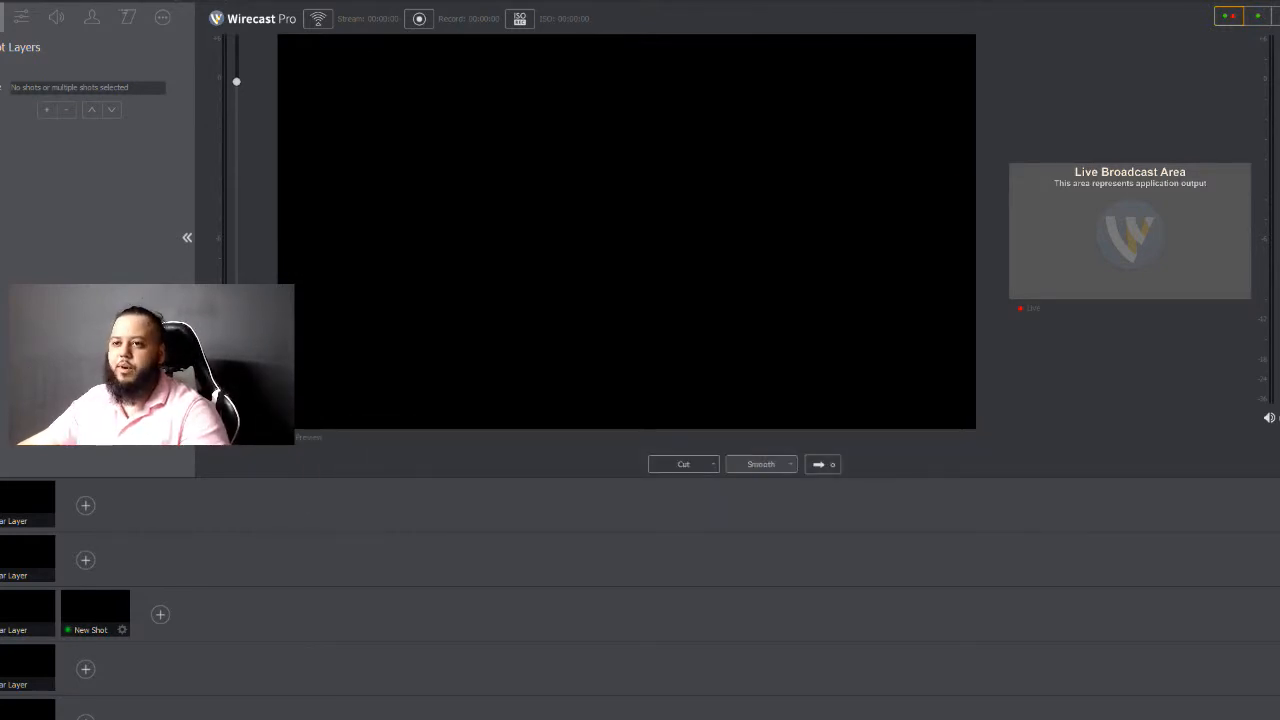
- Add a YouTube output destination in Wirecast Pro's output settings
left_click(136, 1)
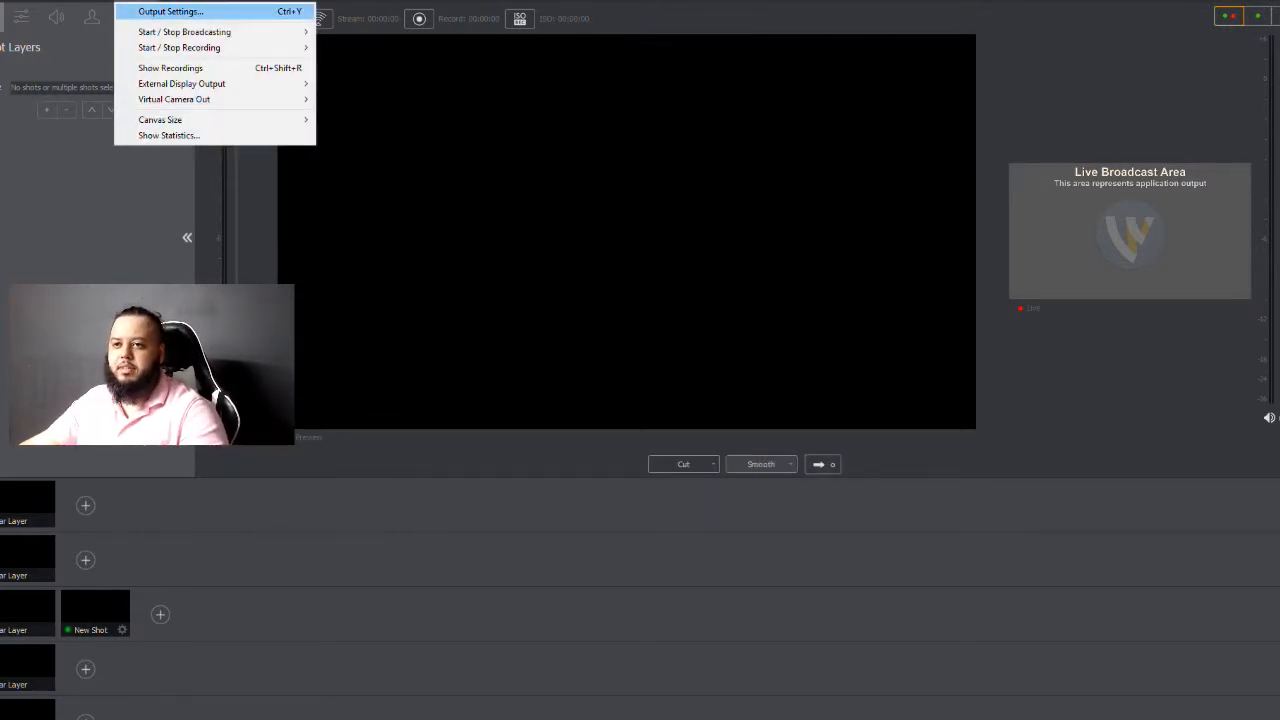
left_click(170, 11)
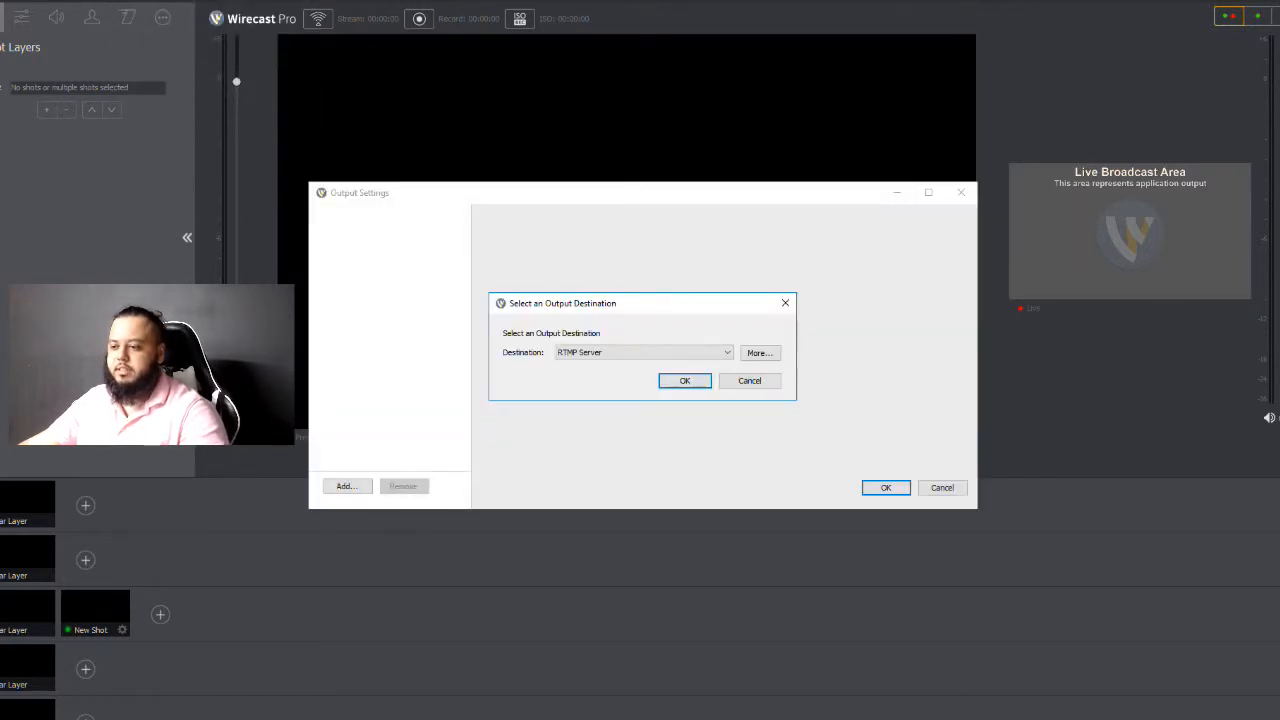
scroll(644, 352, "down", 1)
left_click(644, 352)
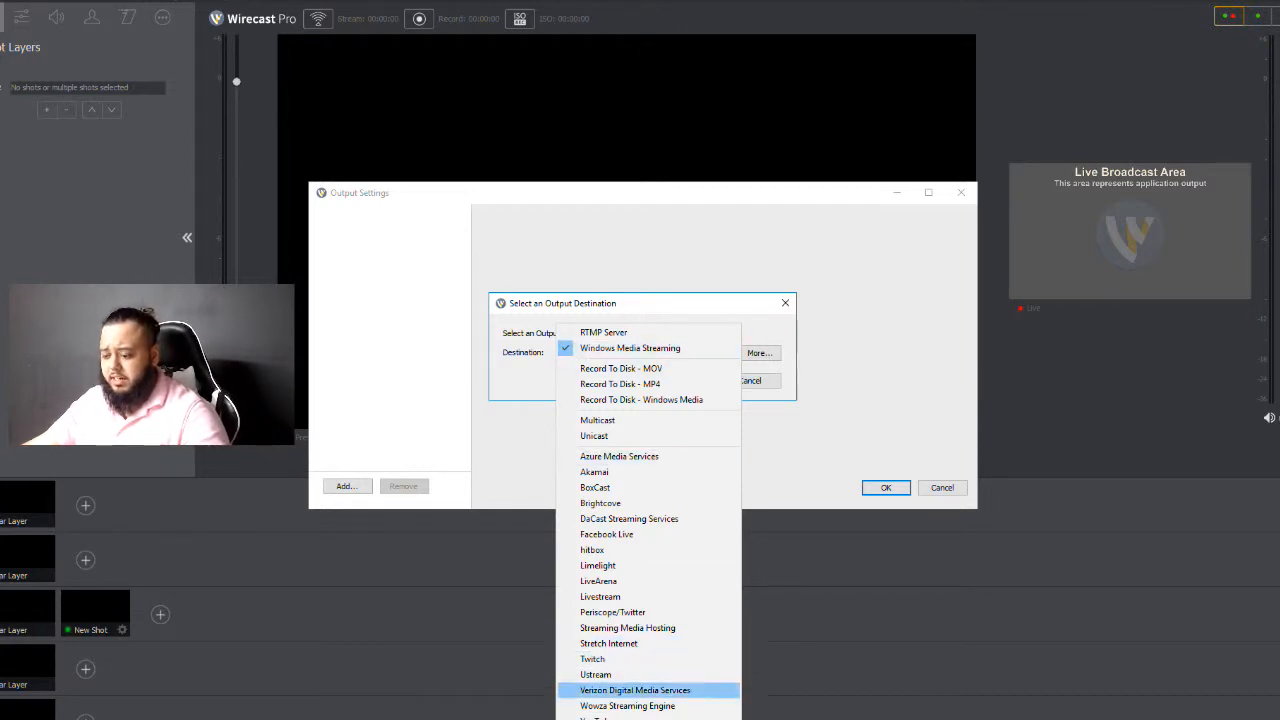
left_click(604, 718)
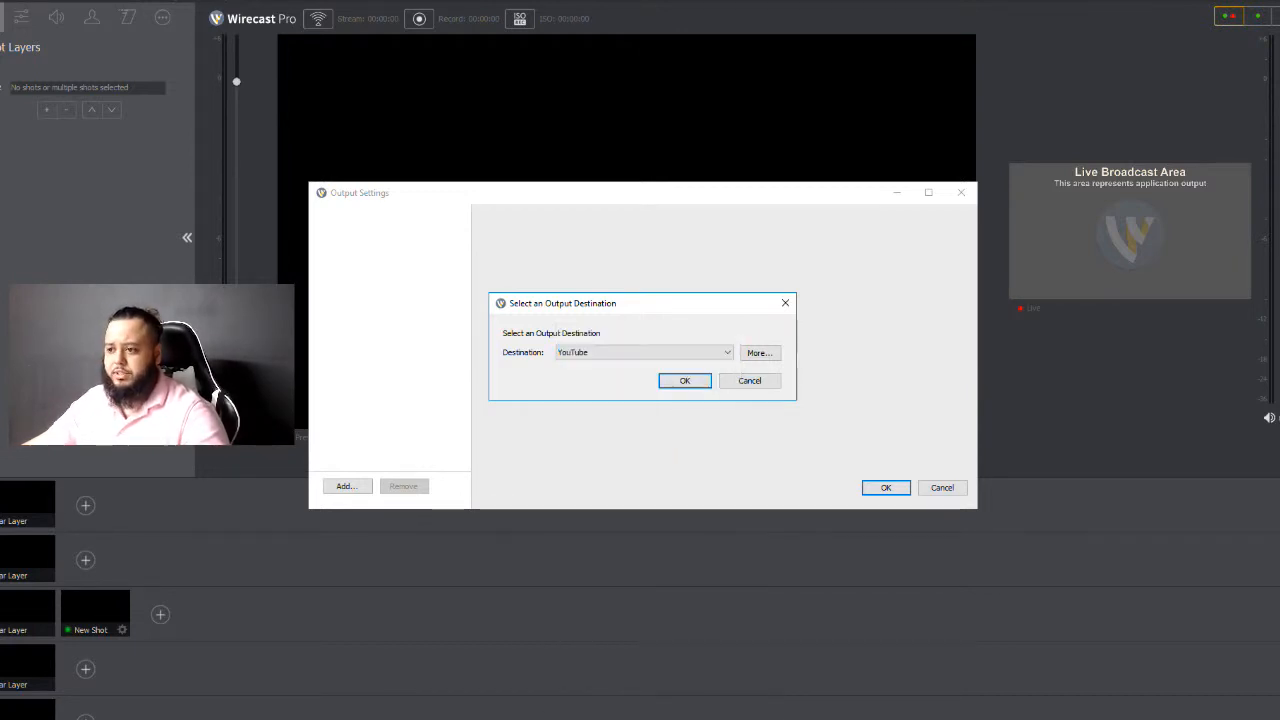
left_click(685, 381)
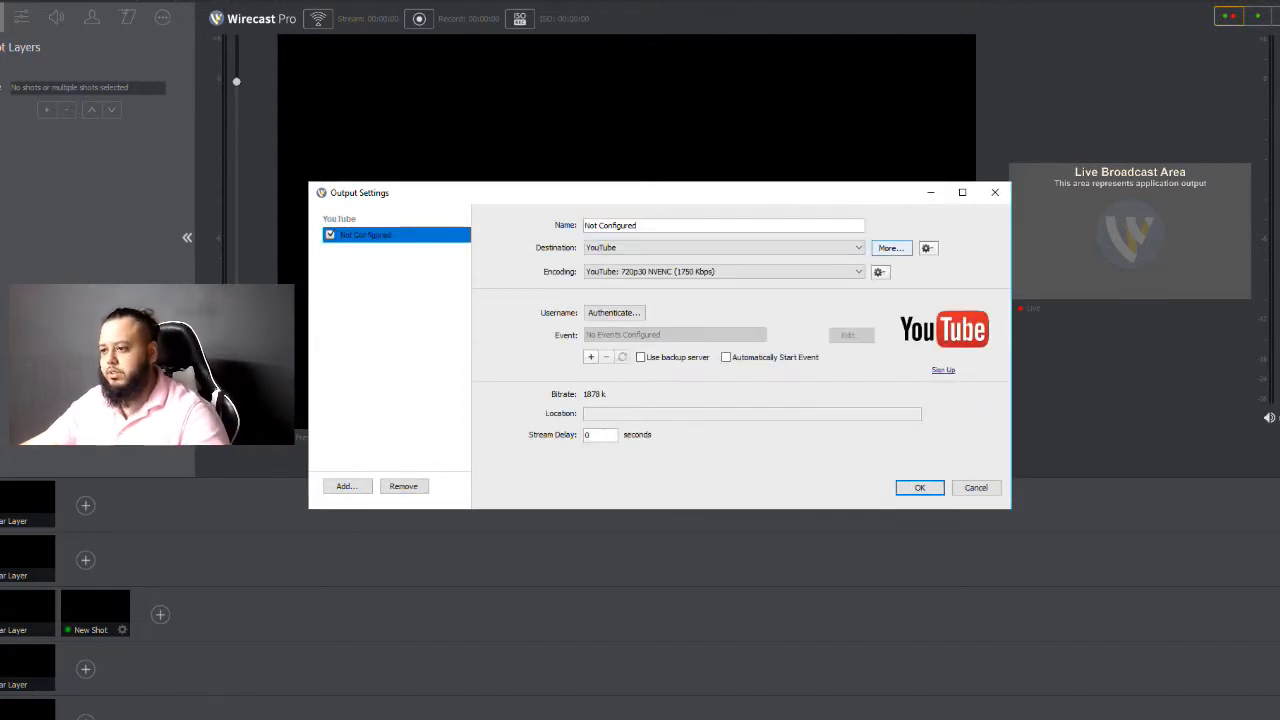
- Review which streaming services can be made visible as output destinations
left_click(890, 248)
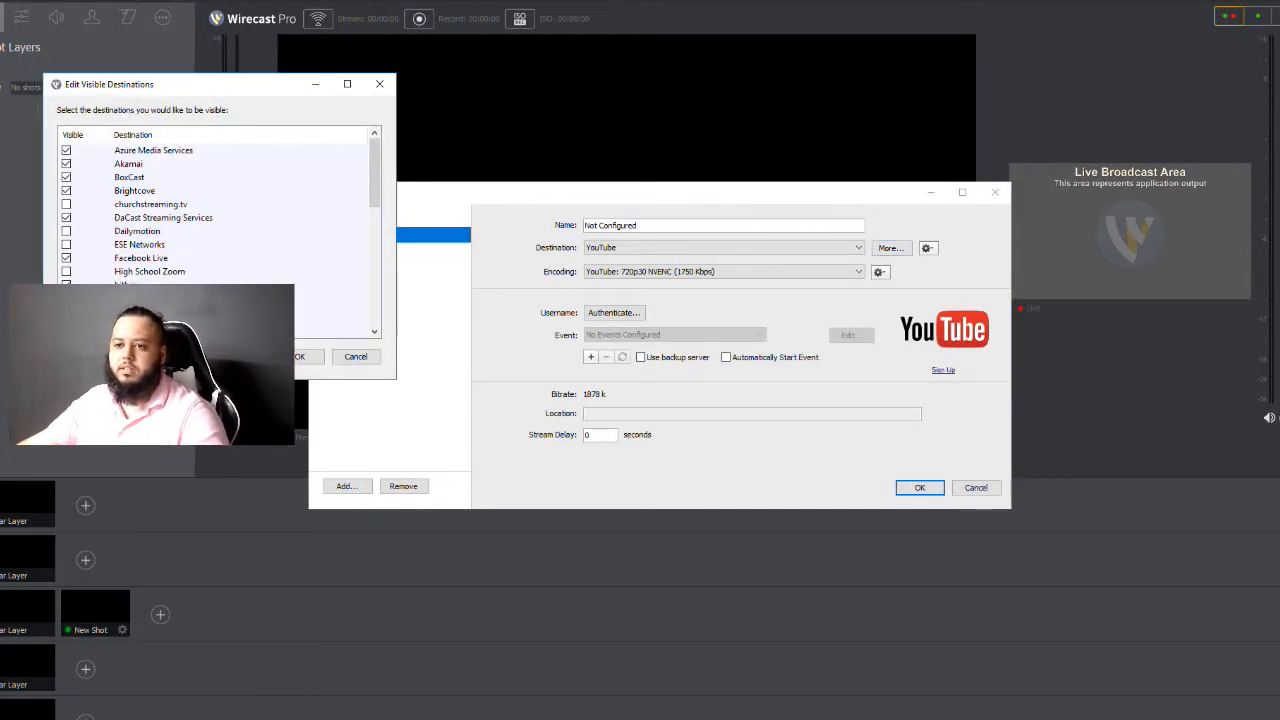
scroll(215, 210, "down", 8)
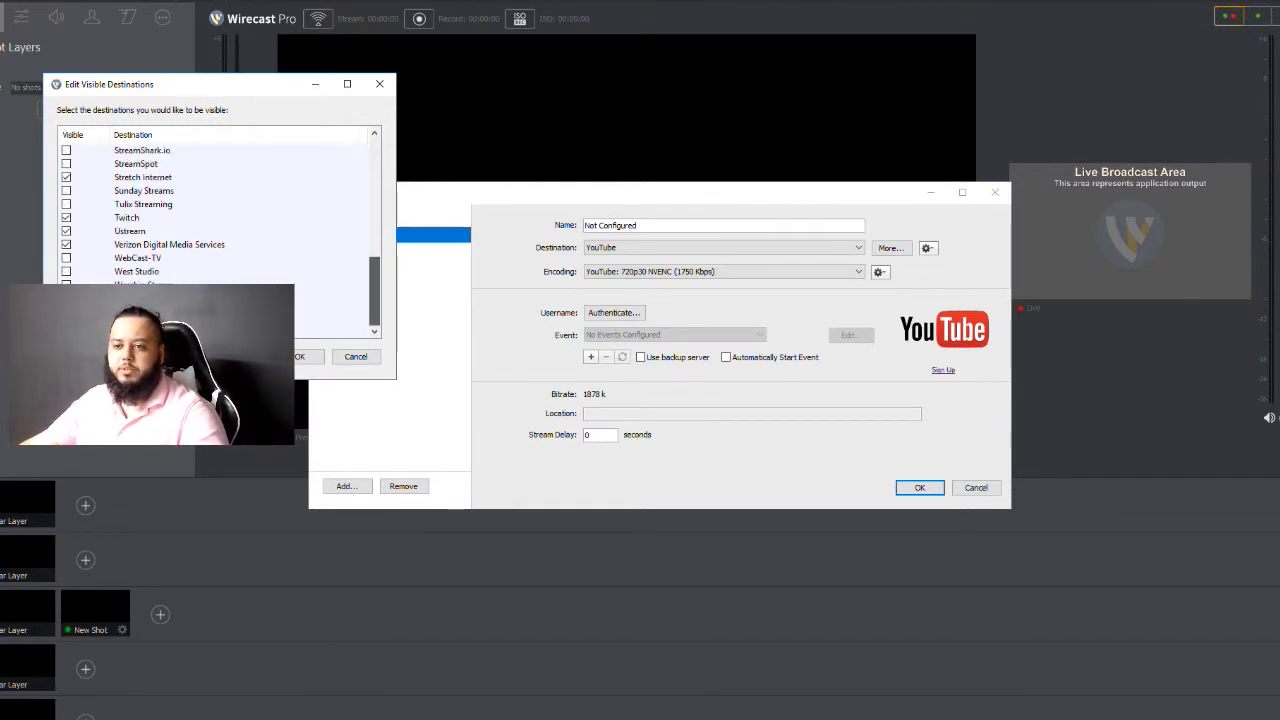
scroll(215, 210, "up", 8)
scroll(215, 210, "down", 8)
scroll(215, 210, "up", 5)
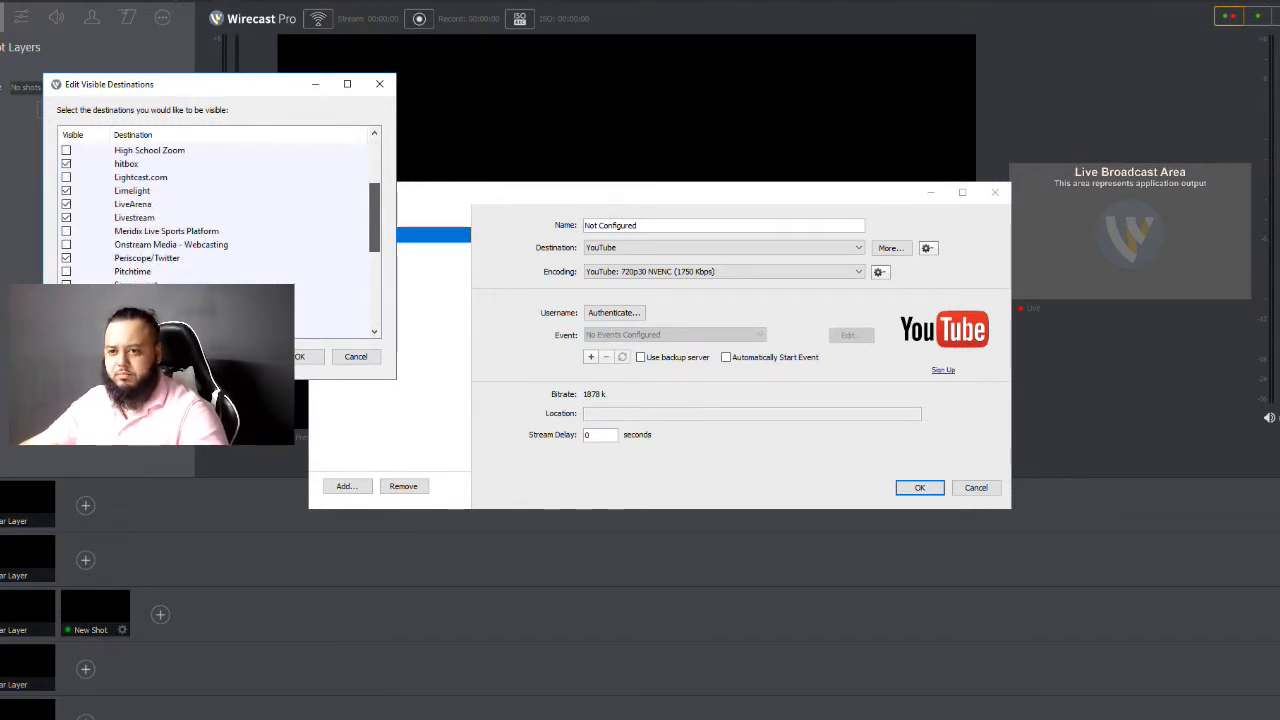
scroll(215, 210, "up", 1)
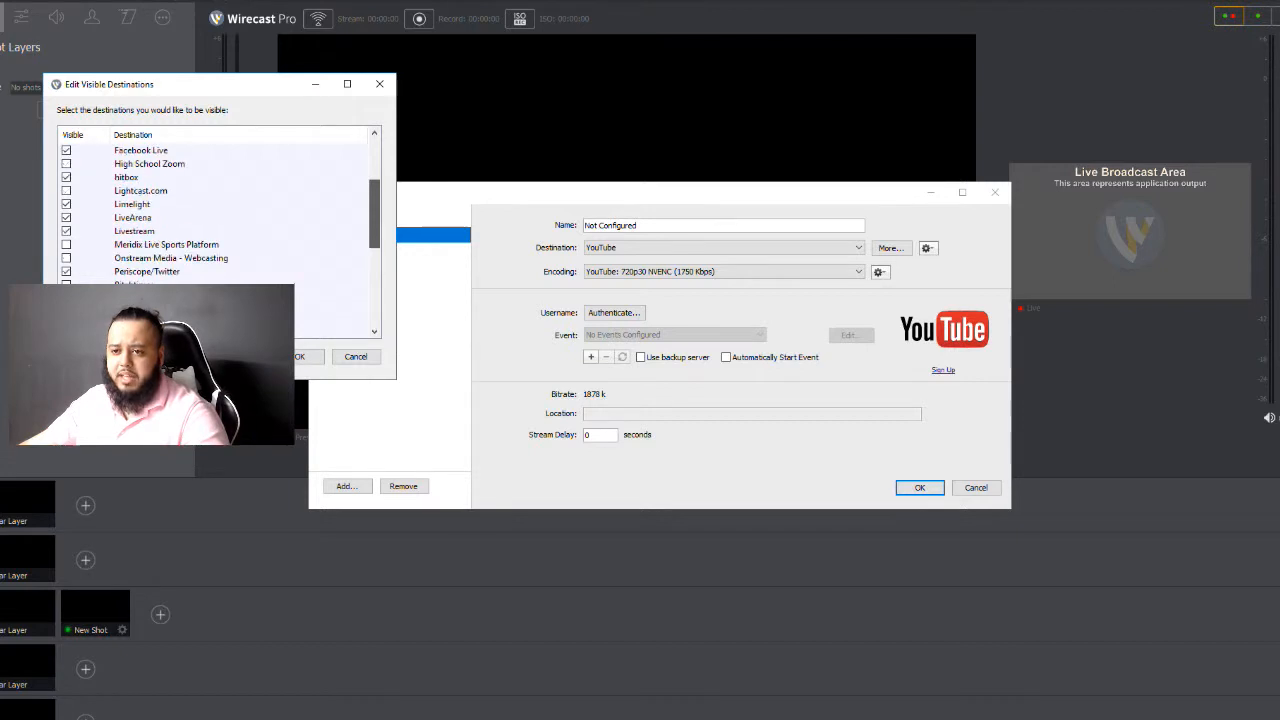
scroll(215, 210, "down", 6)
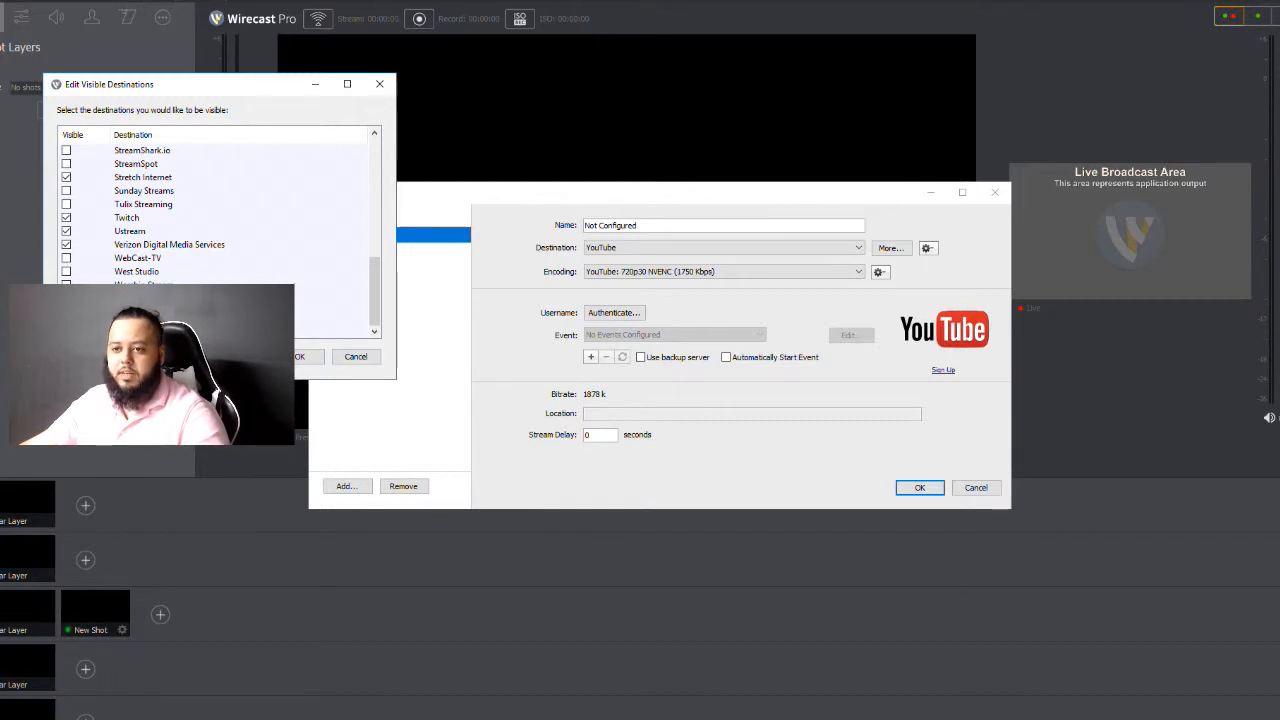
left_click_drag(374, 291, 374, 244)
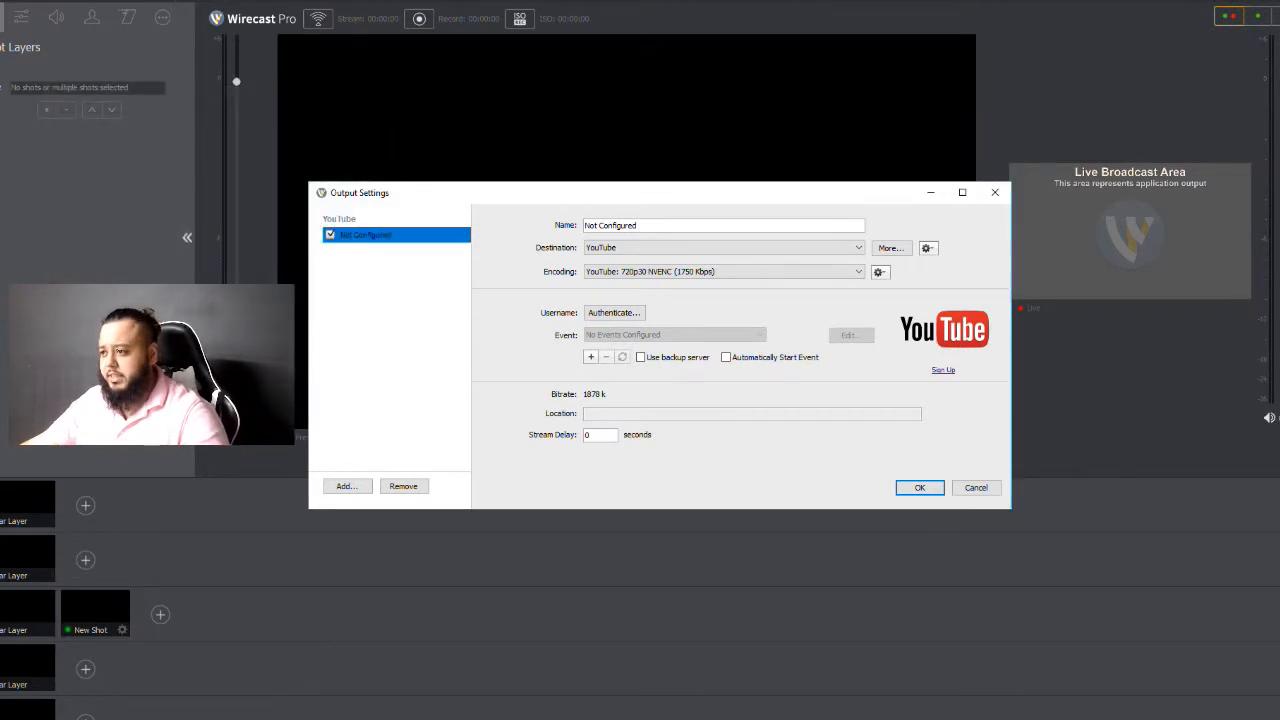
- Change the output's destination from YouTube to RTMP Server
left_click(928, 248)
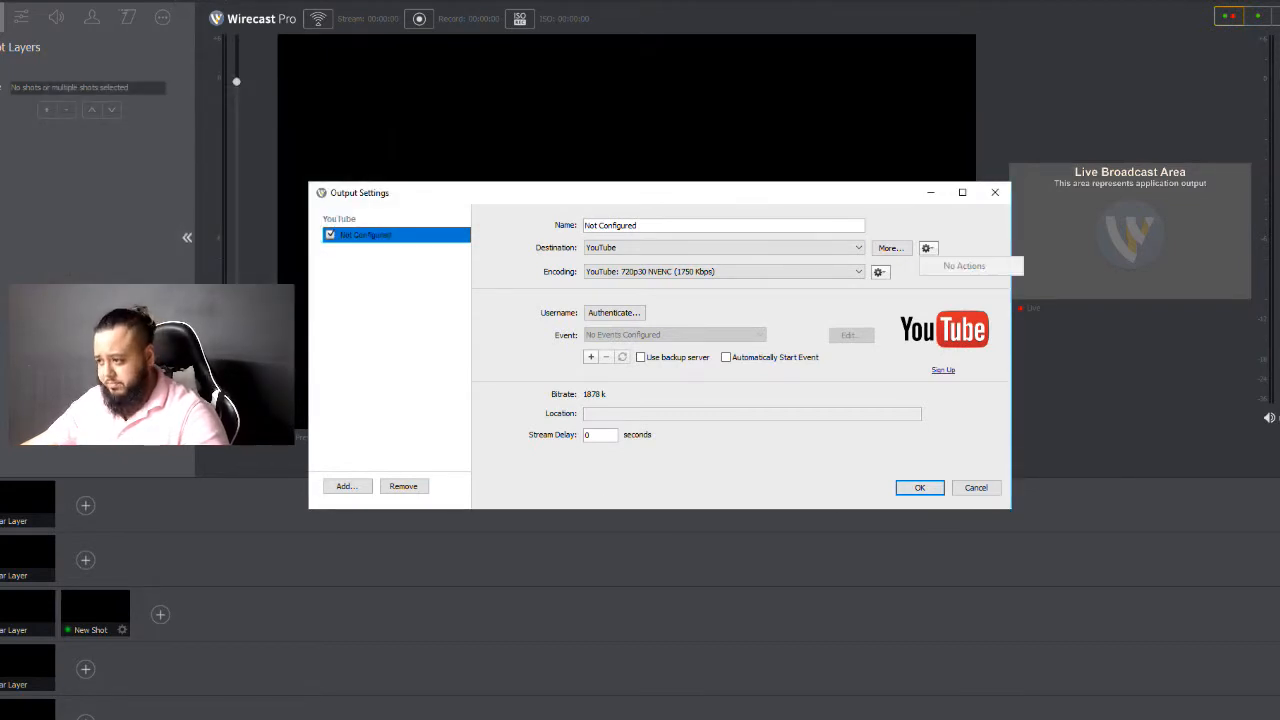
left_click(724, 248)
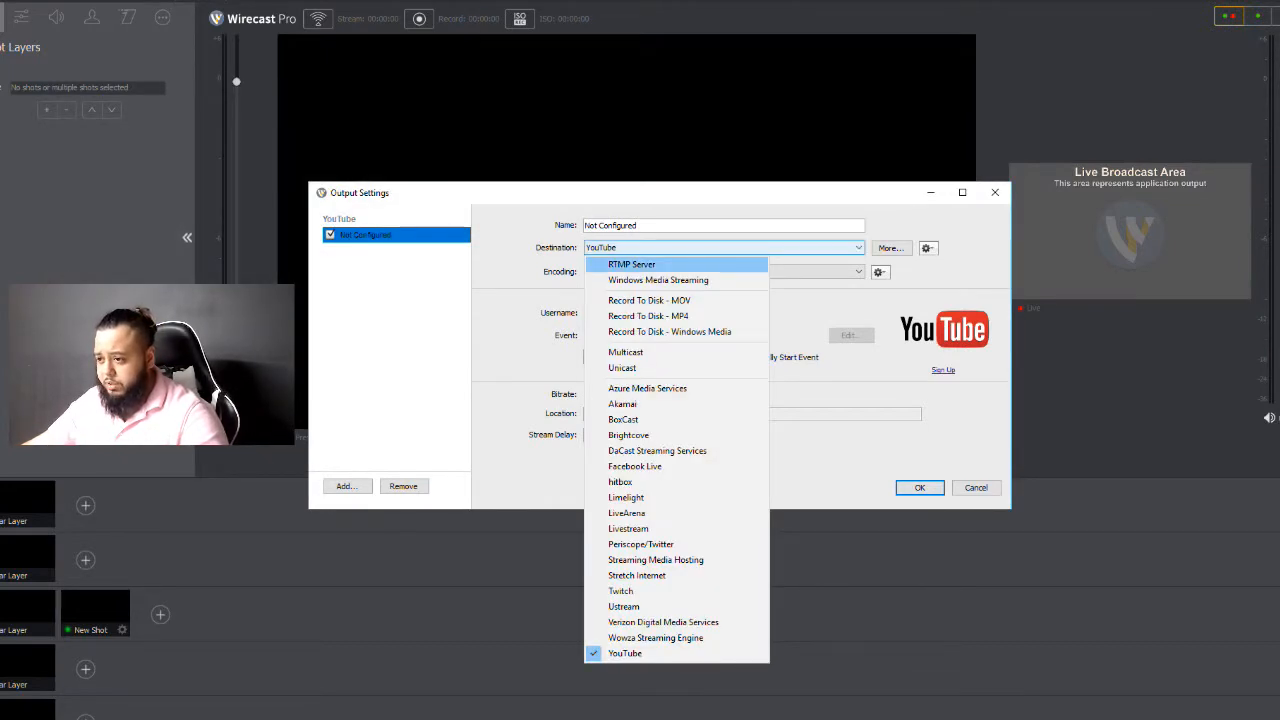
key("Return")
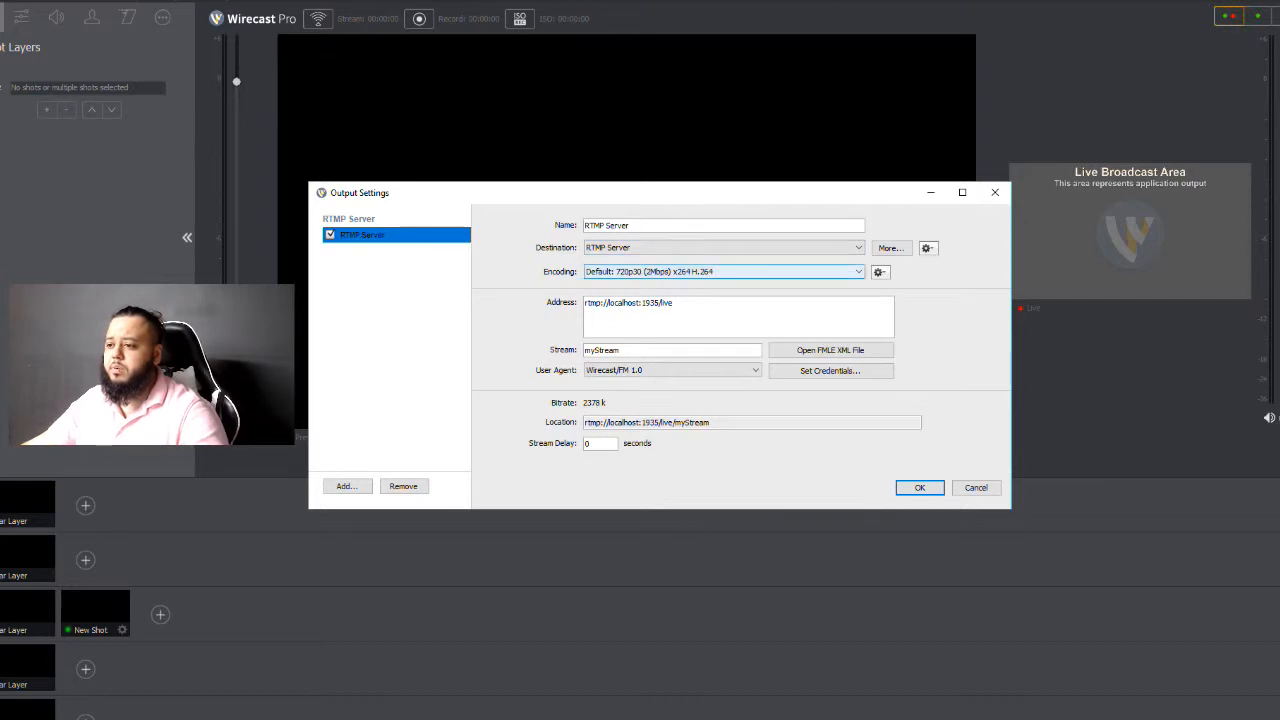
- Examine the RTMP output's address and stream name fields and the alternative destinations
left_click_drag(676, 303, 584, 303)
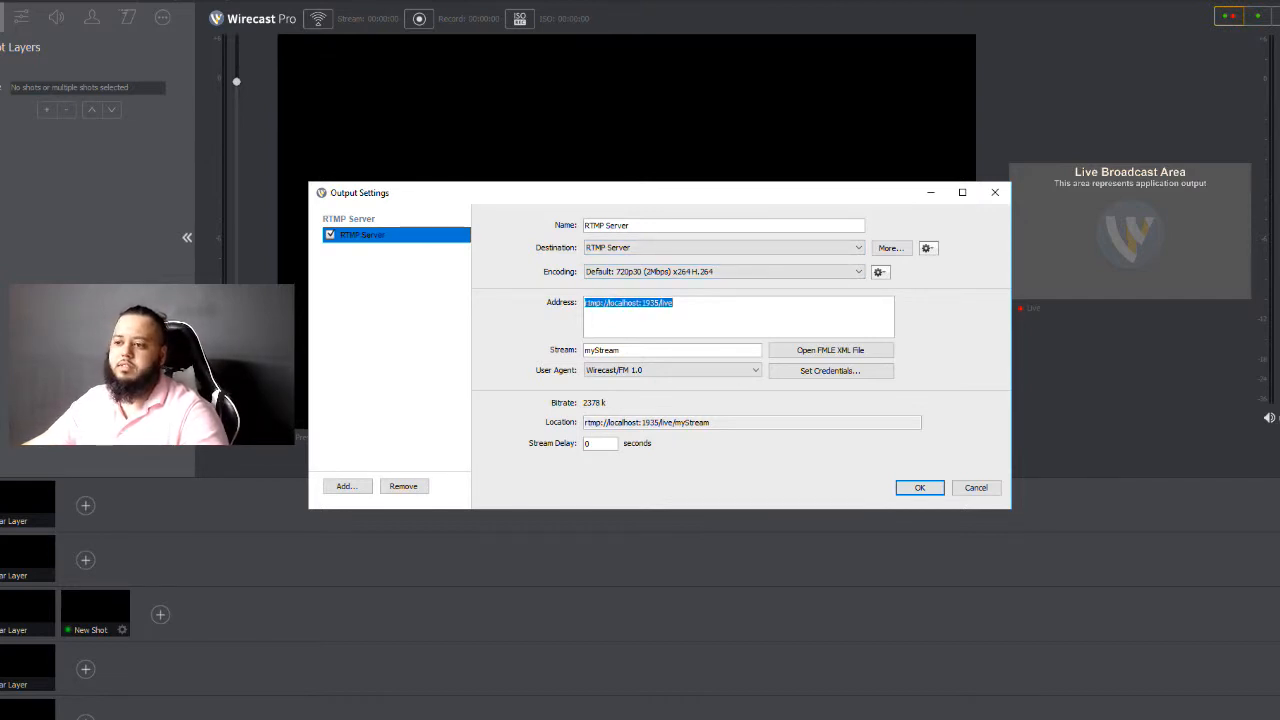
key("Tab")
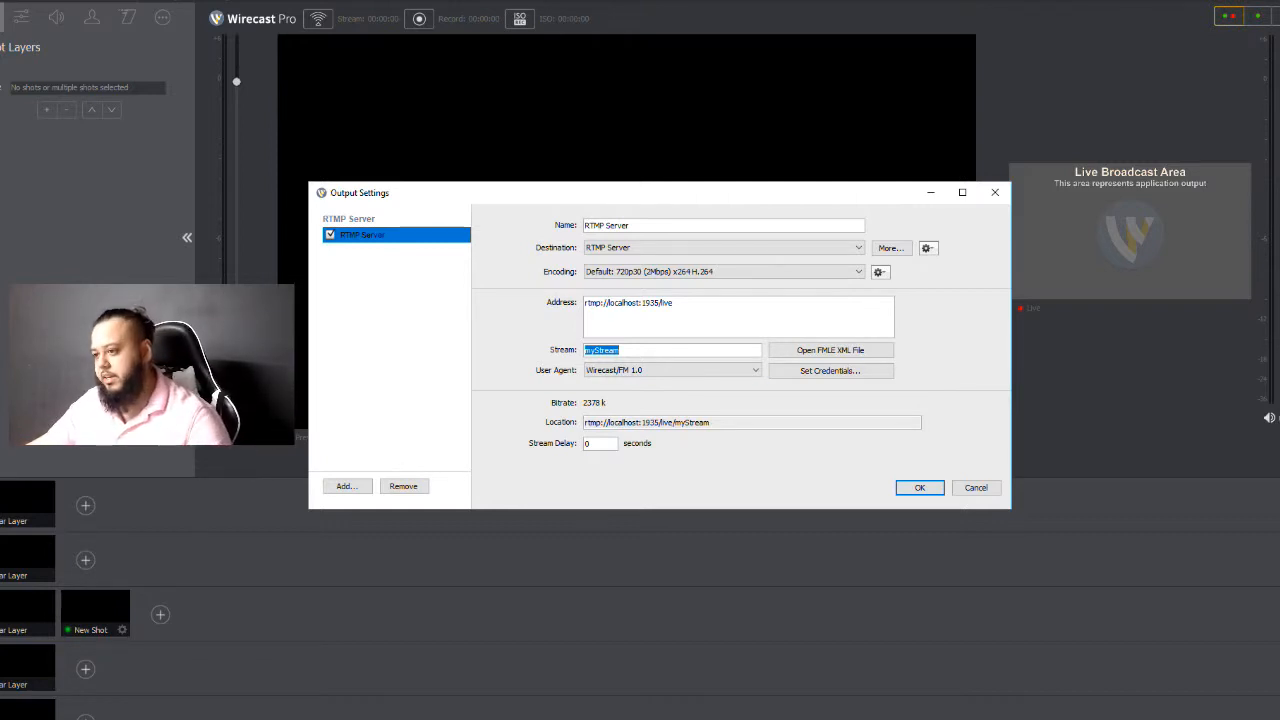
left_click(724, 248)
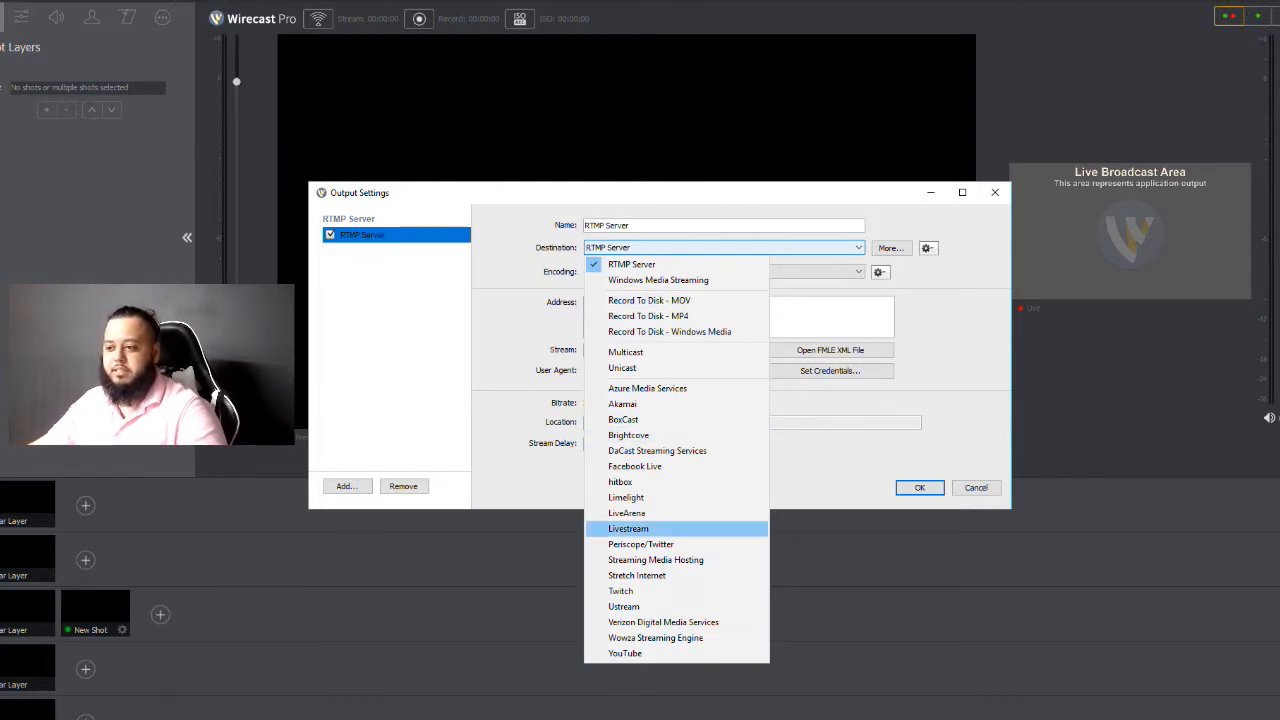
key("Escape")
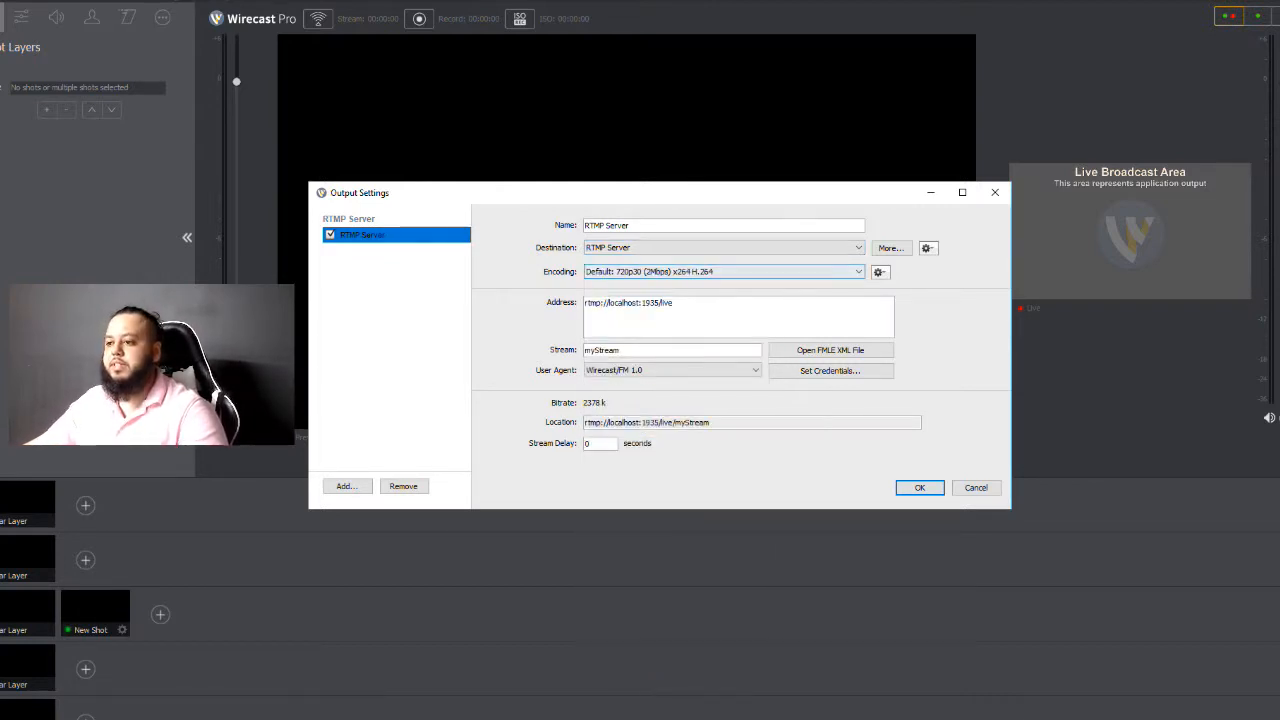
key("ctrl+a")
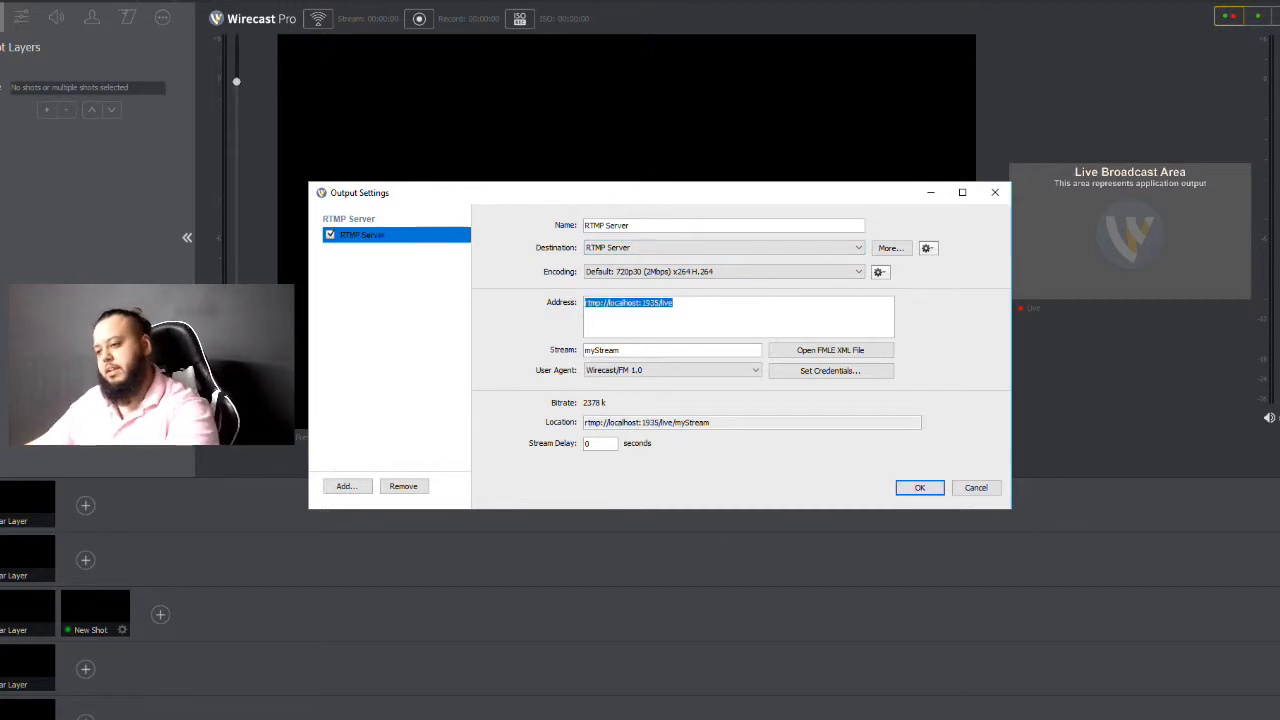
- Switch the output's destination to Record To Disk - MP4, then close the output settings without saving
left_click(716, 248)
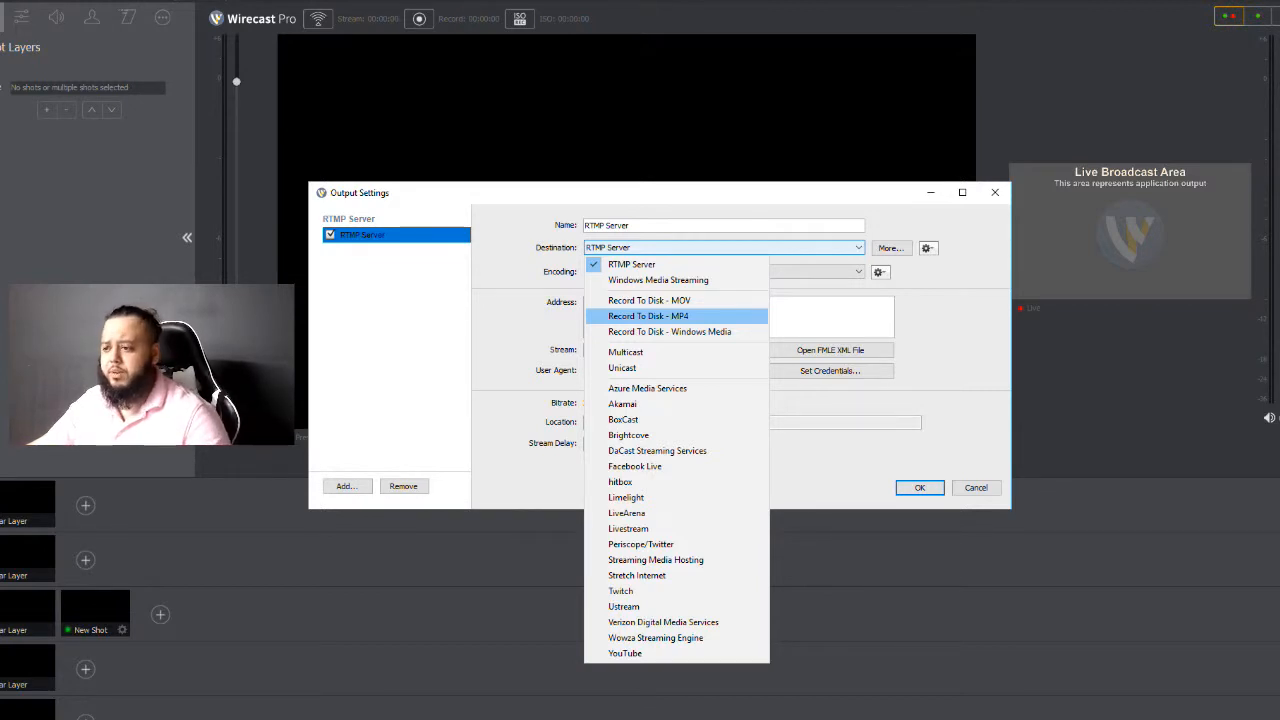
left_click(648, 316)
left_click_drag(640, 193, 662, 150)
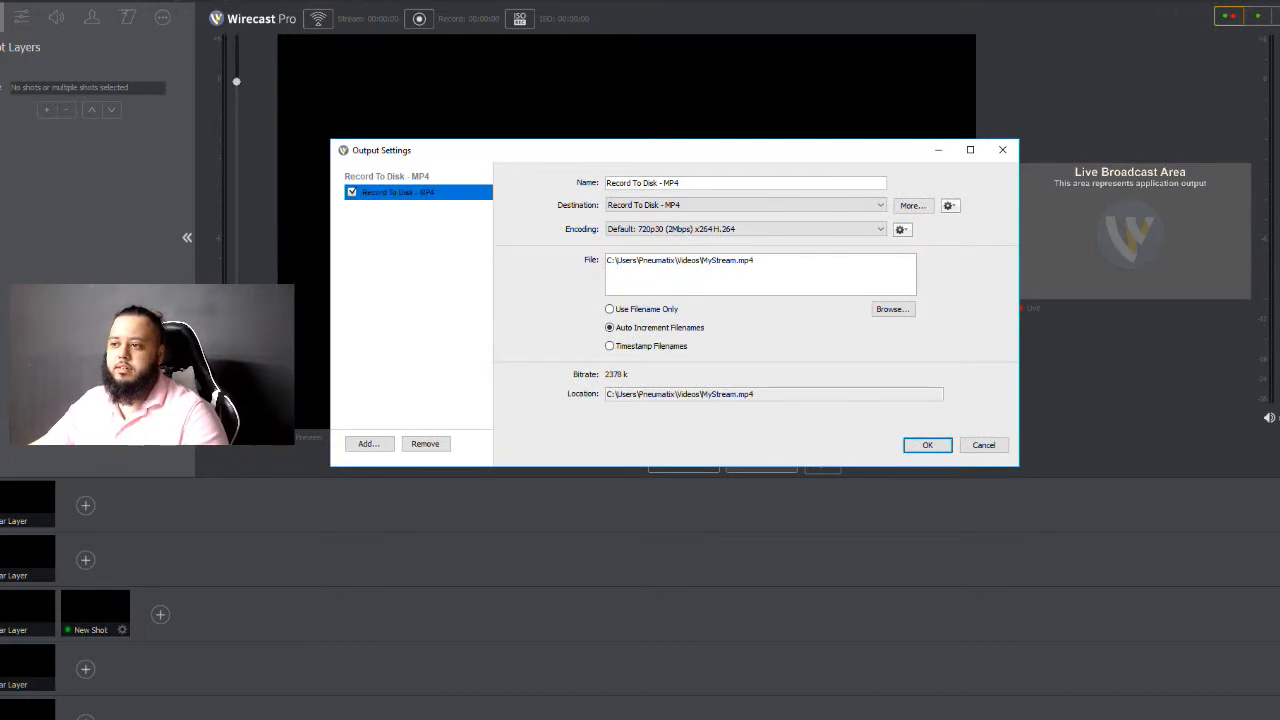
left_click(1002, 149)
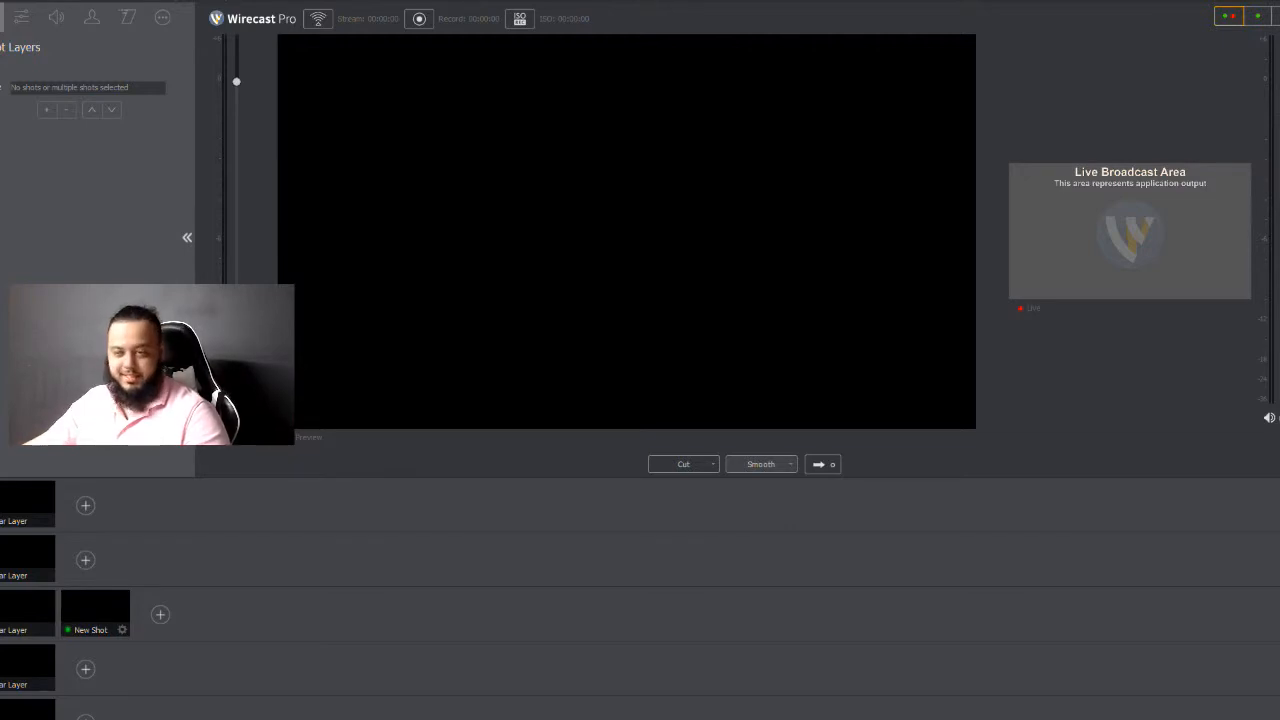
- Open the output settings and add a Record To Disk - MP4 output
left_click(136, 1)
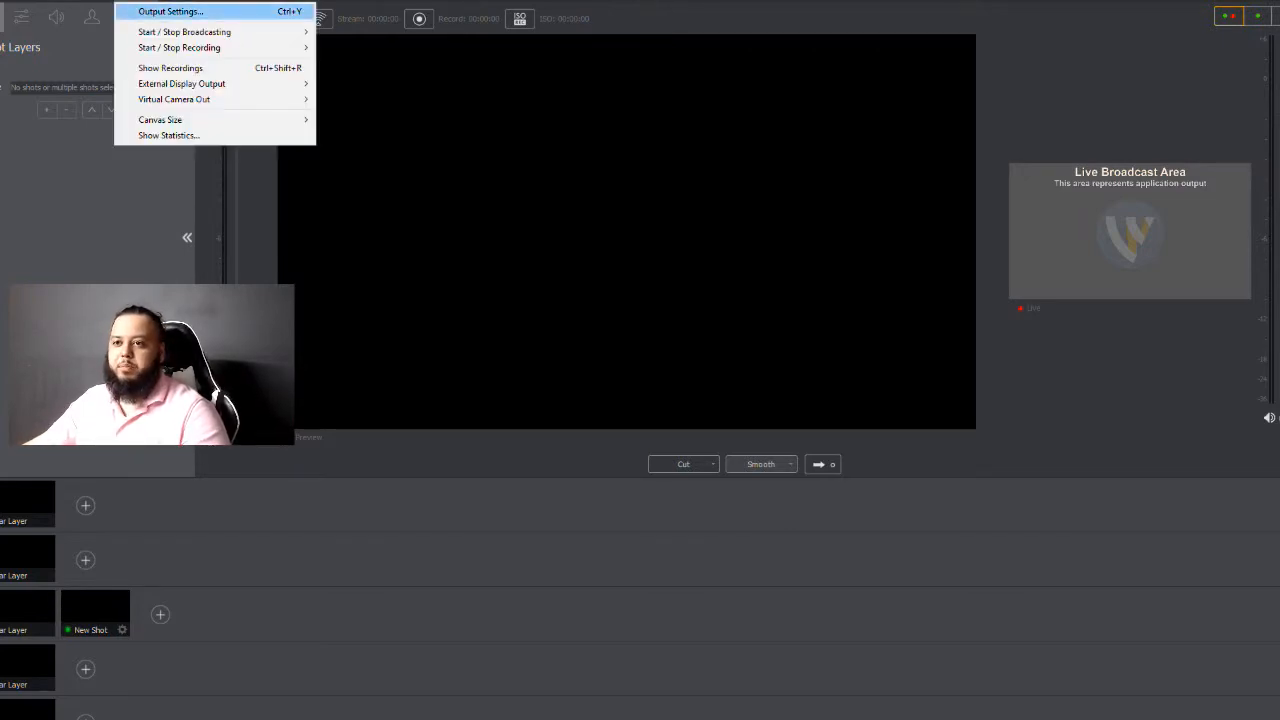
left_click(136, 1)
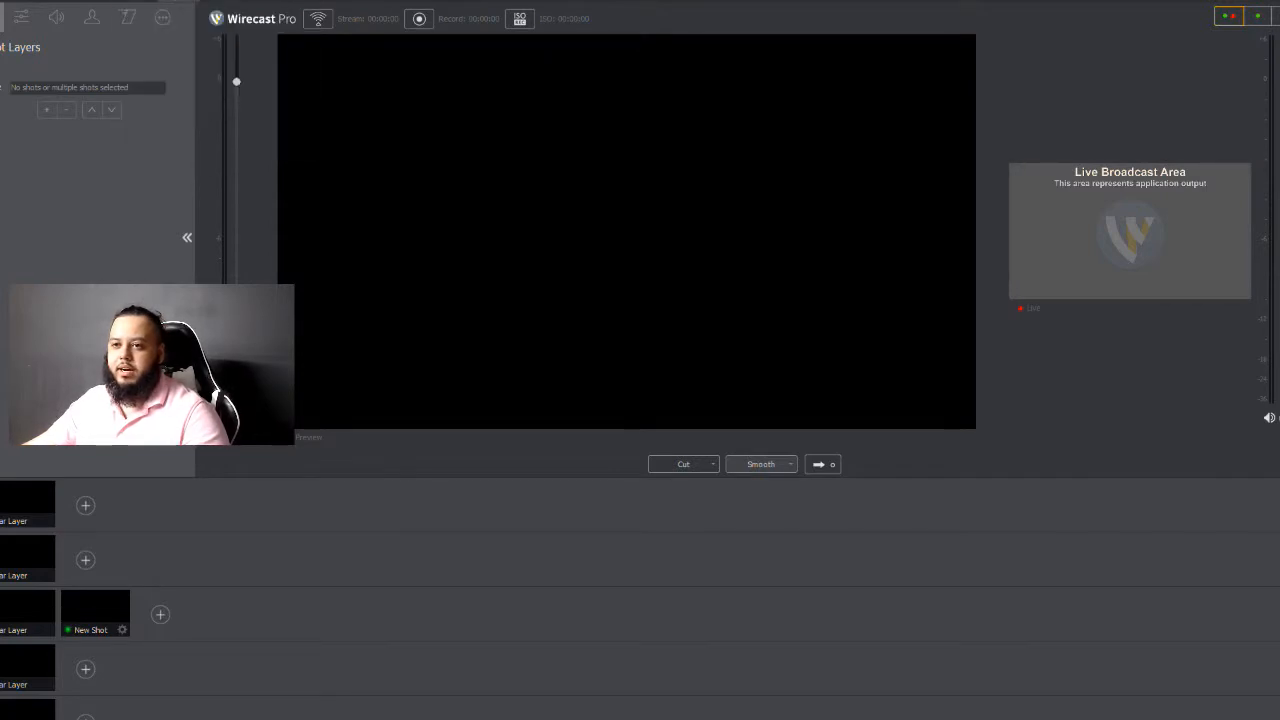
left_click(136, 1)
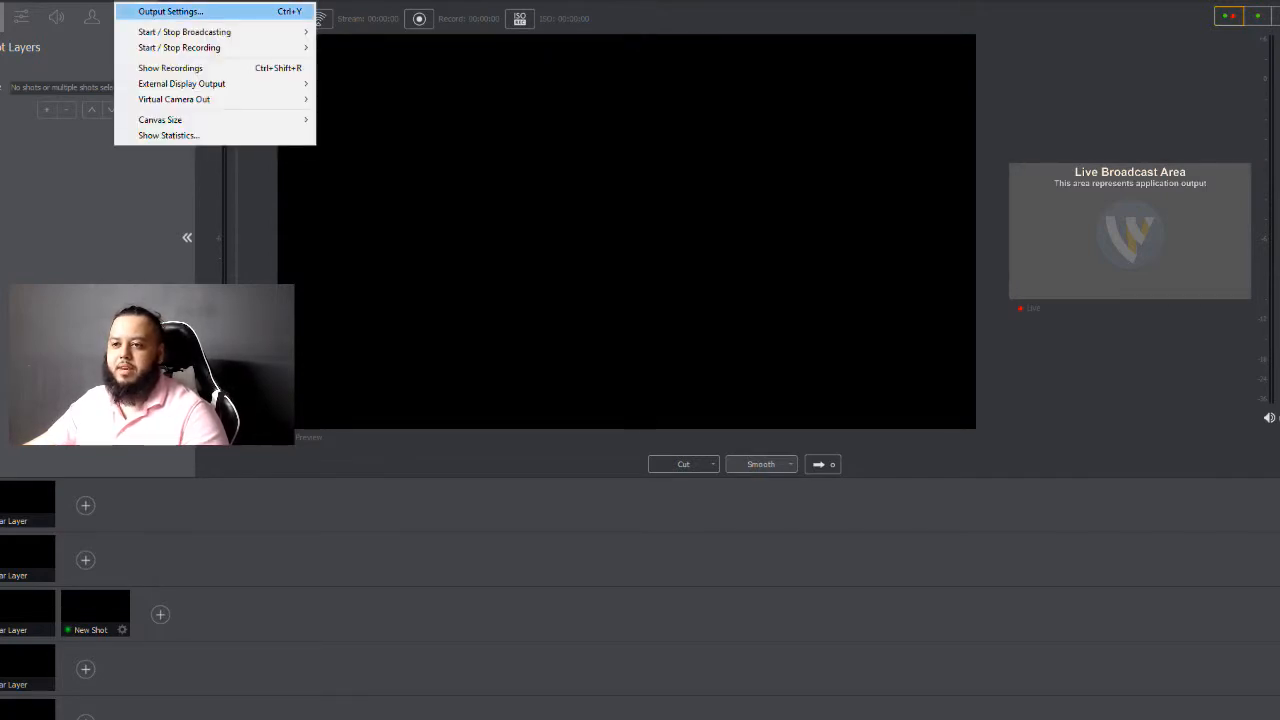
key("Return")
left_click(644, 352)
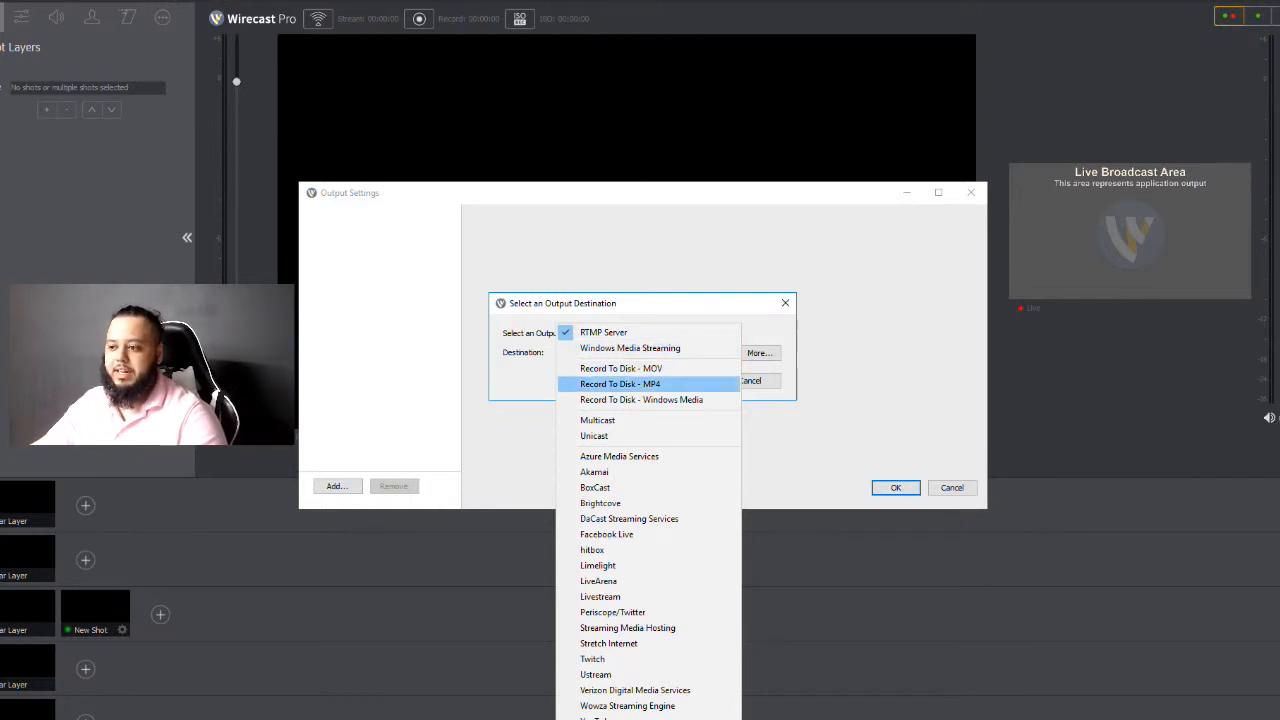
left_click(620, 384)
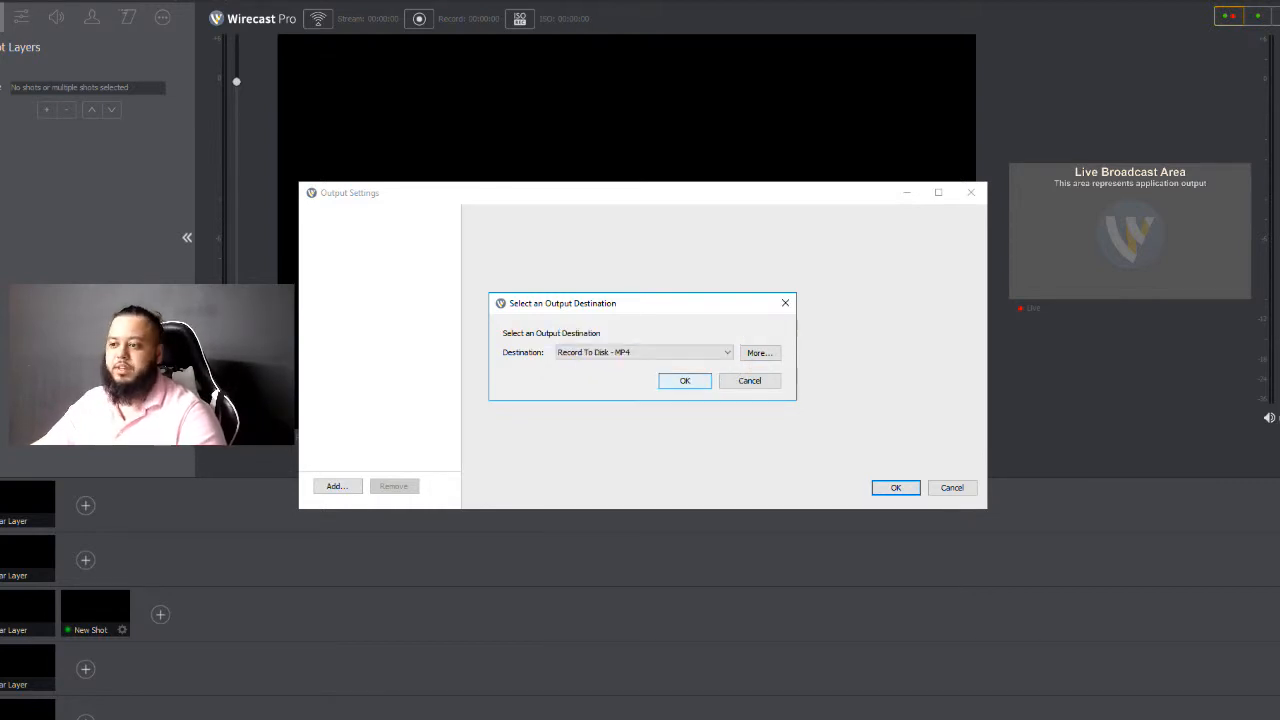
left_click(685, 381)
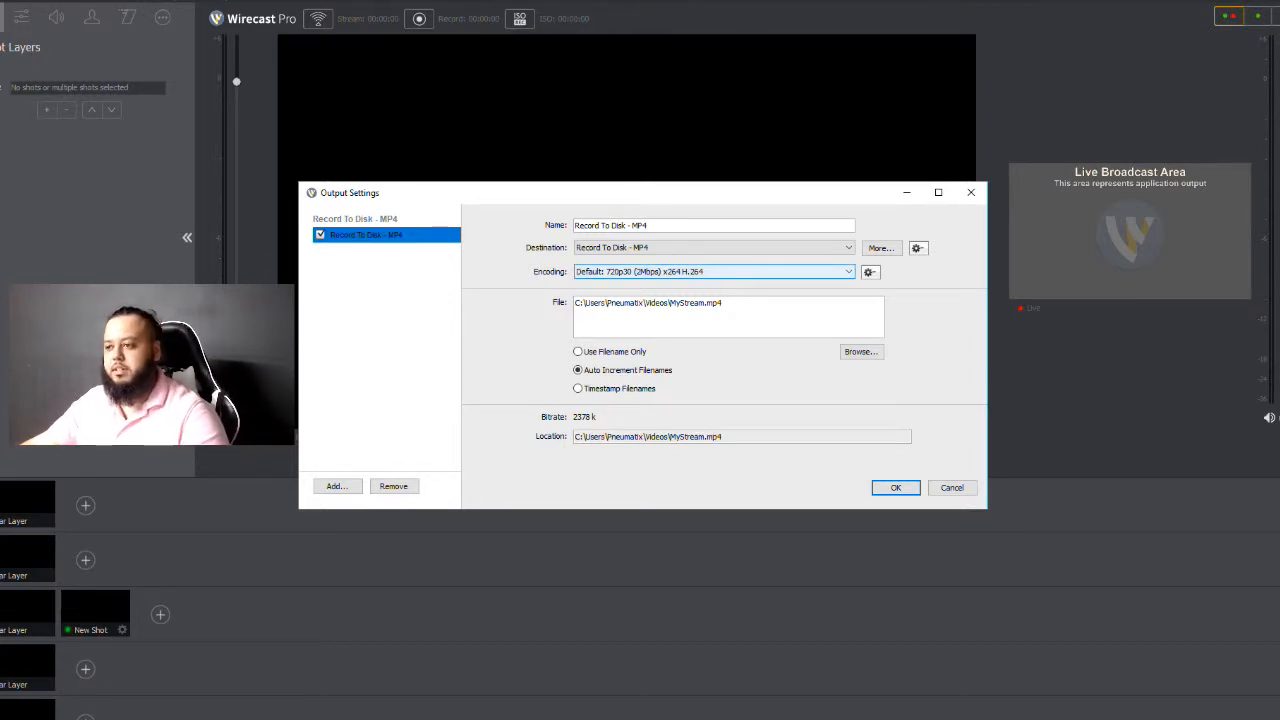
- Set the MP4 recording's encoding to YouTube: 1440p60 NVENC (15000 Kbps)
left_click(714, 272)
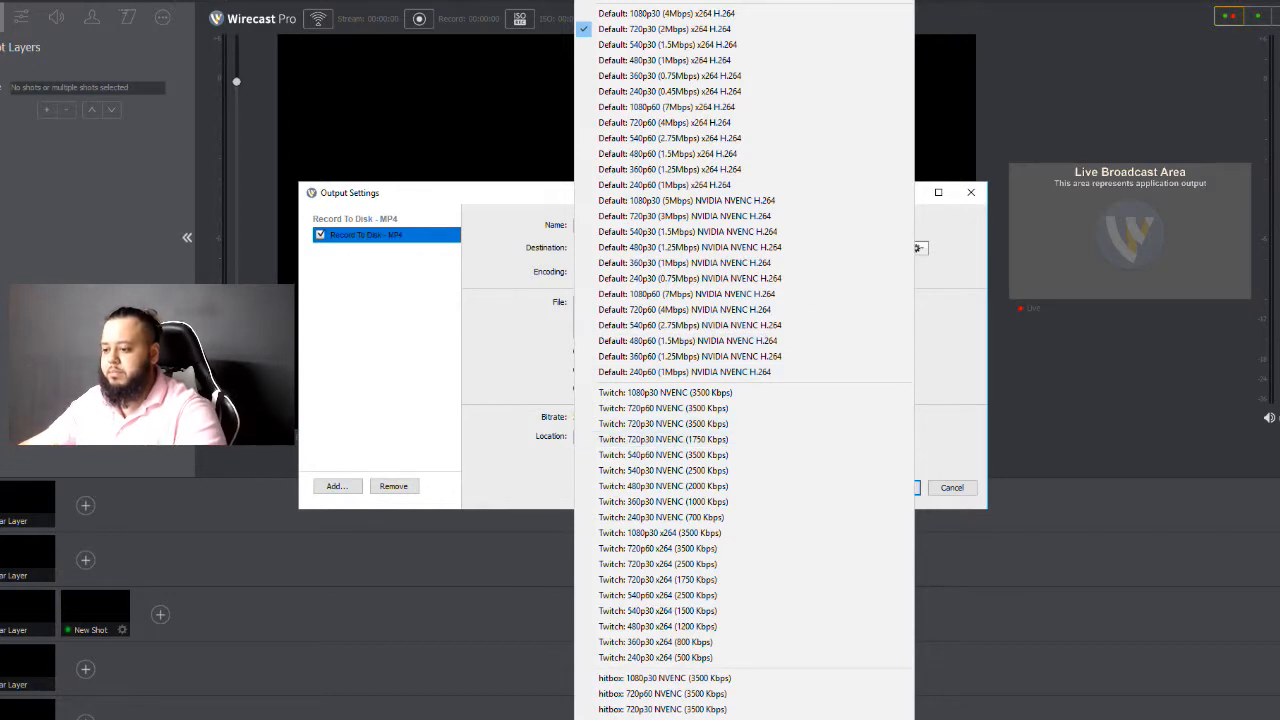
scroll(744, 358, "down", 5)
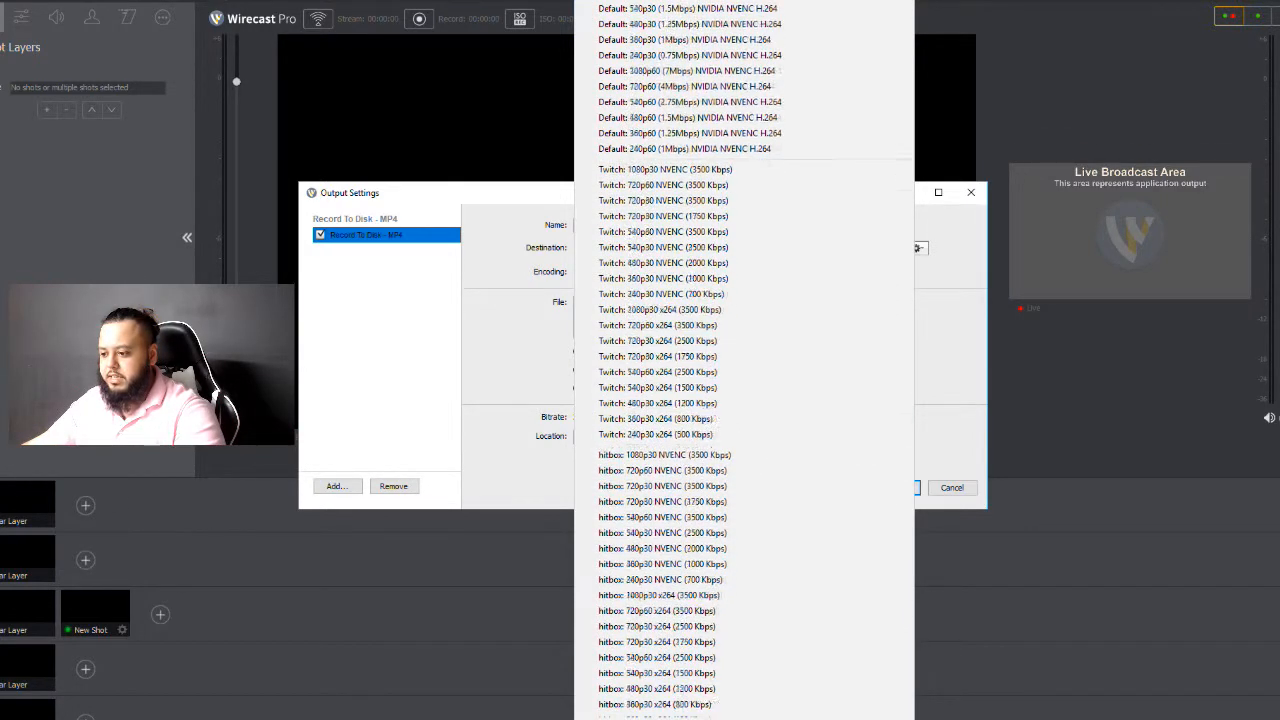
scroll(744, 358, "down", 6)
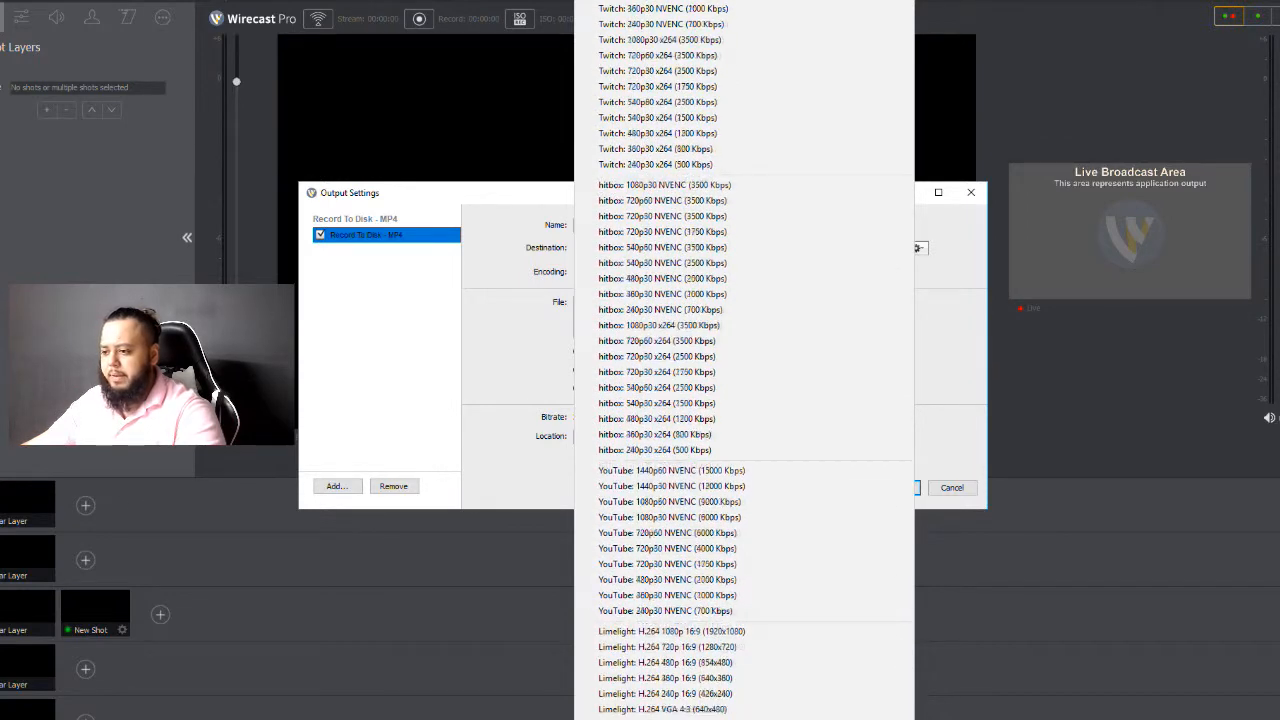
scroll(744, 358, "down", 1)
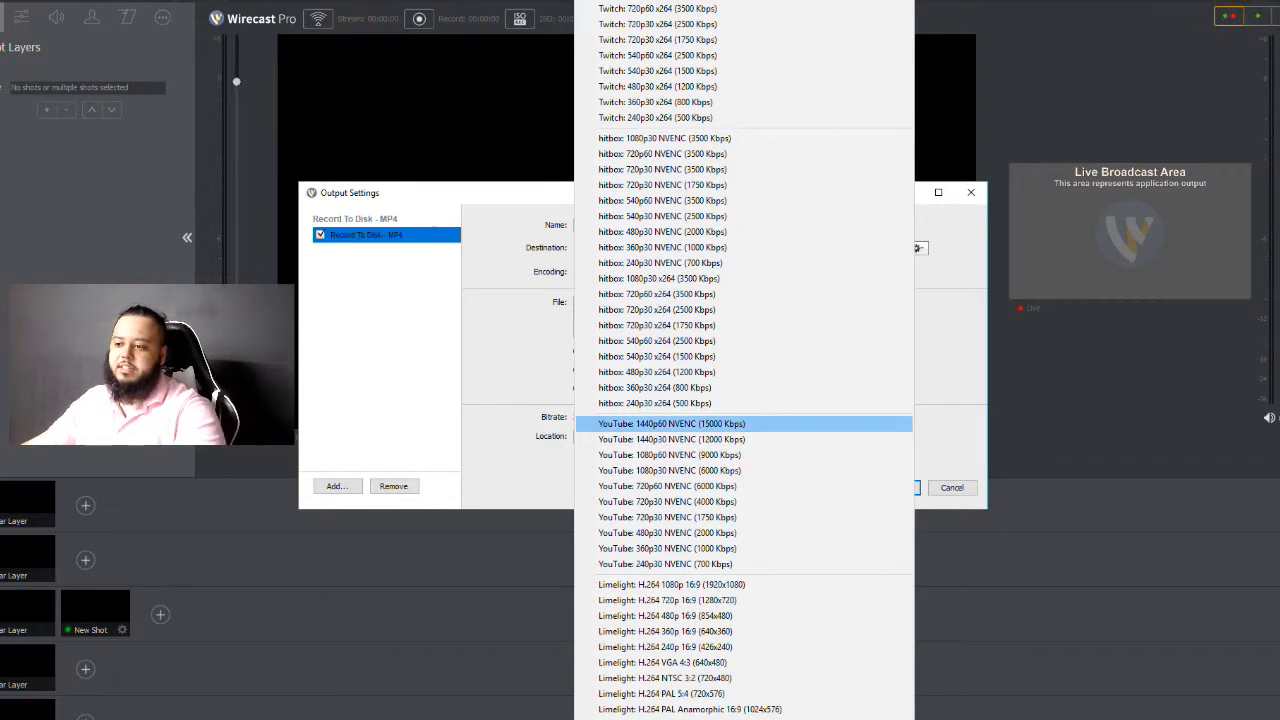
left_click(671, 423)
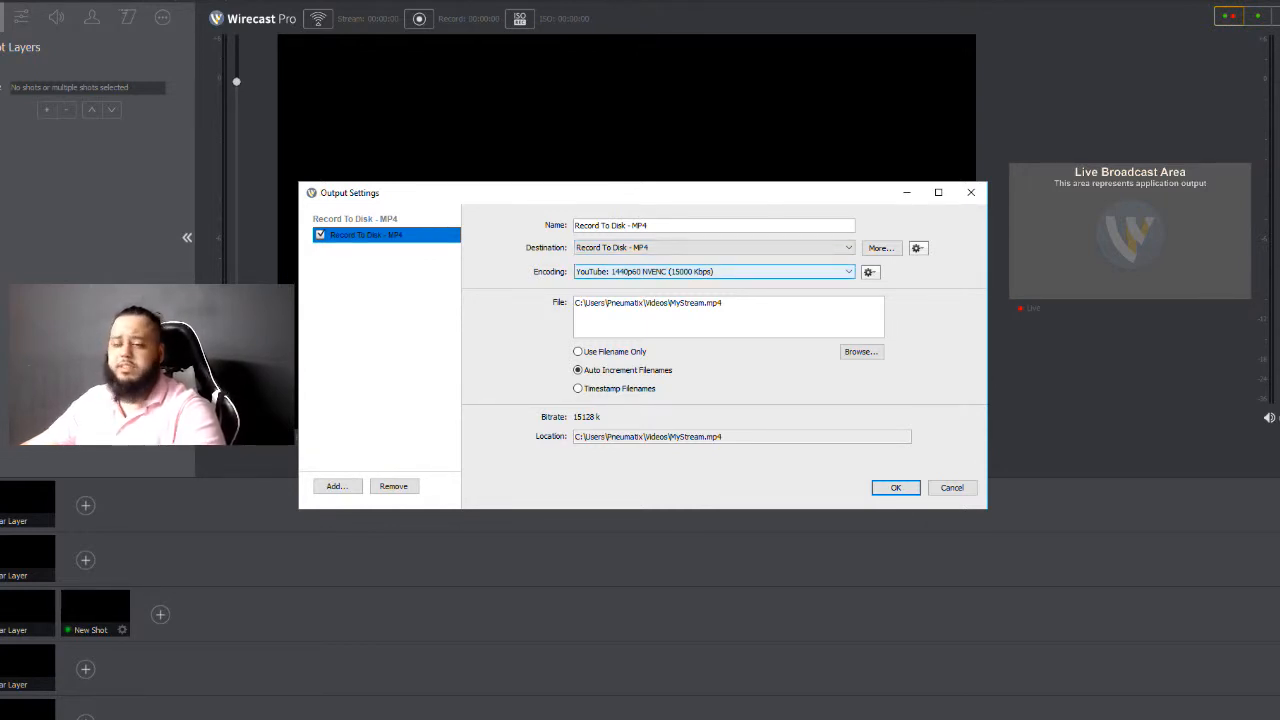
- Change the recording's encoding to Default: 1080p30 (4Mbps) x264 H.264, then to Default: 1080p60 (7Mbps) x264 H.264
left_click(714, 272)
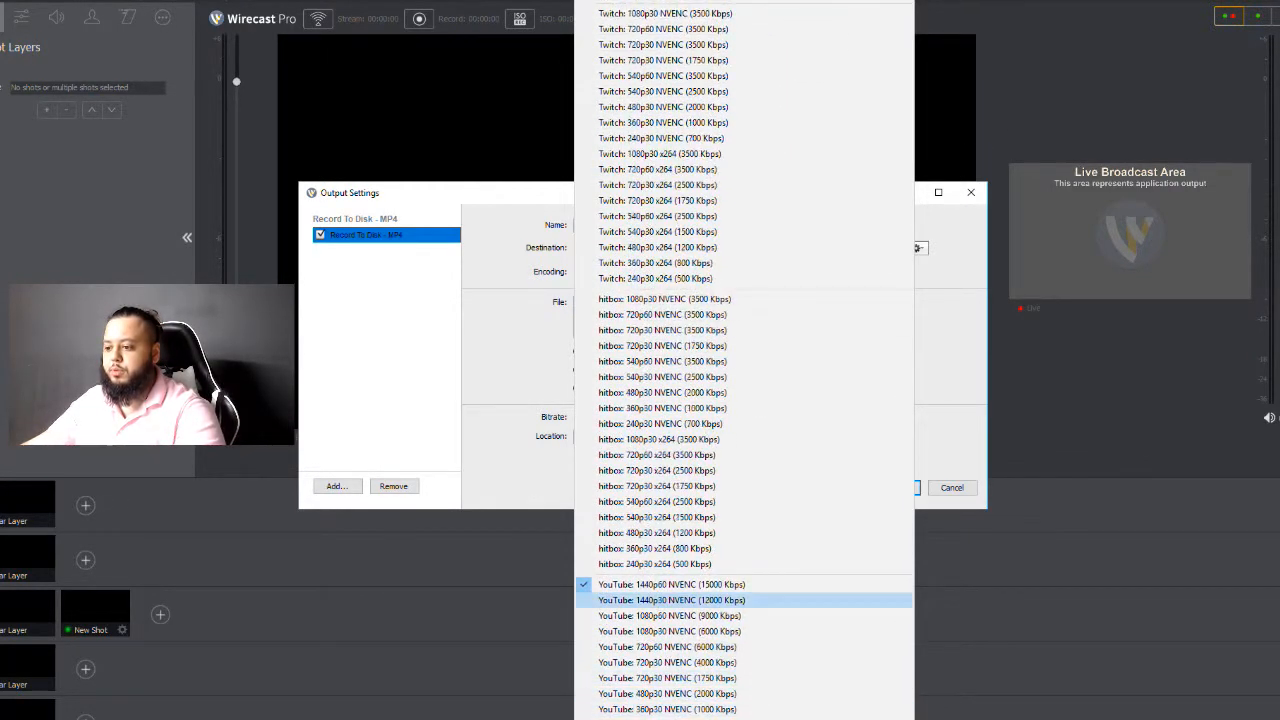
left_click(690, 585)
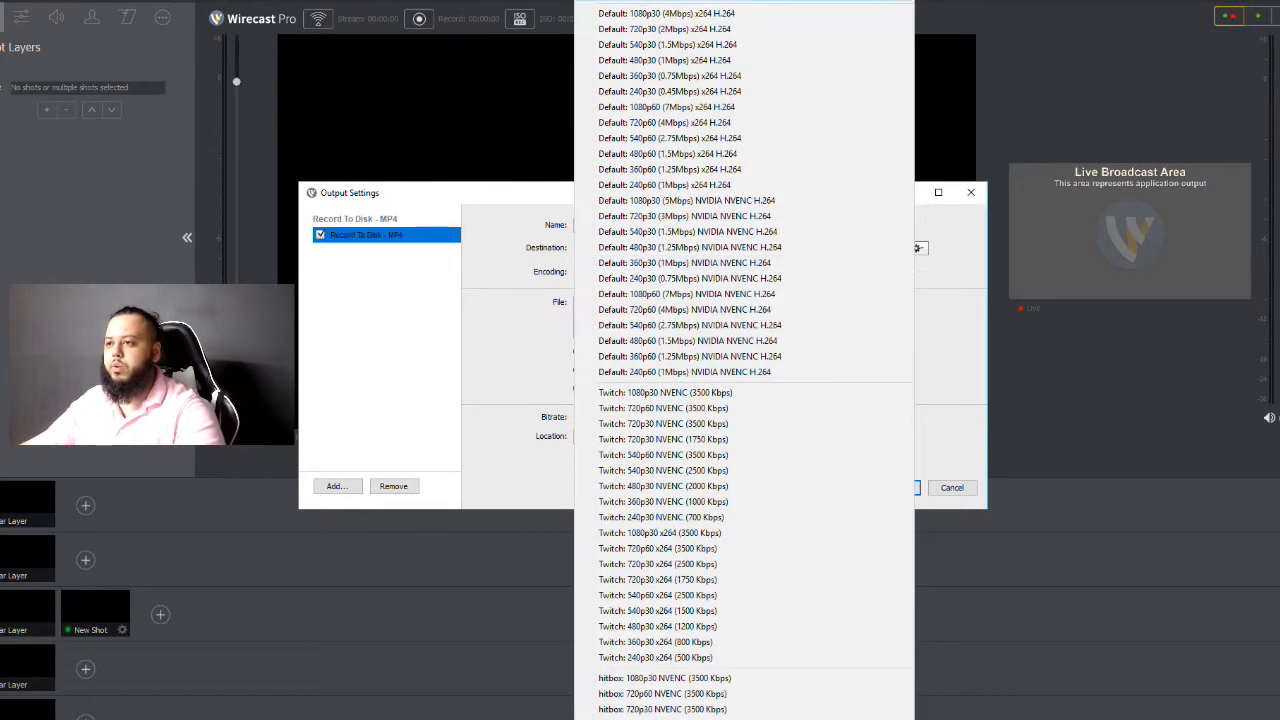
left_click(666, 13)
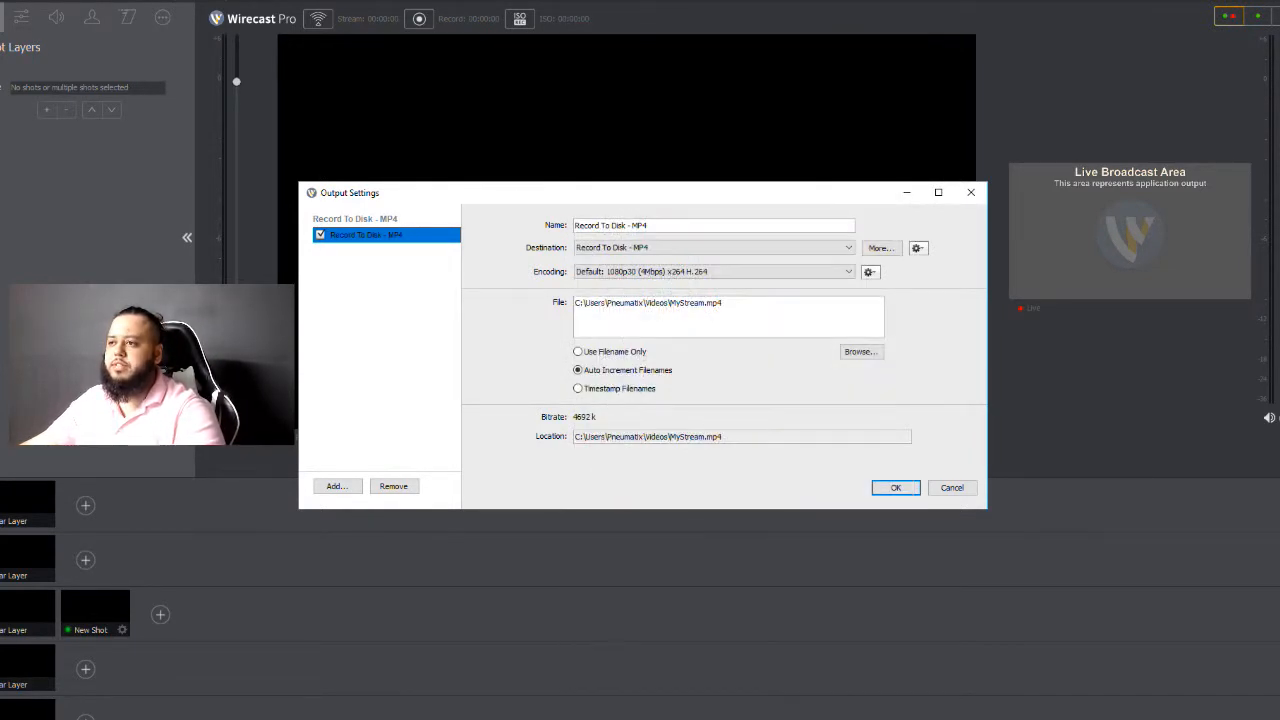
left_click(690, 272)
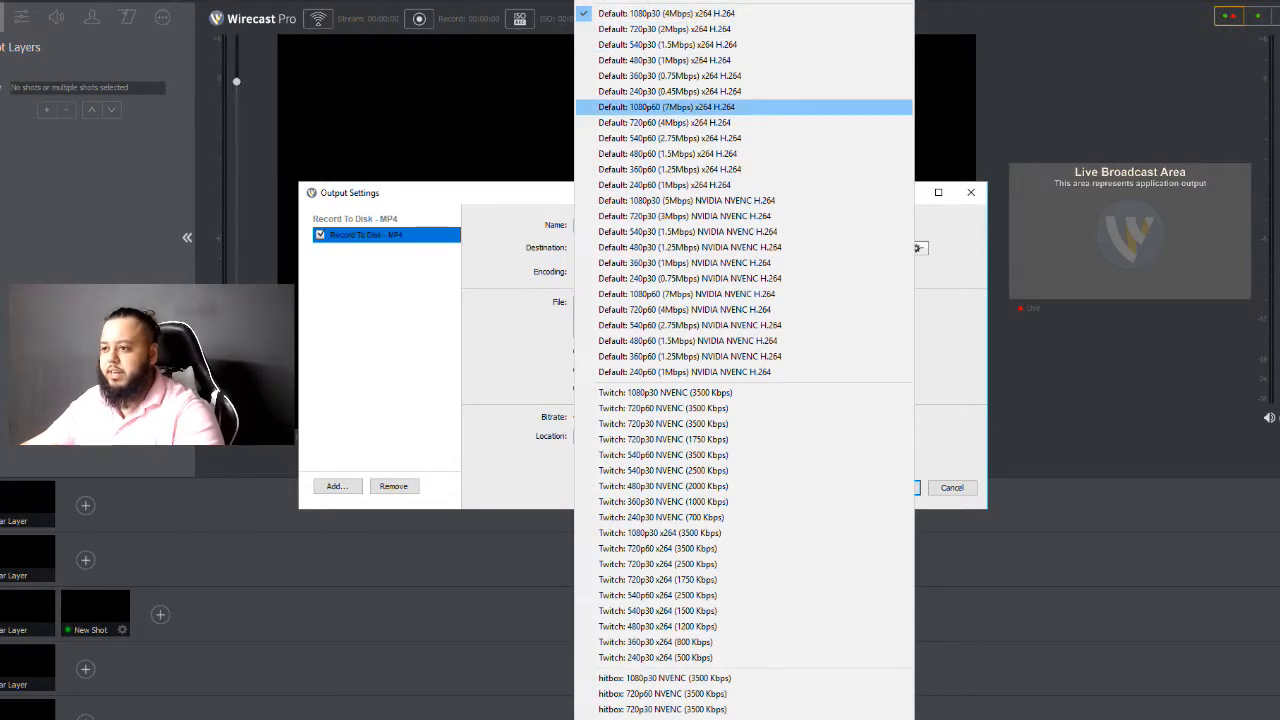
left_click(666, 106)
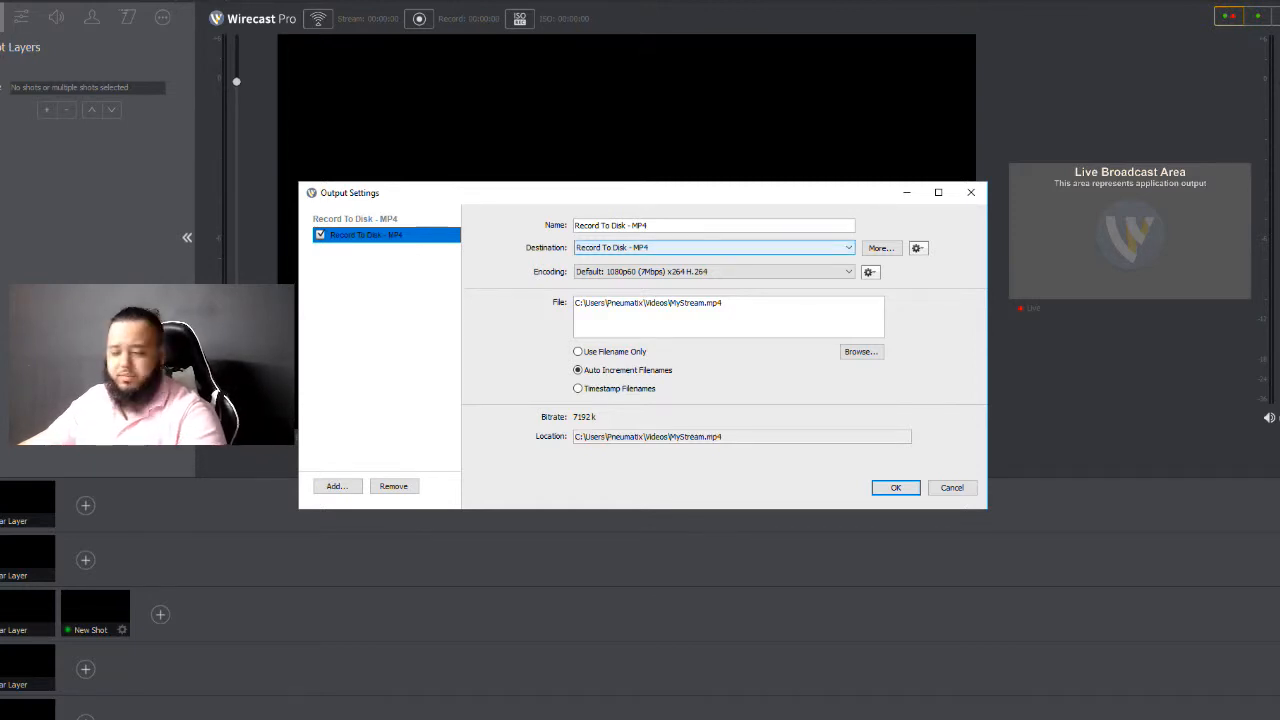
- Open the encoder preset editor with a new preset and select the 2KBR preset
left_click(712, 271)
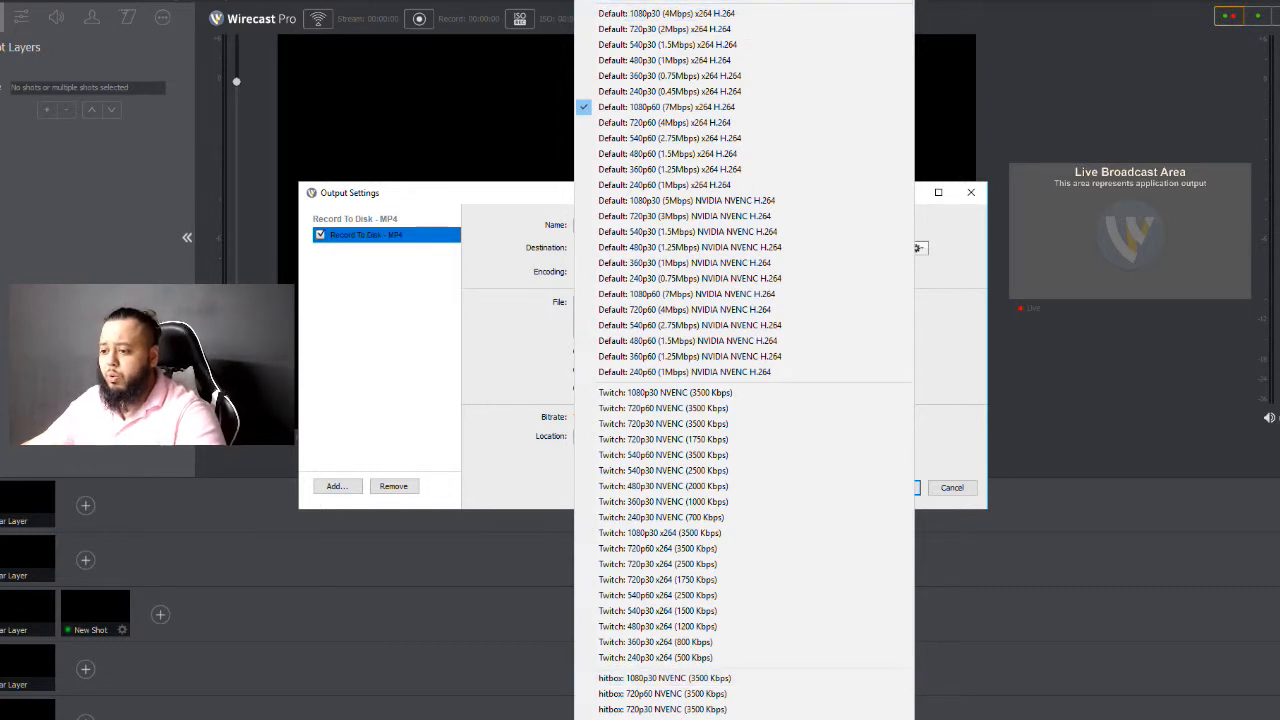
key("Escape")
left_click(869, 271)
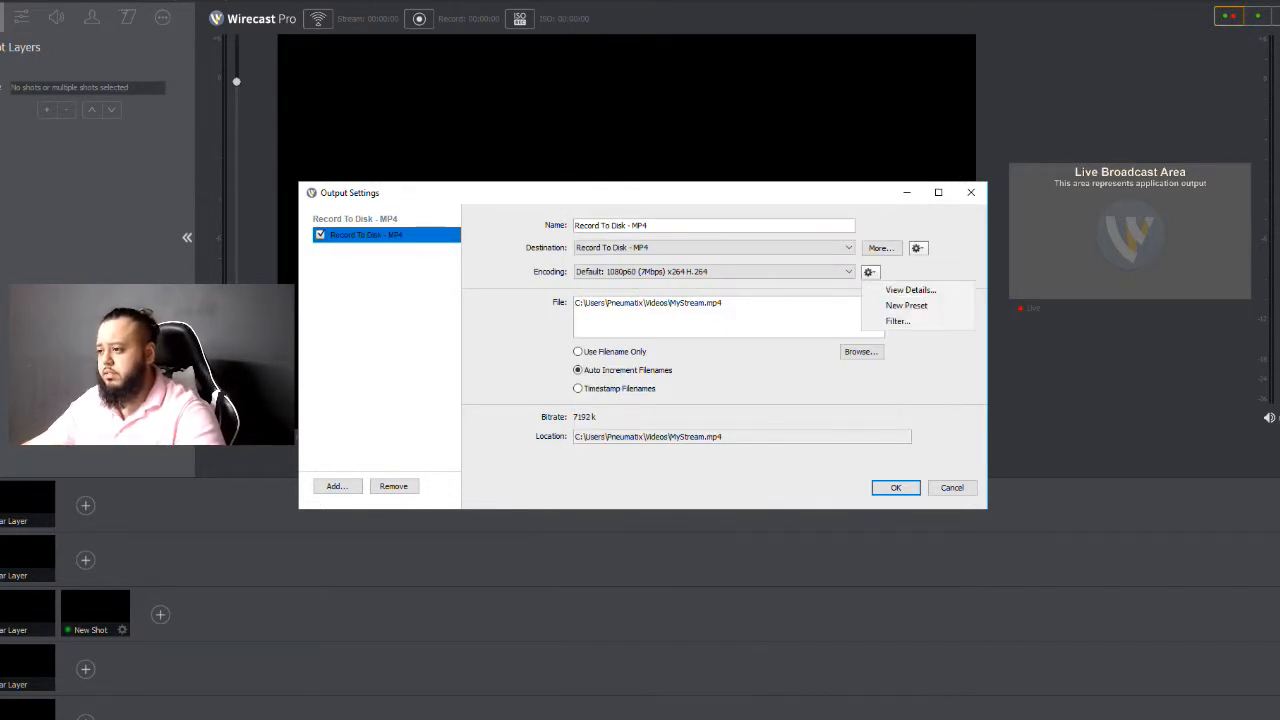
left_click(906, 305)
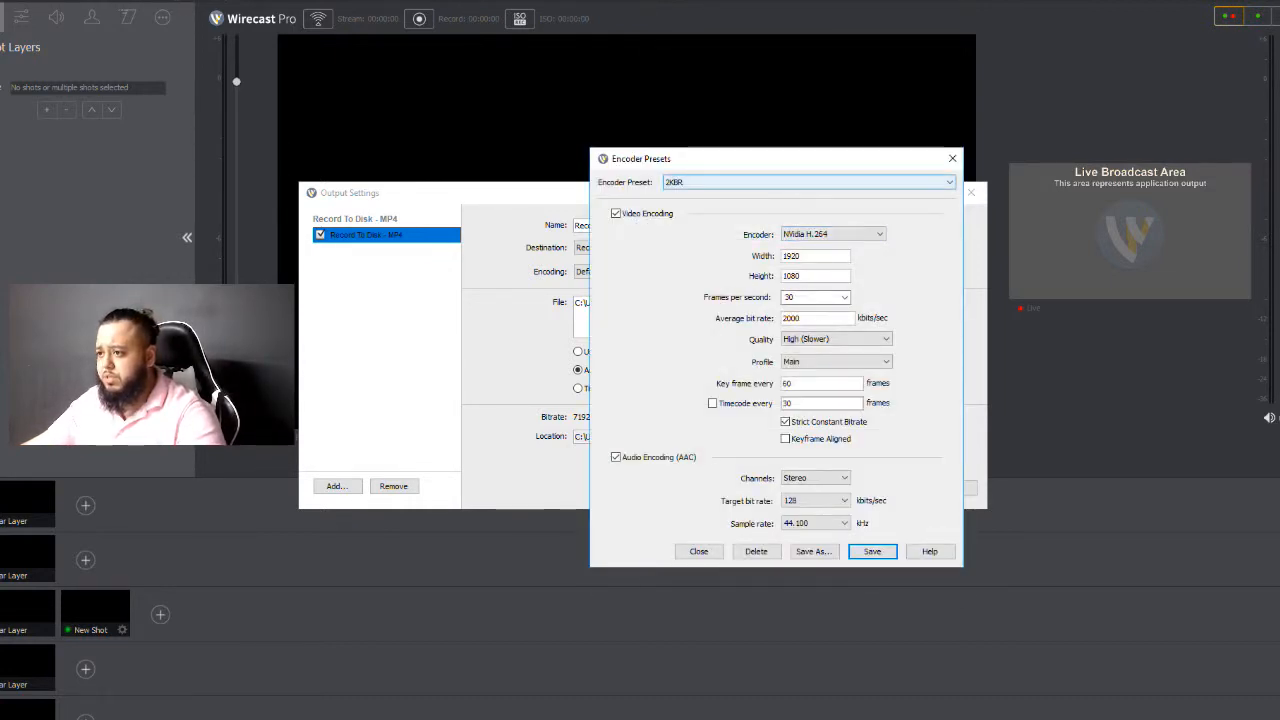
scroll(698, 182, "down", 3)
left_click(700, 182)
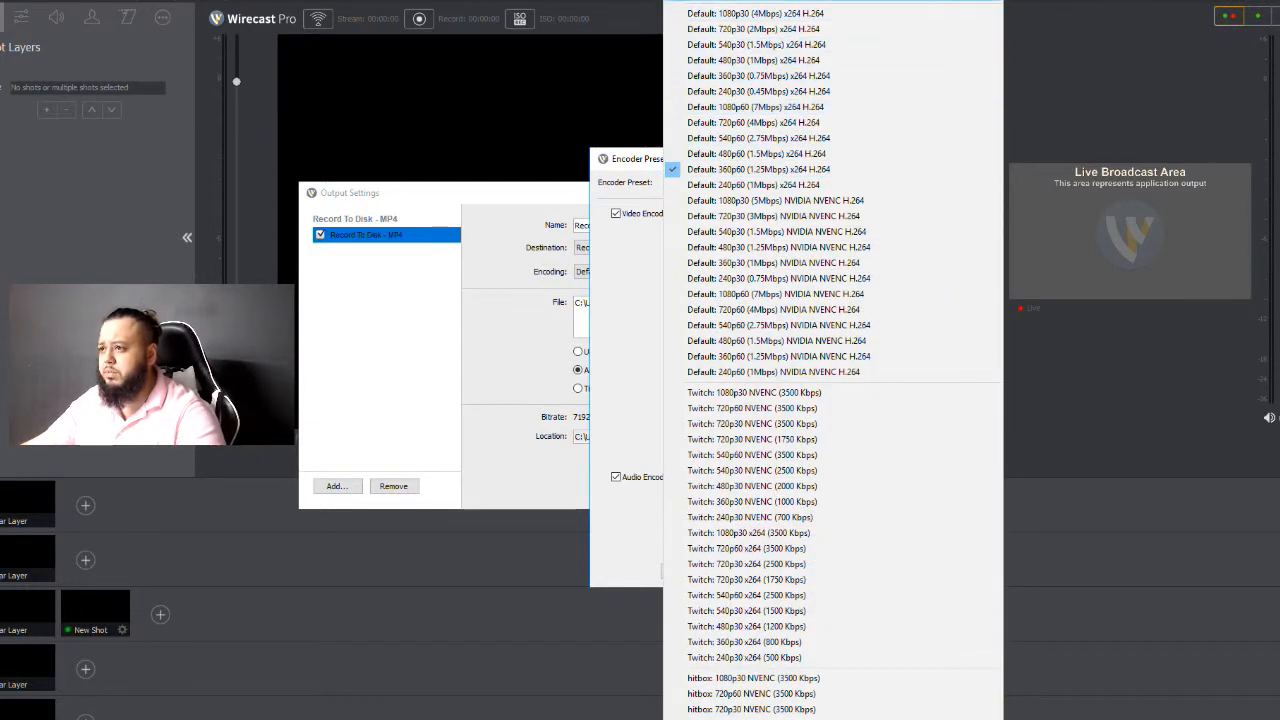
left_click(716, 1)
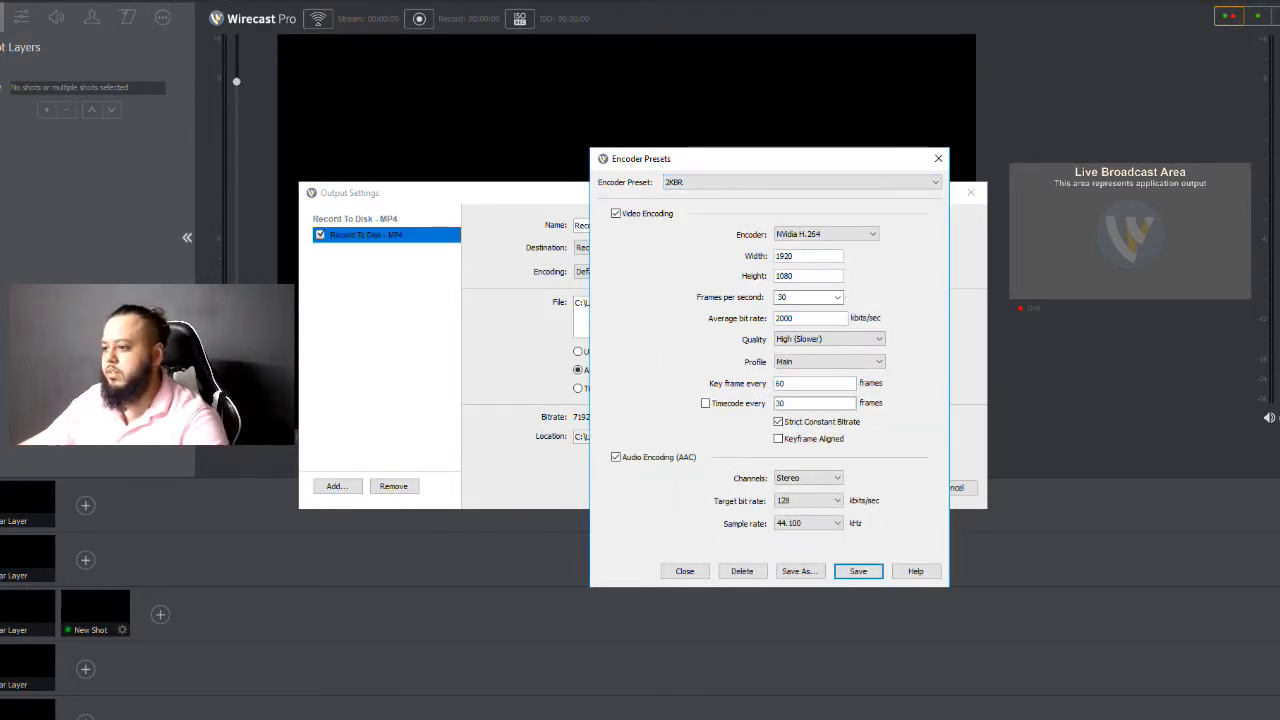
- Examine the 2KBR preset's average bit rate and height fields, then close the preset editor without saving
double_click(788, 318)
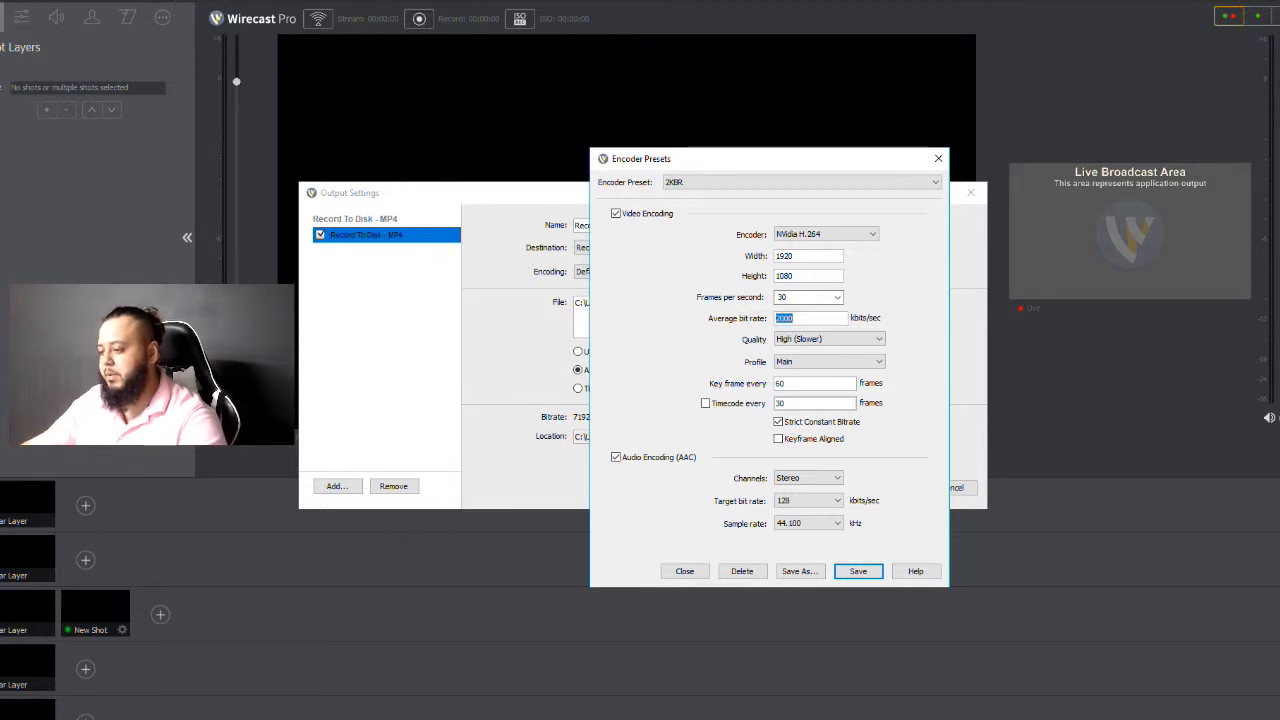
left_click(795, 318)
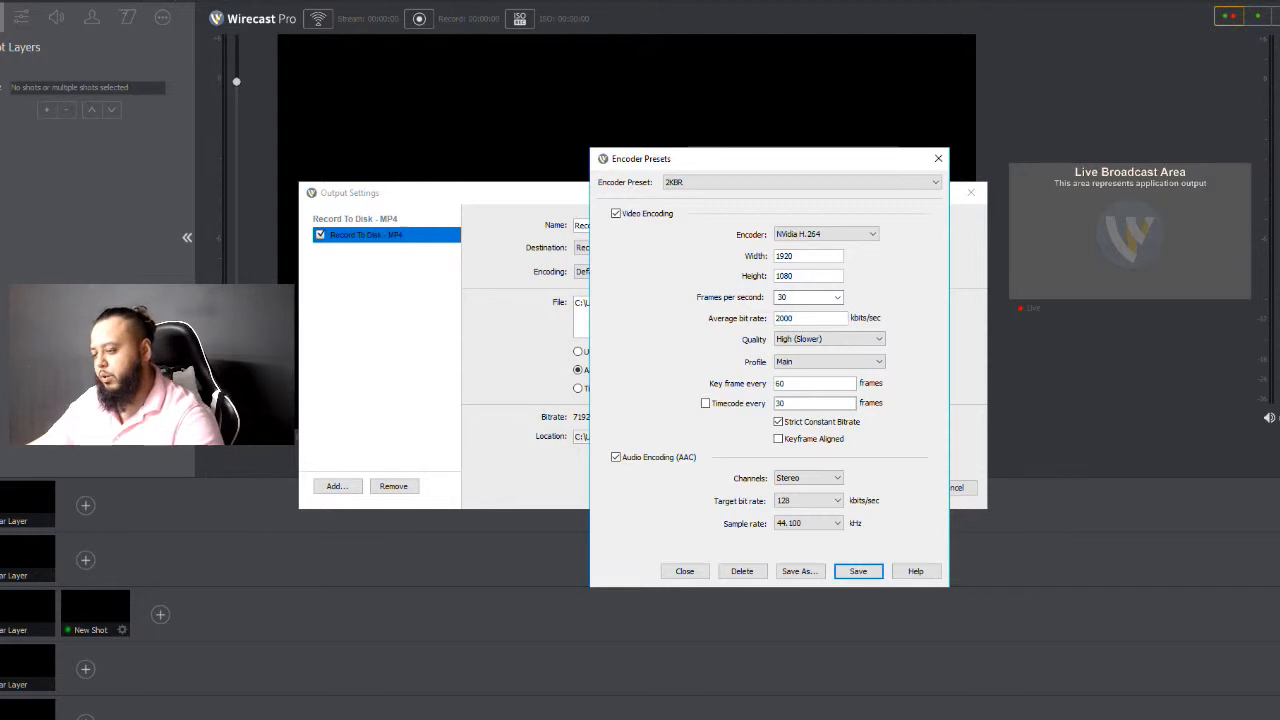
double_click(786, 276)
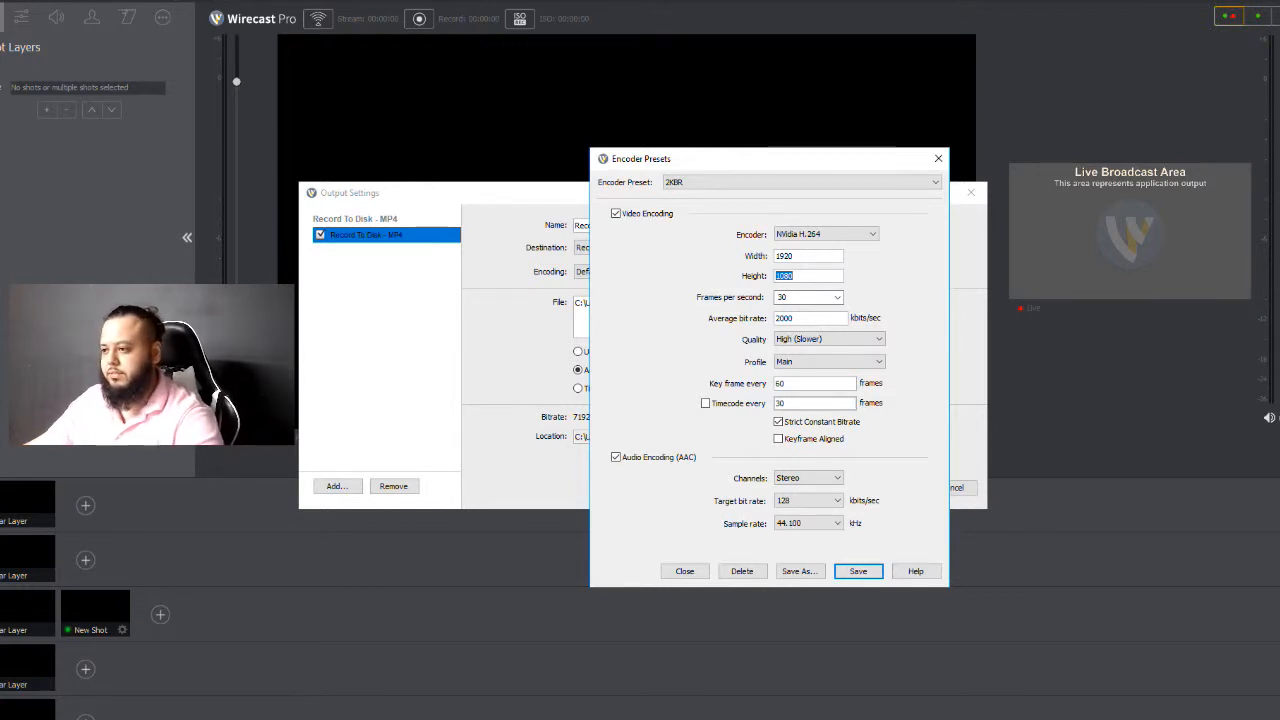
left_click_drag(752, 158, 679, 120)
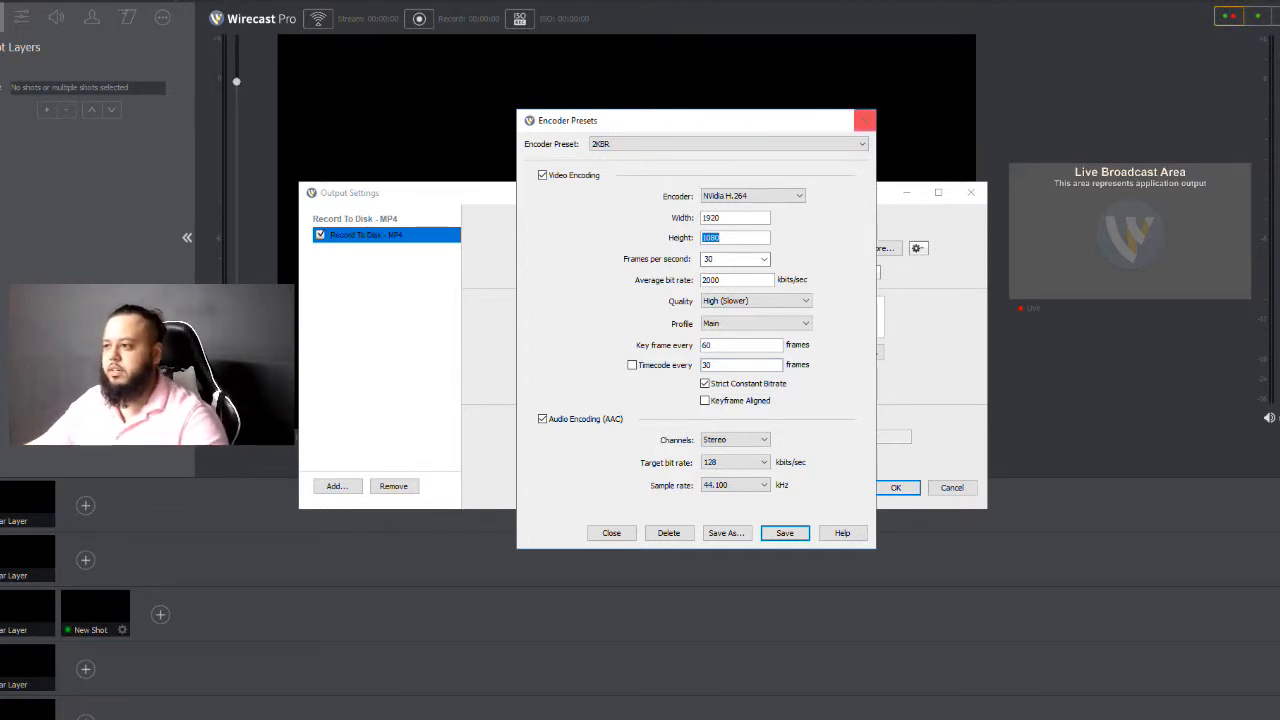
left_click(865, 120)
- Switch the disk recording's encoding to the YouTube: 1440p60 NVENC (15000 Kbps) preset
scroll(714, 272, "down", 1)
scroll(714, 272, "down", 1)
left_click(714, 272)
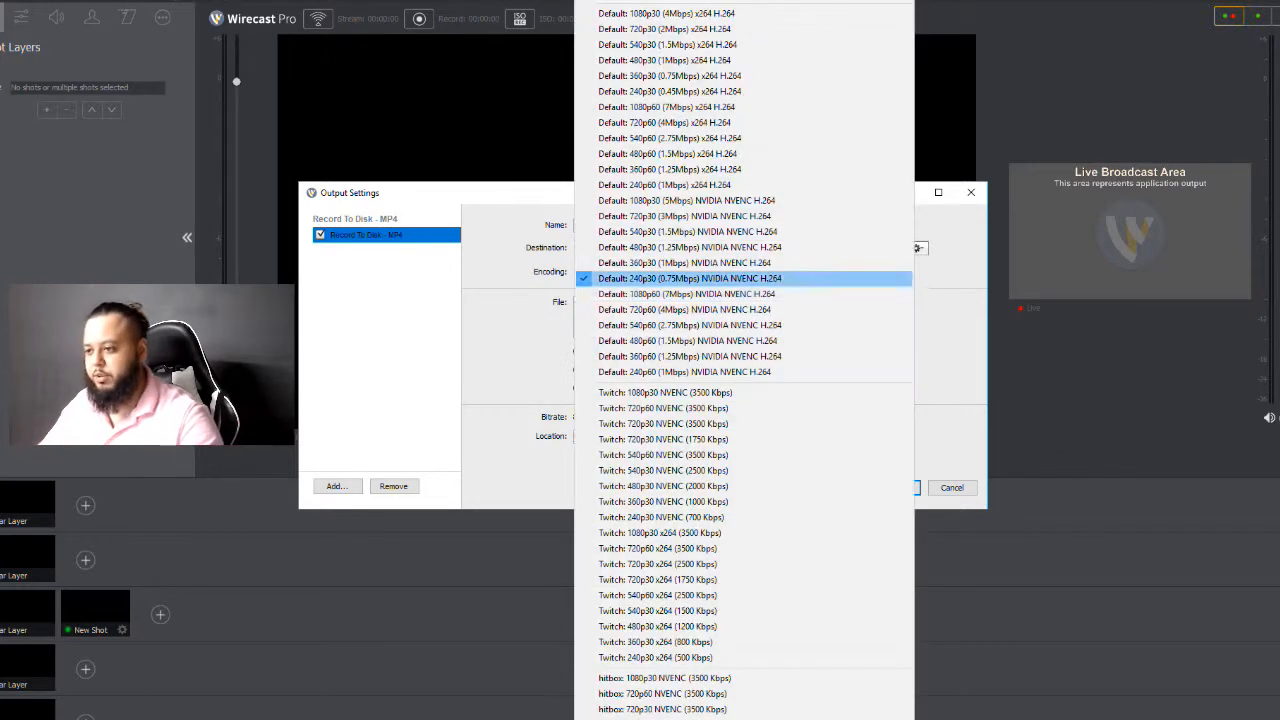
scroll(714, 272, "down", 3)
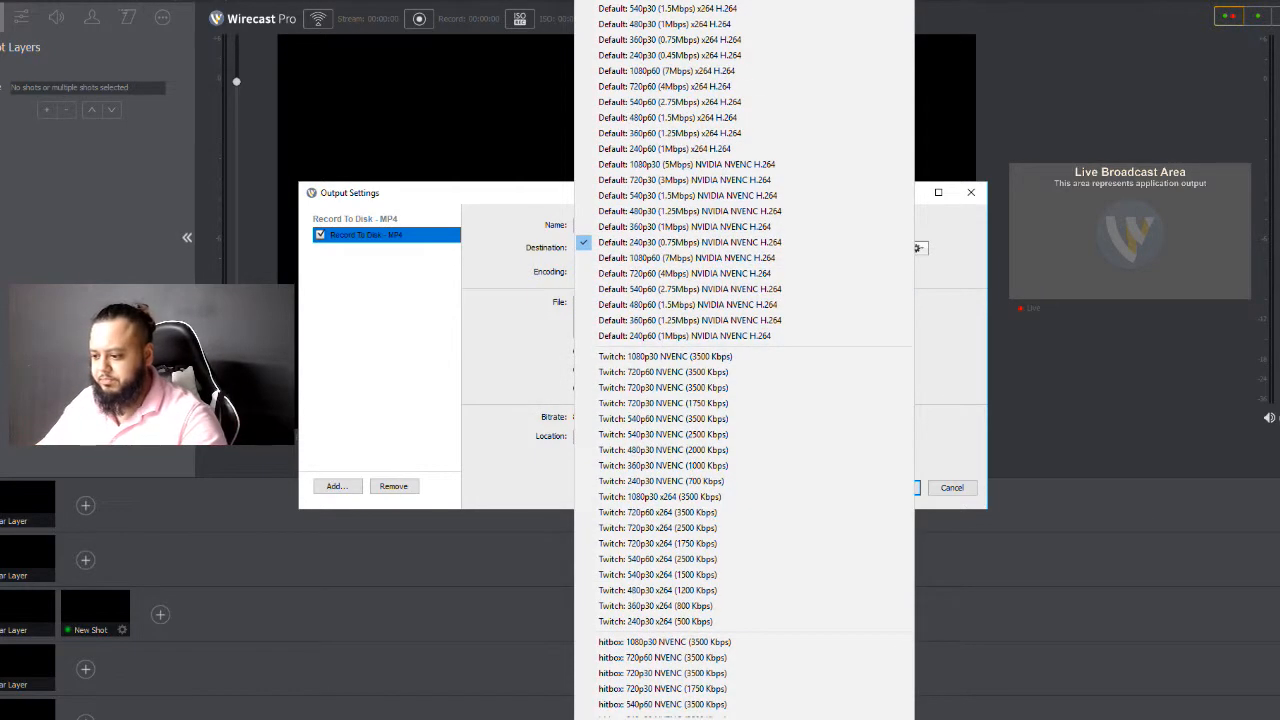
scroll(714, 400, "down", 4)
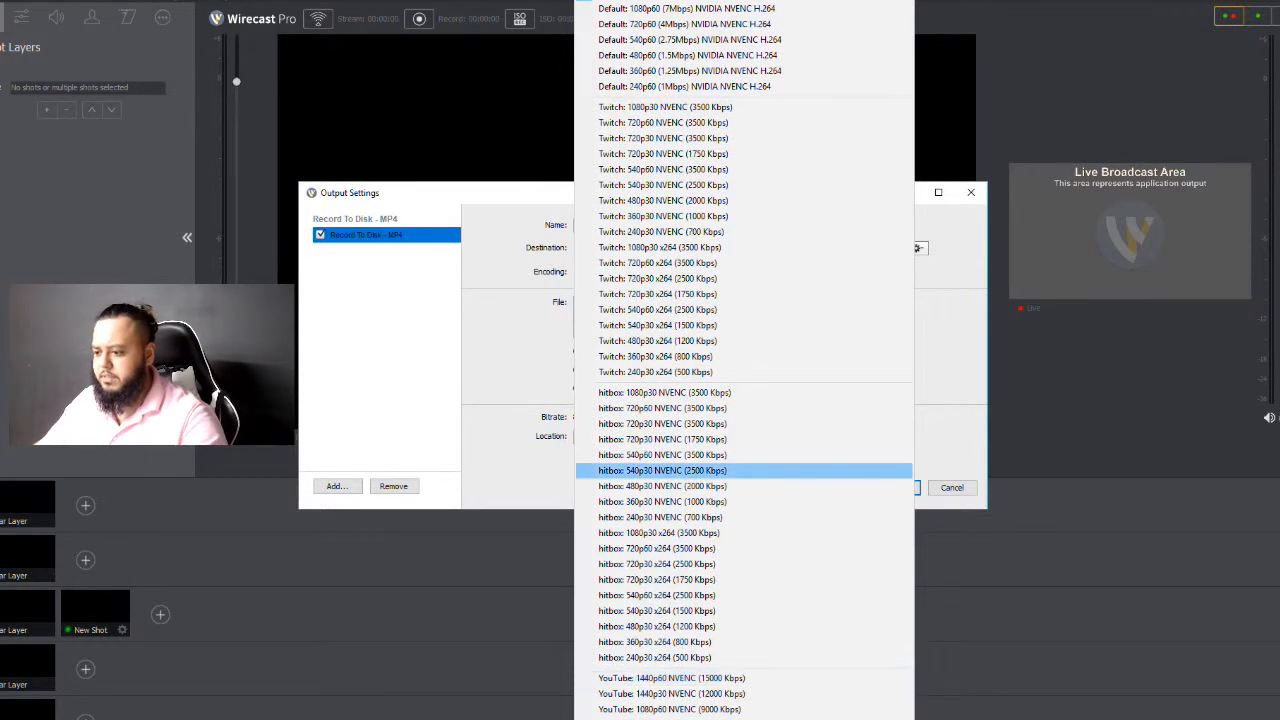
left_click(672, 678)
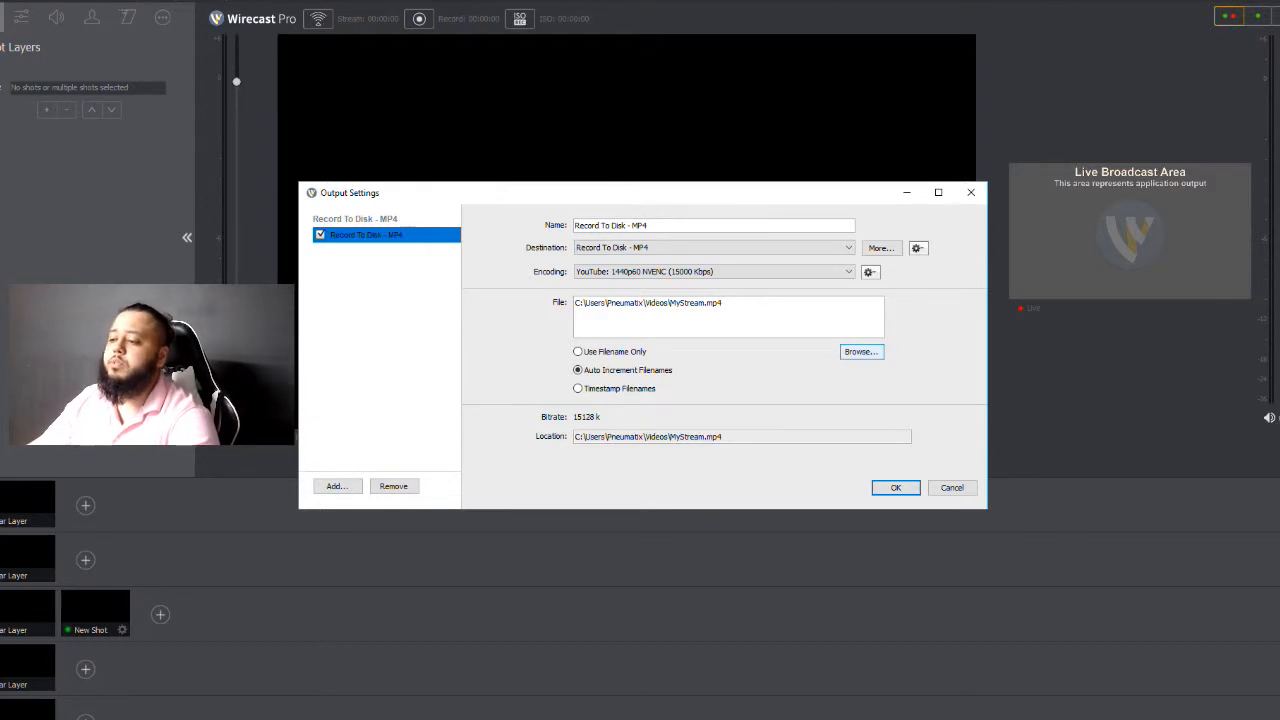
- Set the recording's save location to the recordings folder on drive F: with the file name "wirecast setup" as mp4
left_click(861, 351)
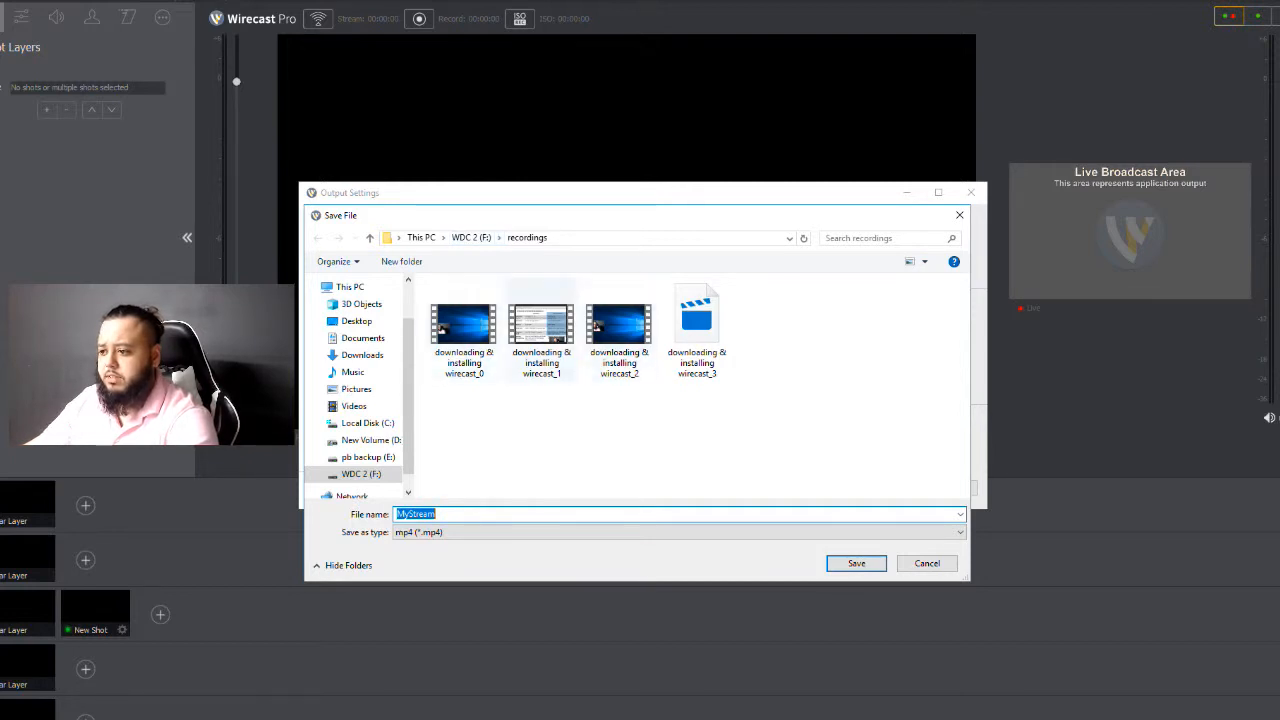
left_click(470, 238)
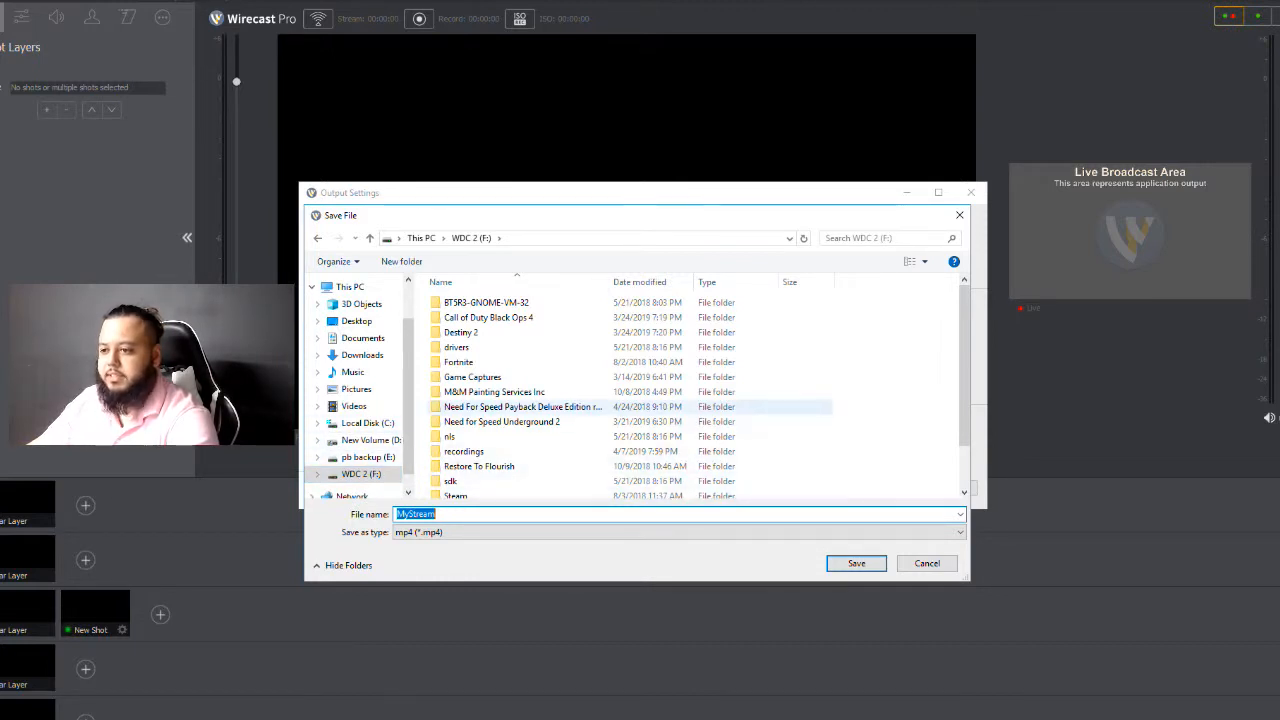
scroll(560, 405, "down", 1)
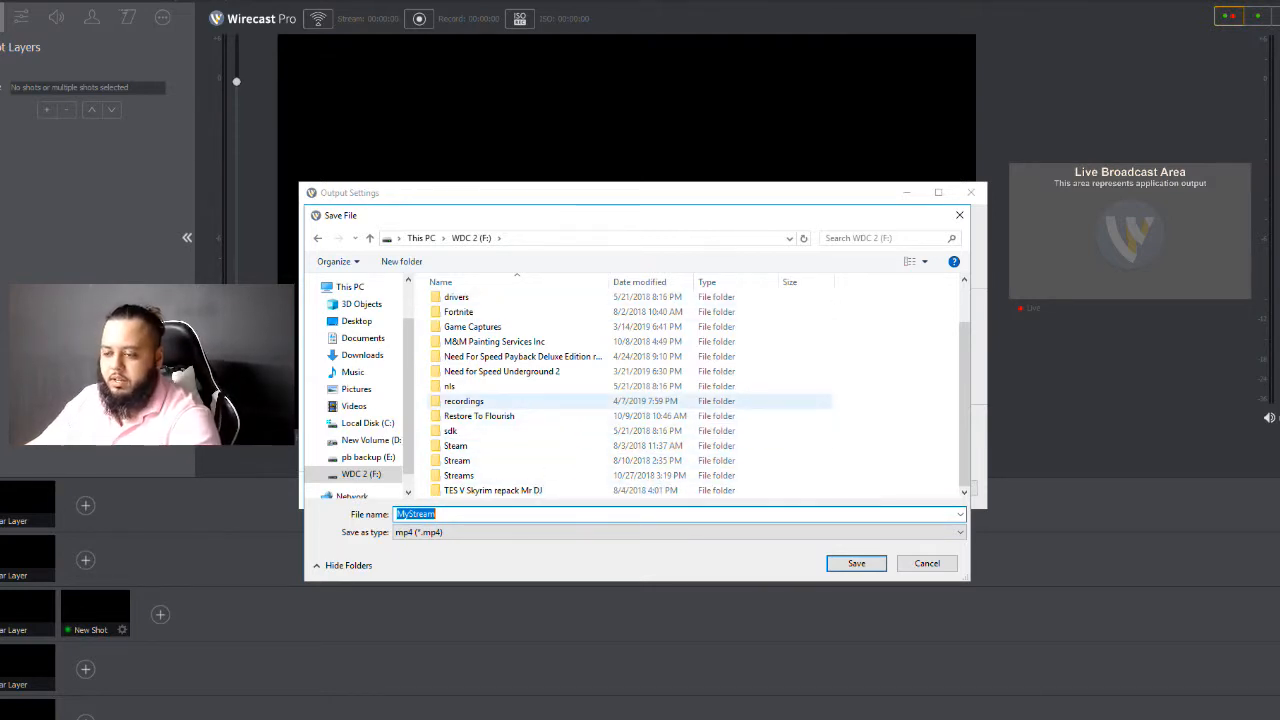
double_click(565, 401)
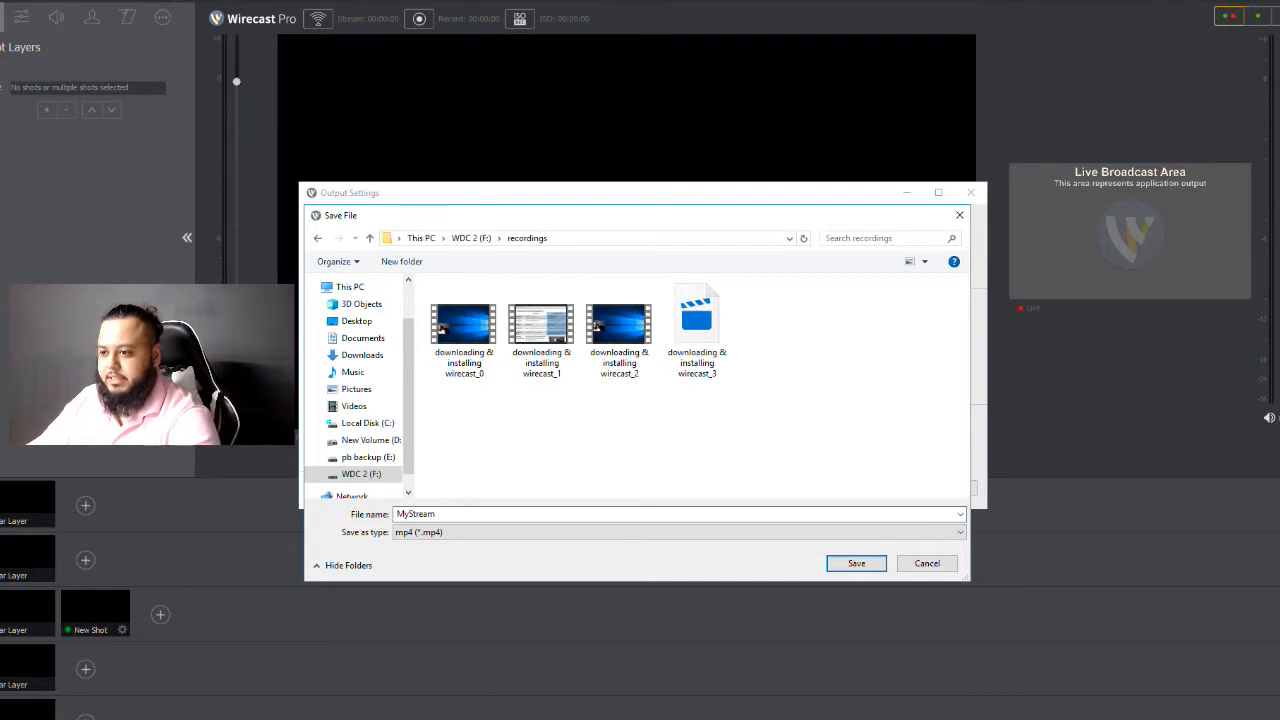
left_click(452, 514)
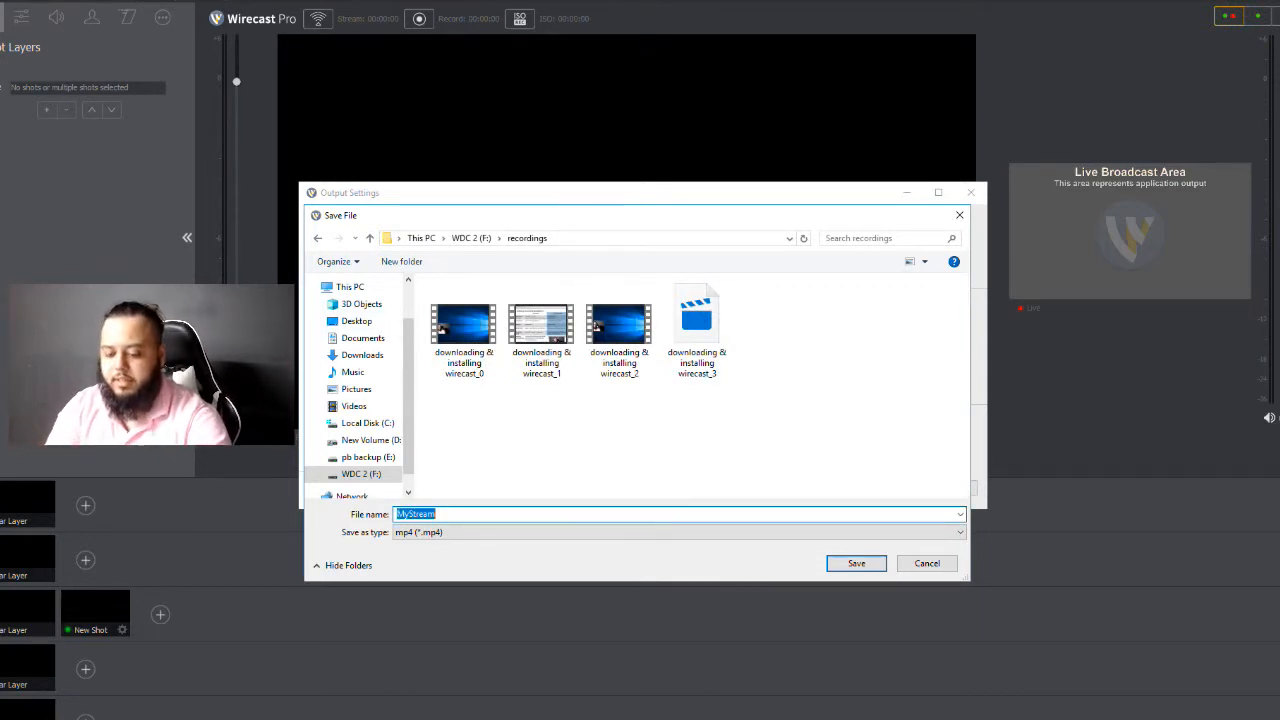
type("wirecast in")
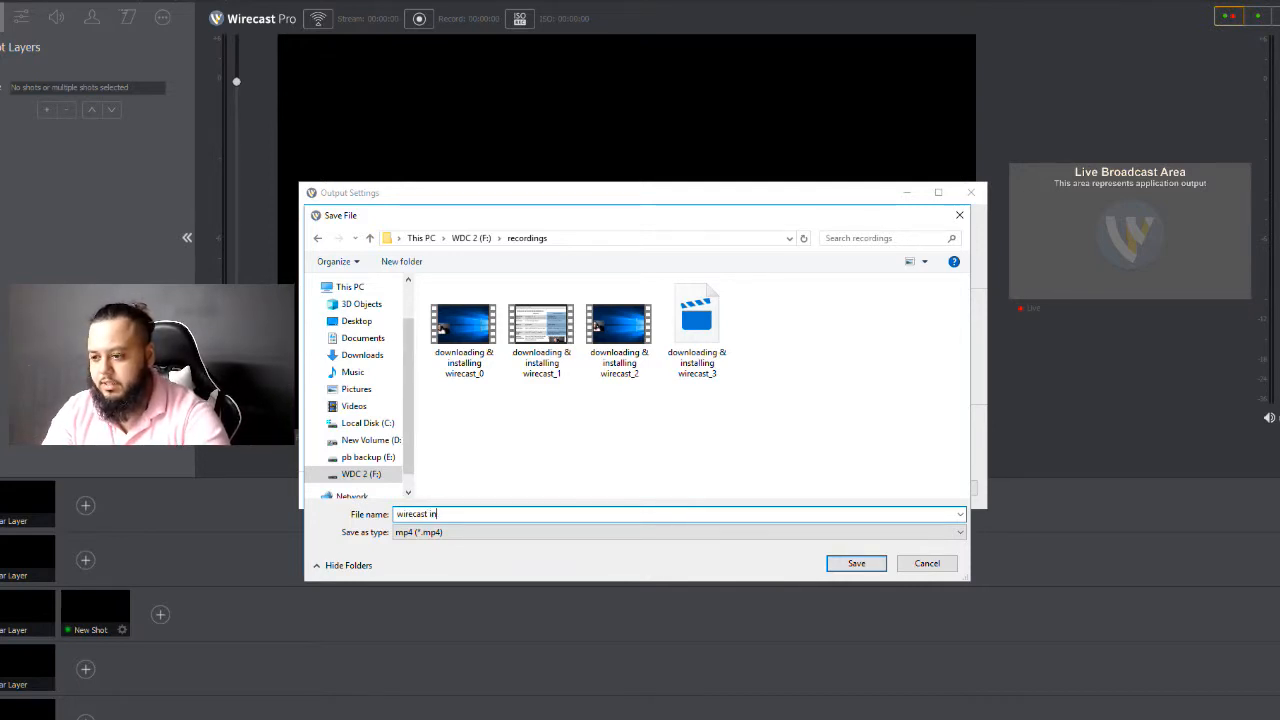
key("BackSpace")
type("setup")
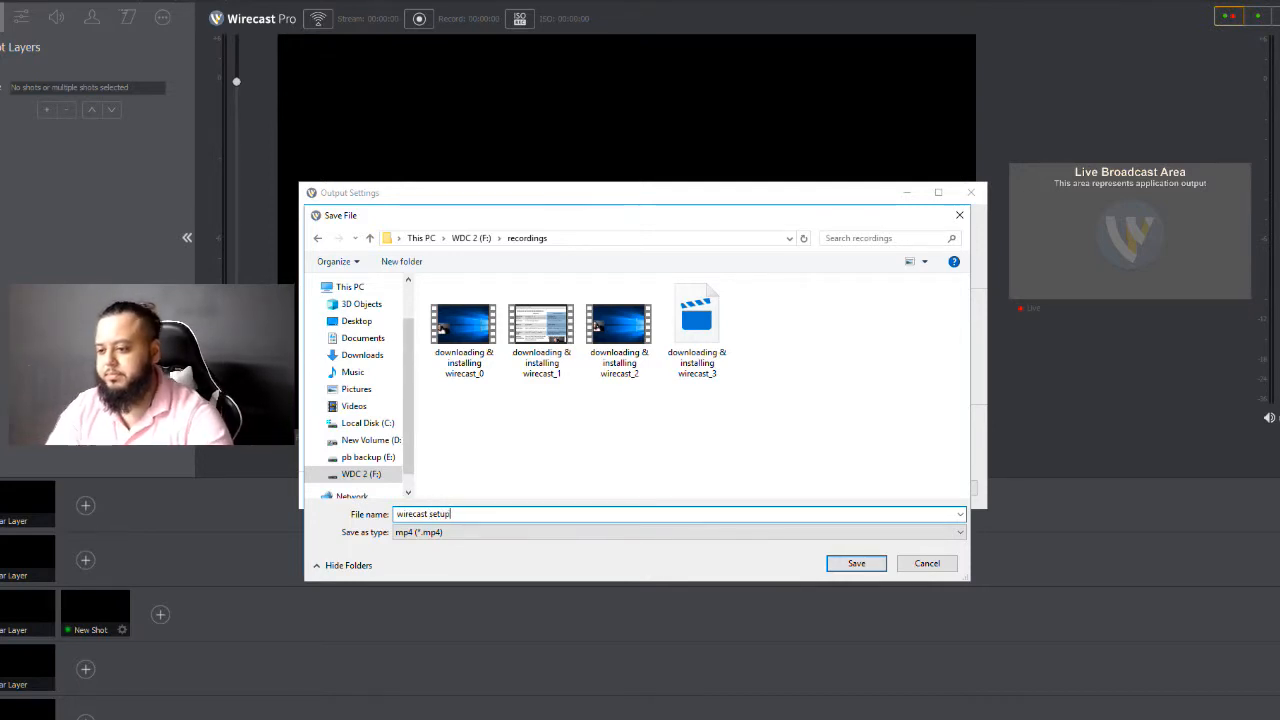
key("Return")
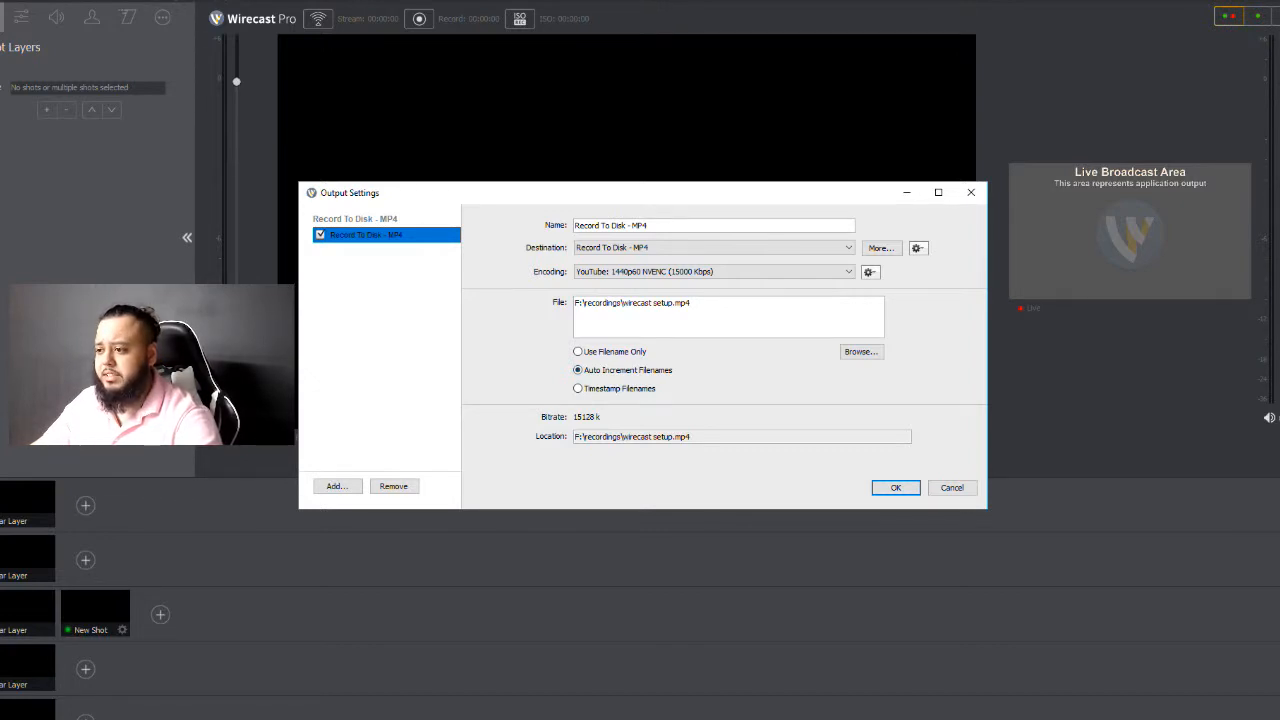
- Review the recording's save folder and file name without changing them, then accept the output settings
left_click(860, 351)
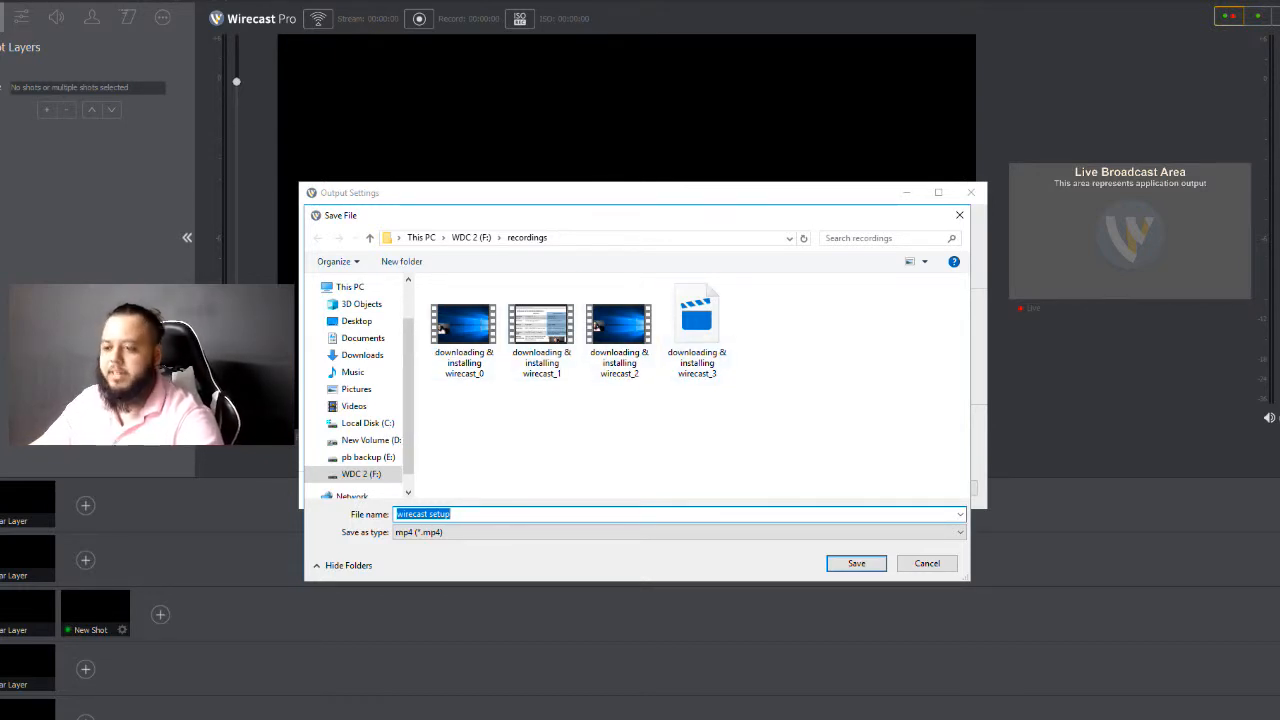
left_click(927, 563)
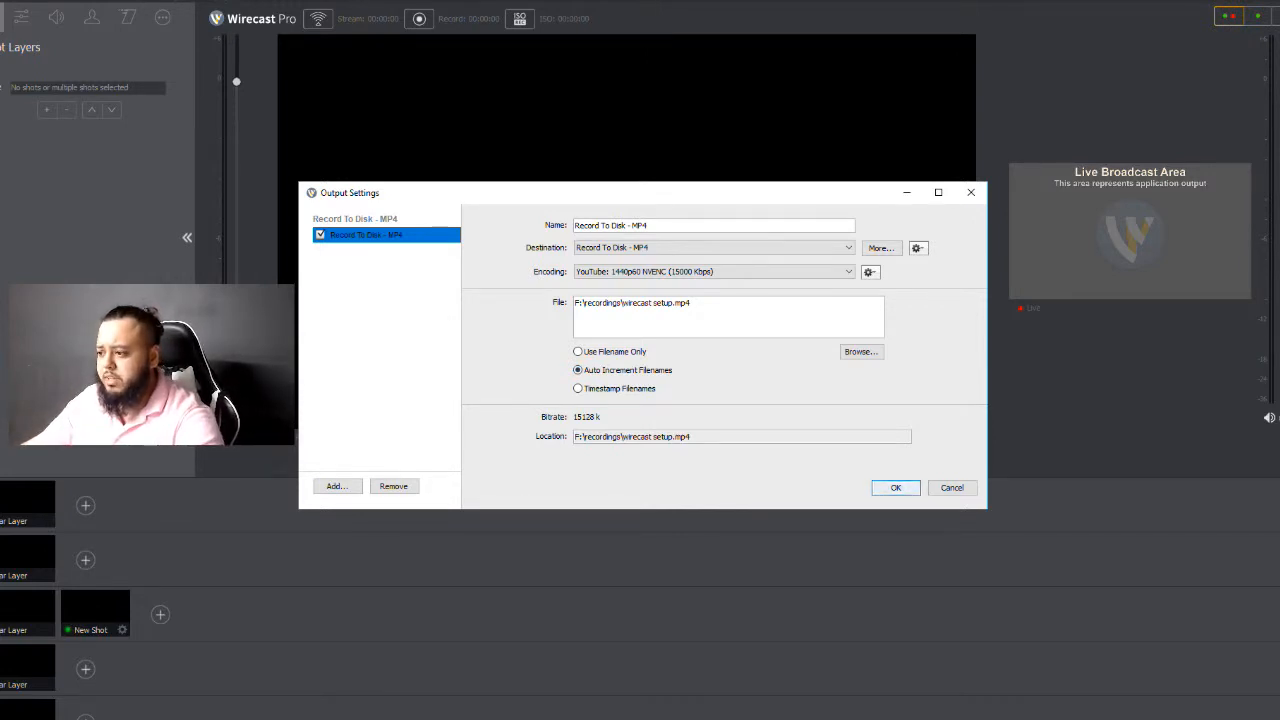
key("Return")
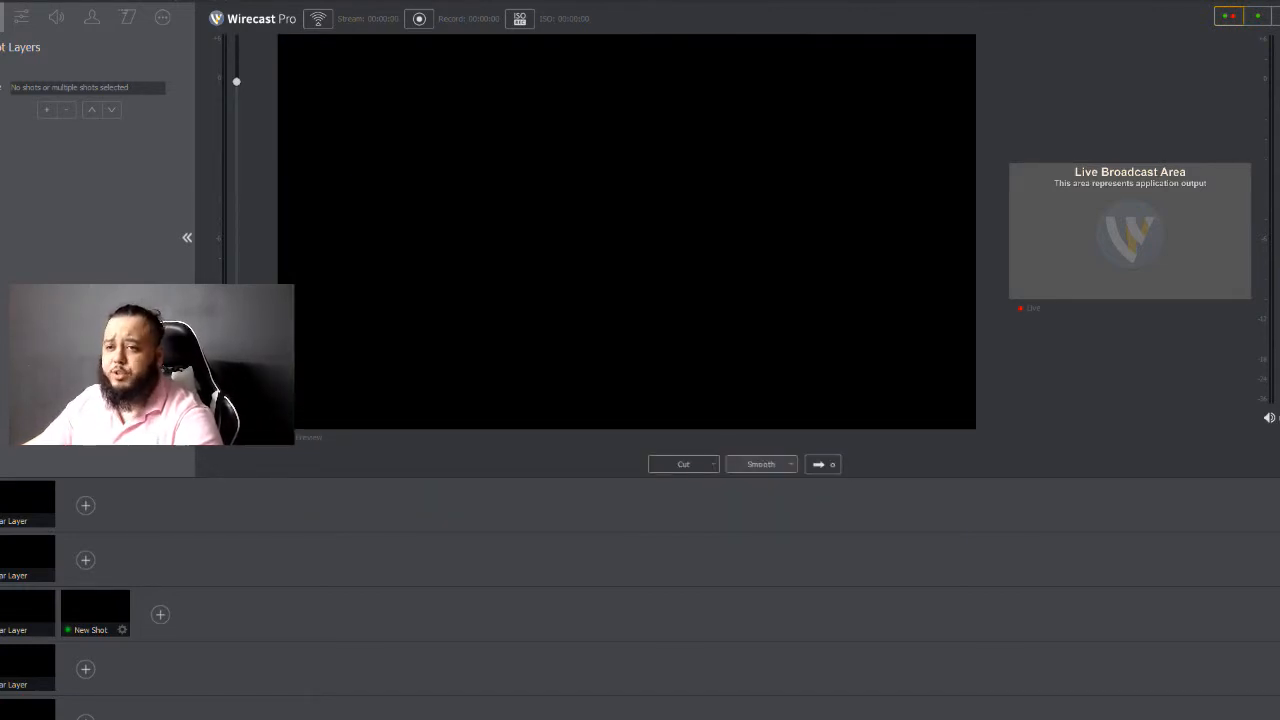
- Reopen the output settings and switch the destination to Facebook Live with the Facebook: 720p30 (4Mbps) x264 H.264 encoding
left_click(135, 1)
left_click(170, 12)
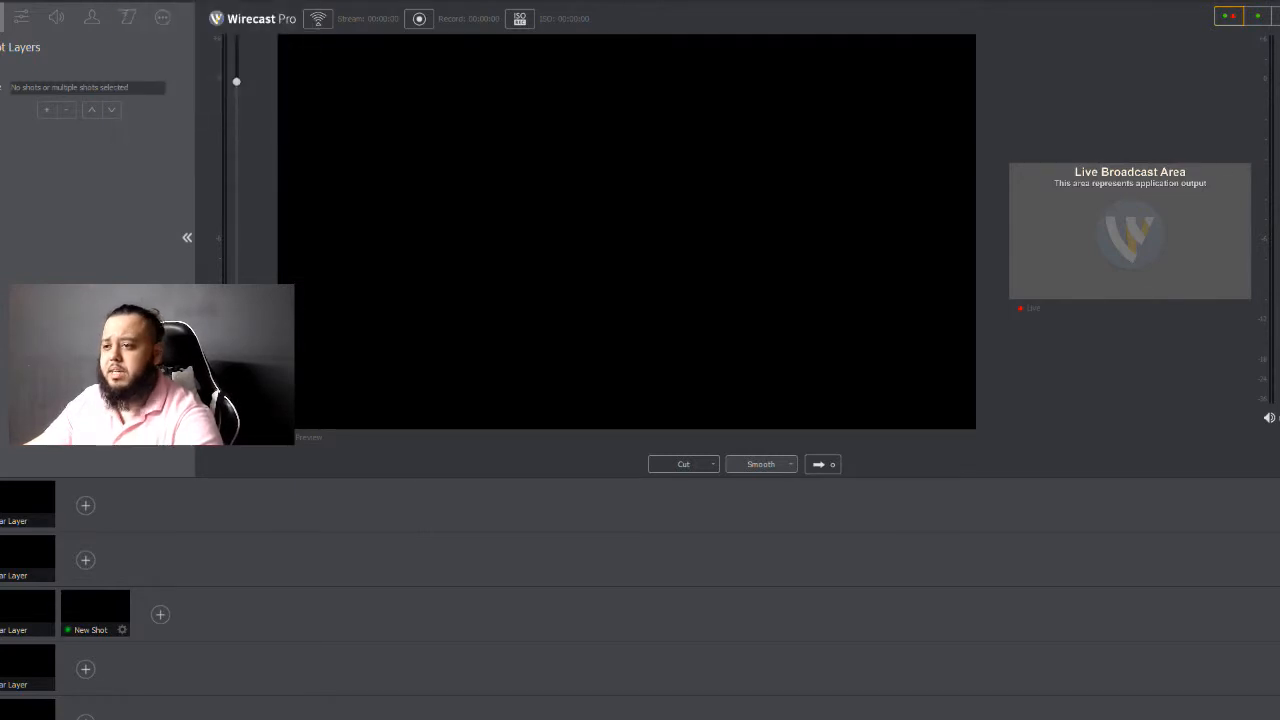
left_click(700, 248)
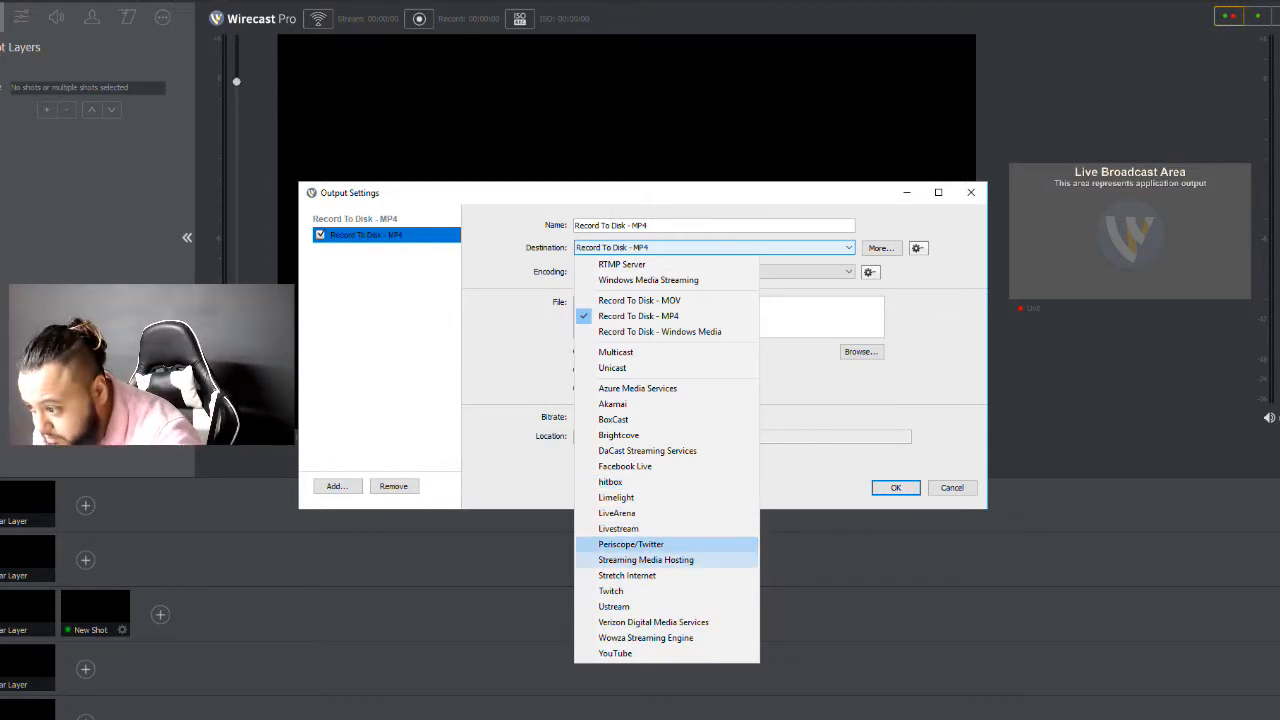
left_click(624, 466)
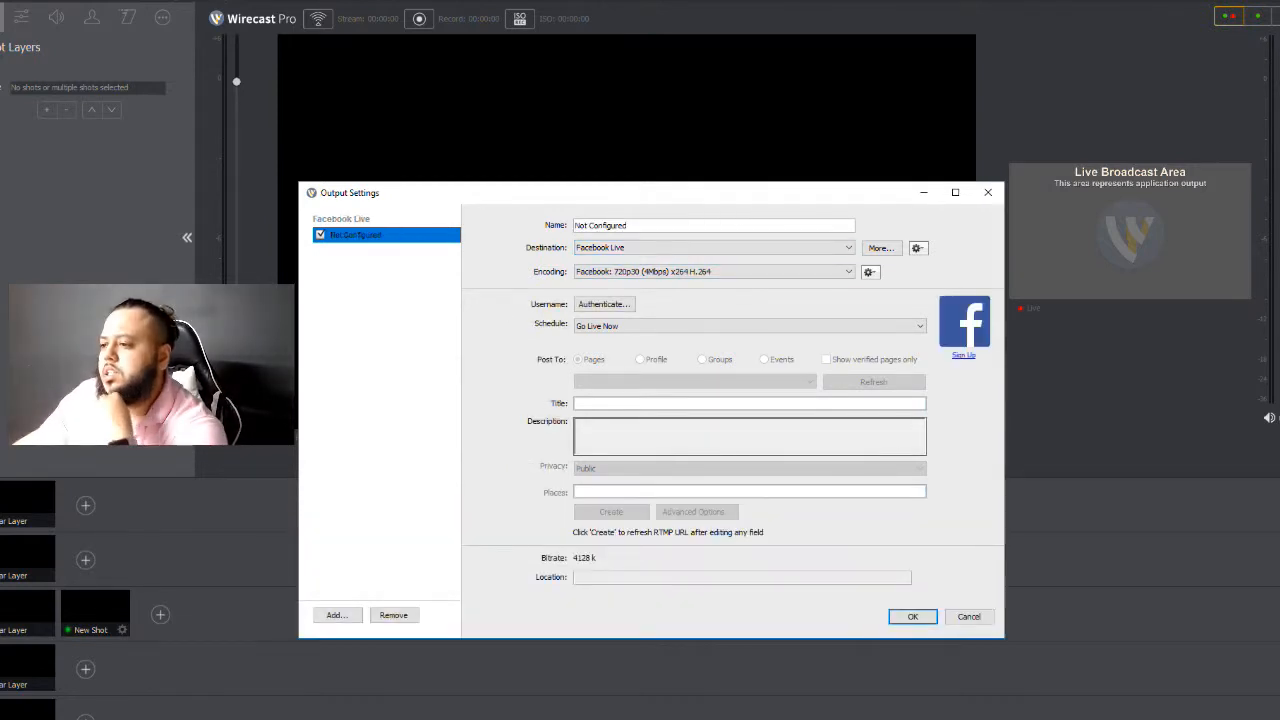
left_click(713, 272)
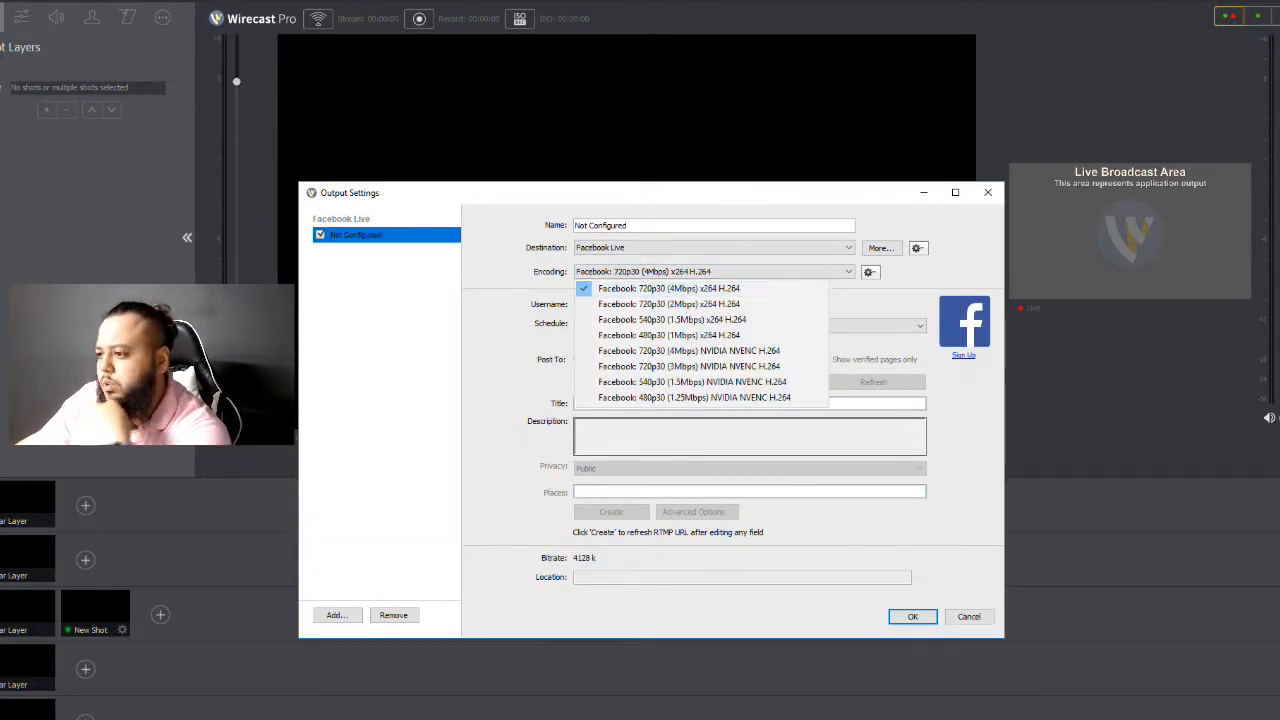
left_click(668, 288)
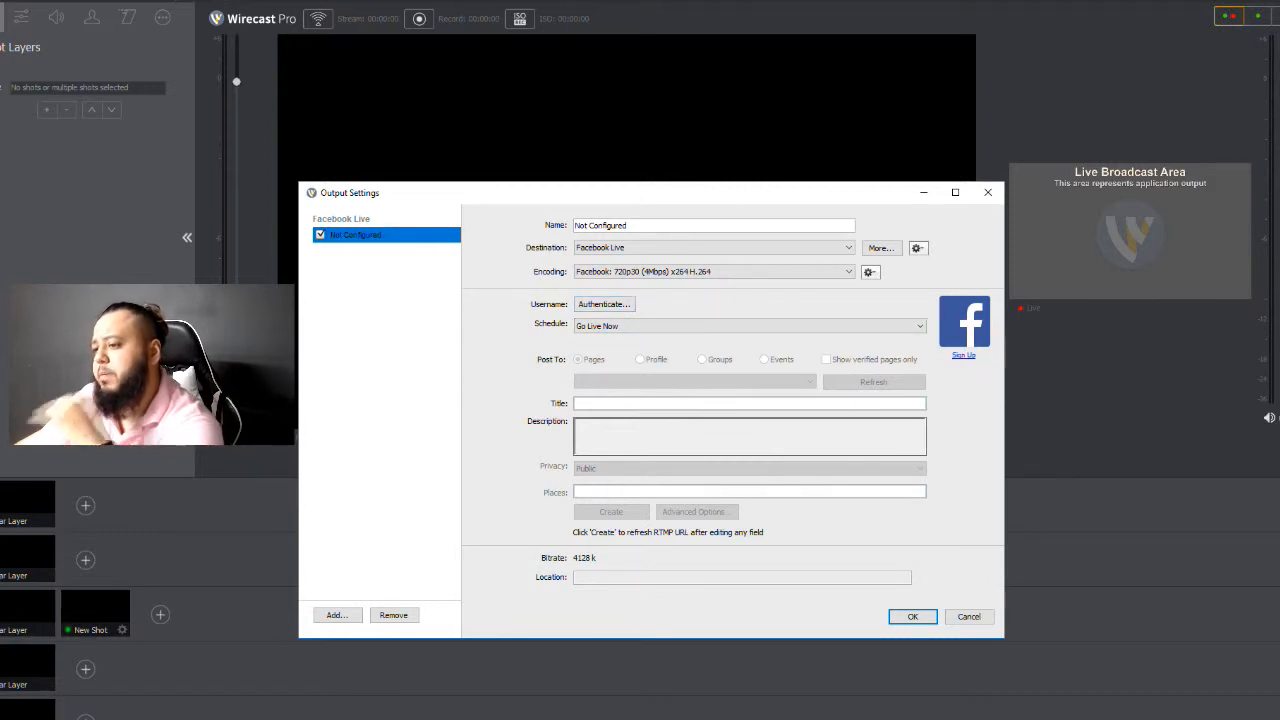
- Name the output "Facebook Live", move through its remaining fields, and close the output settings without saving
key("ctrl+a")
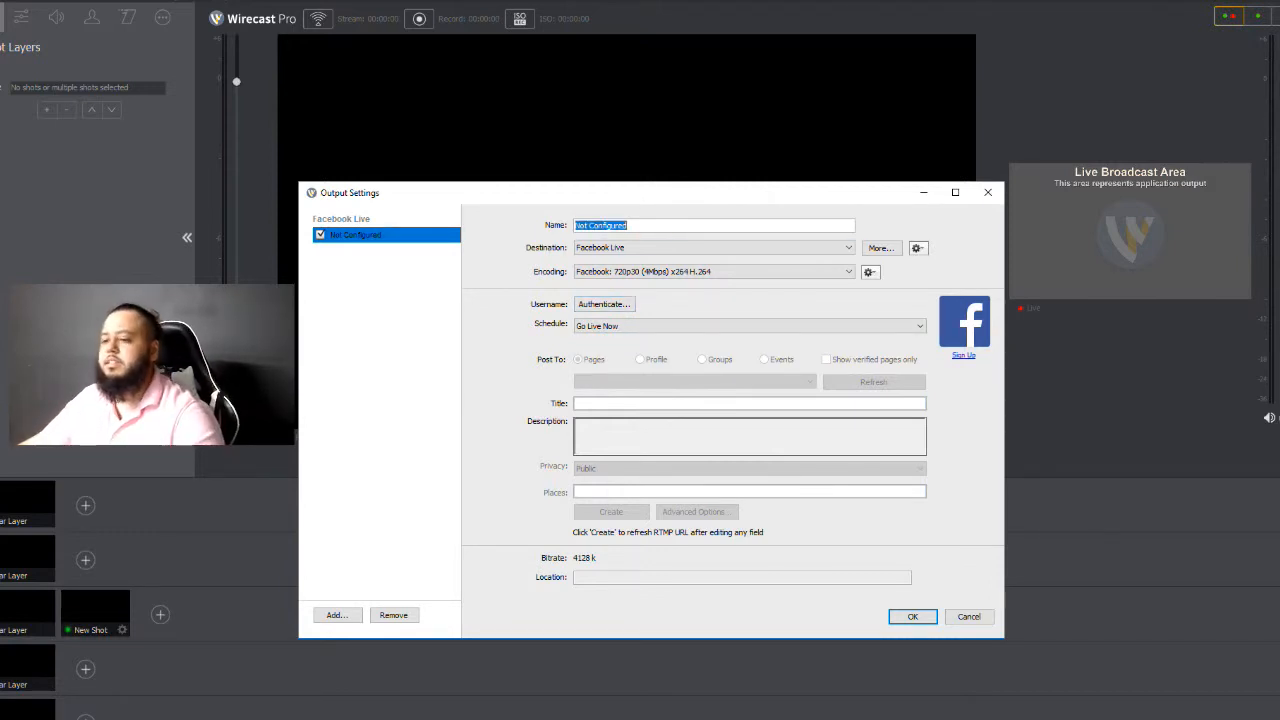
type("Facebo")
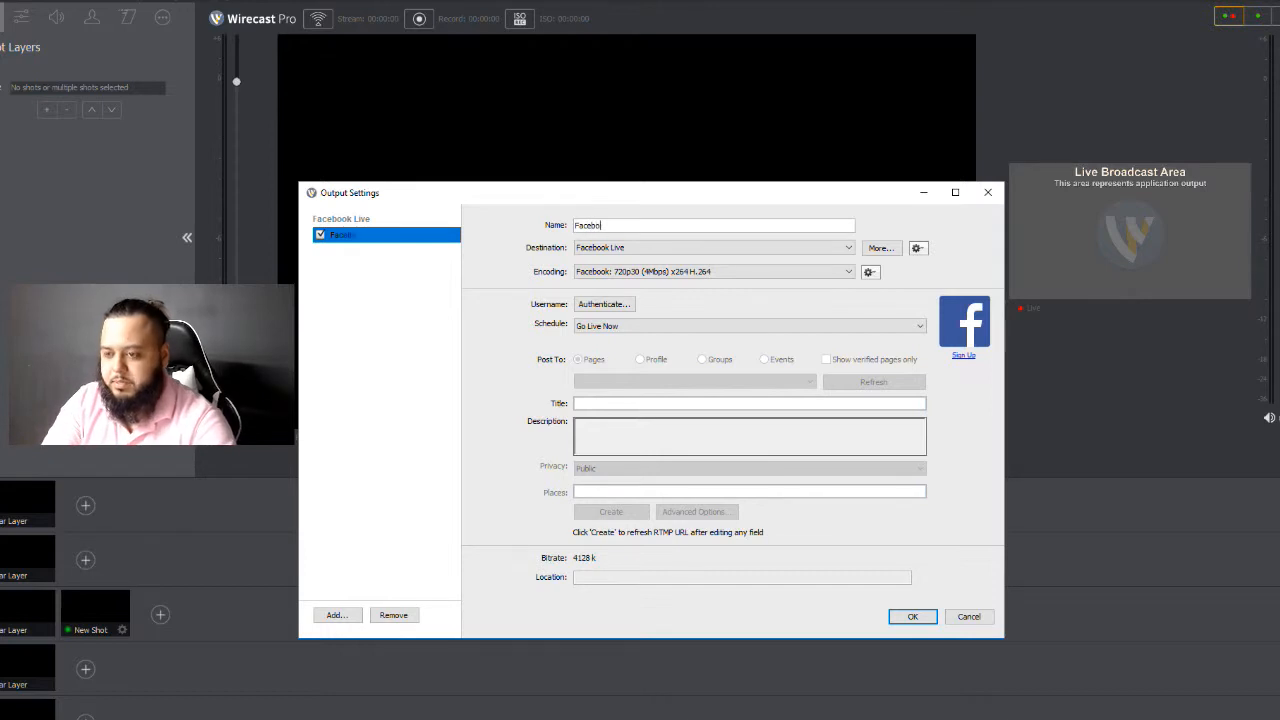
type("ok Live")
key("Tab")
key("Tab")
key("Tab")
key("Tab")
key("Tab")
key("Tab")
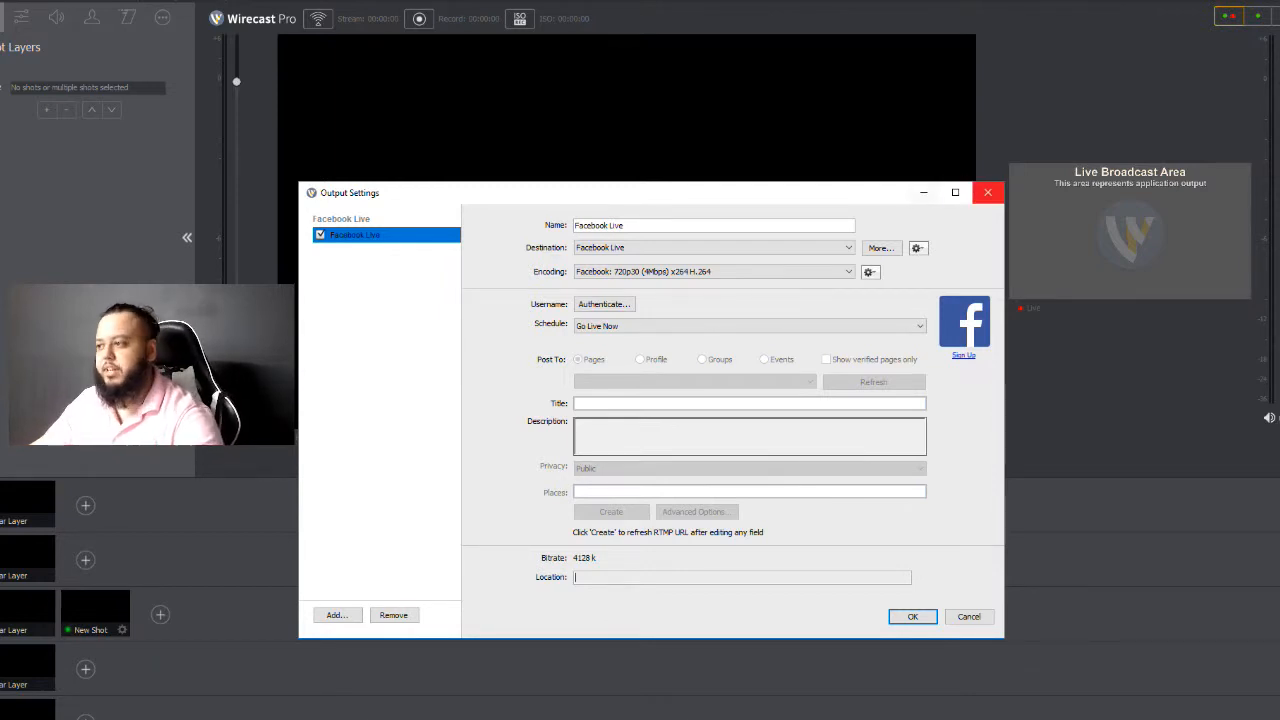
left_click(987, 192)
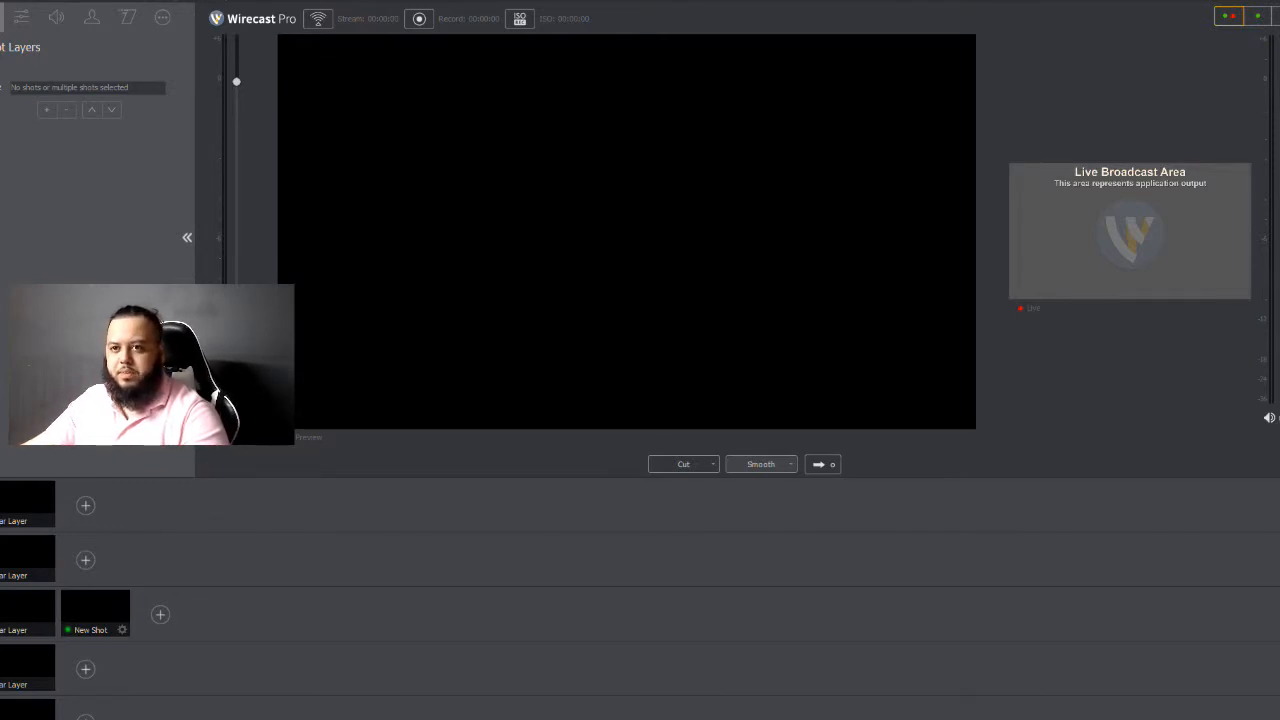
key("alt+f")
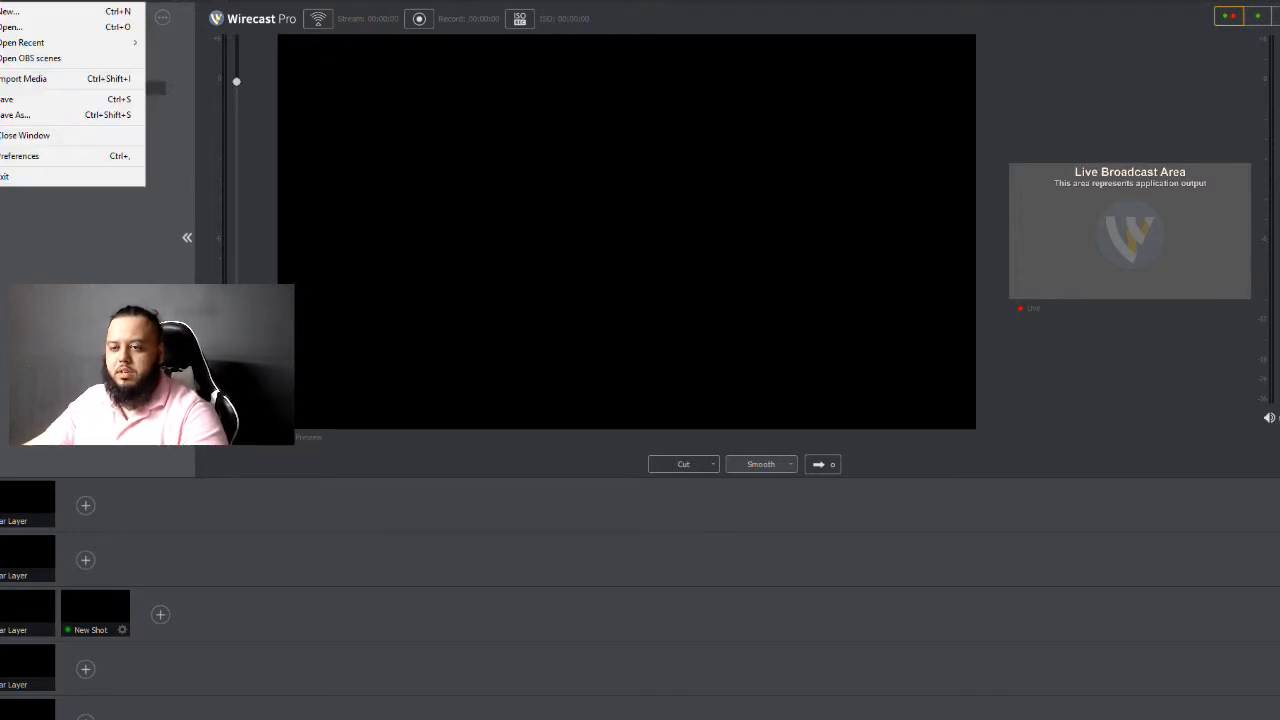
key("Escape")
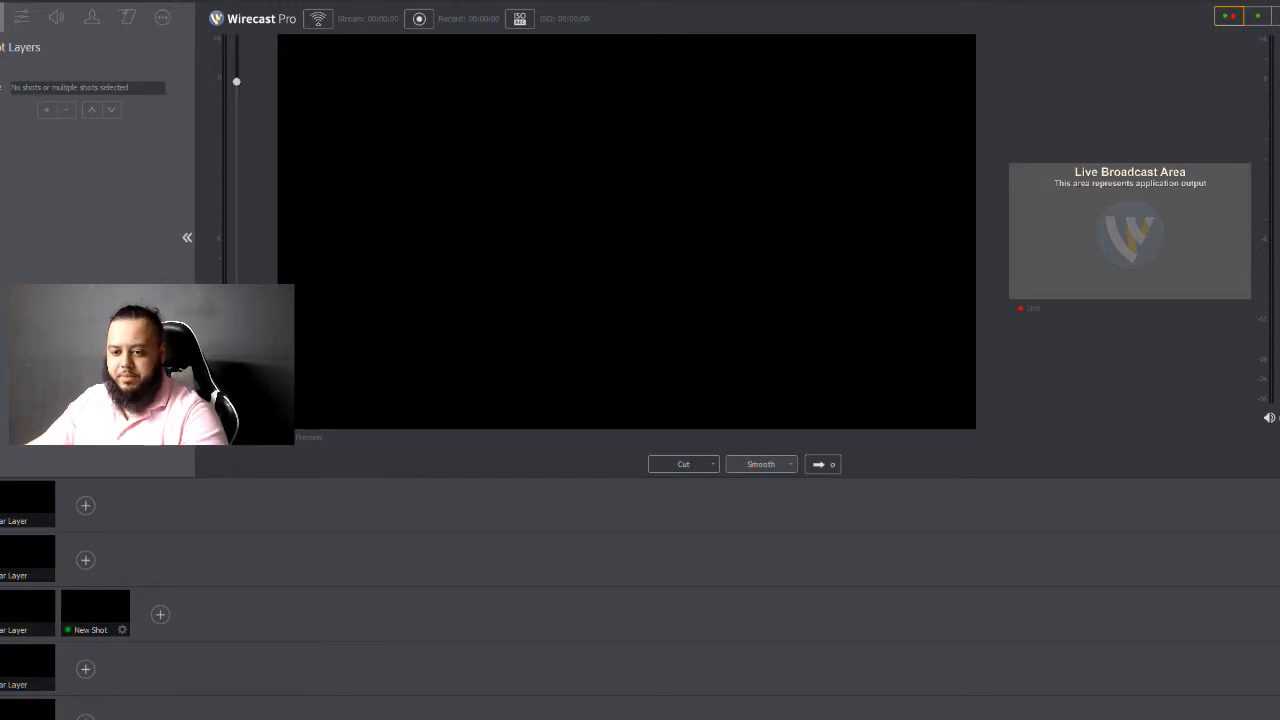
left_click(95, 612)
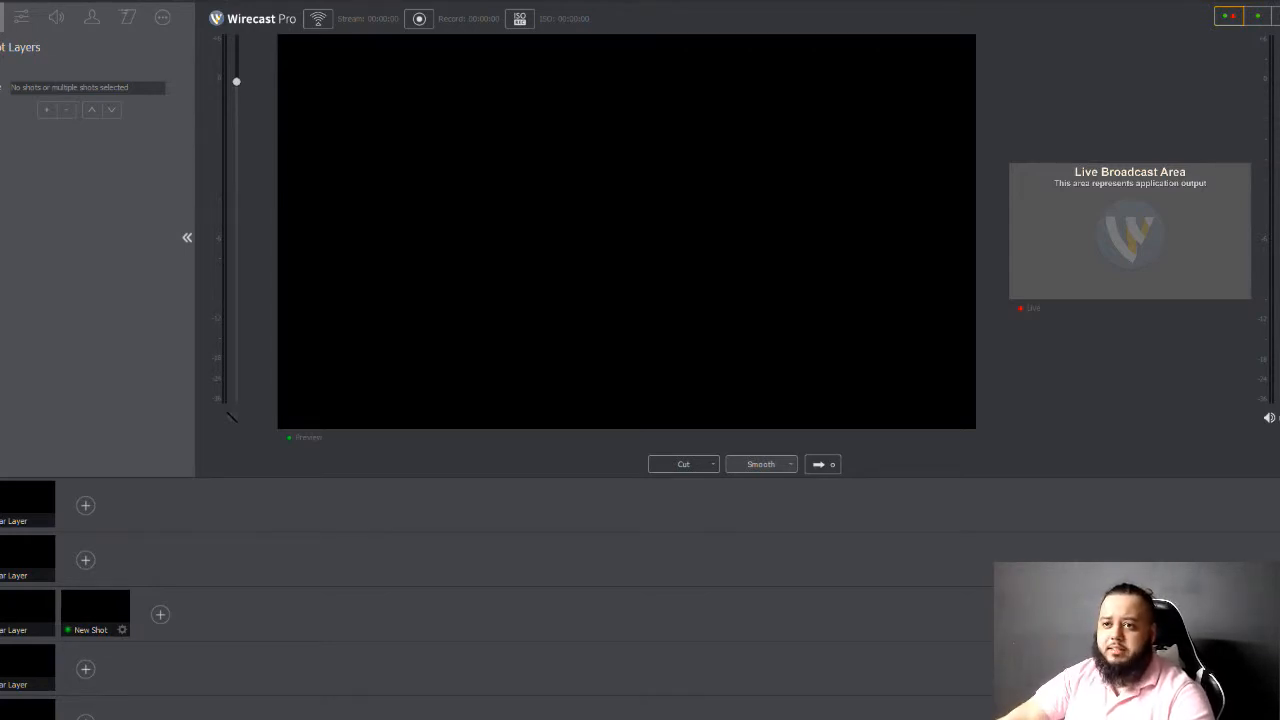
- Reopen the output settings and add a second output with YouTube as its destination
left_click(136, 1)
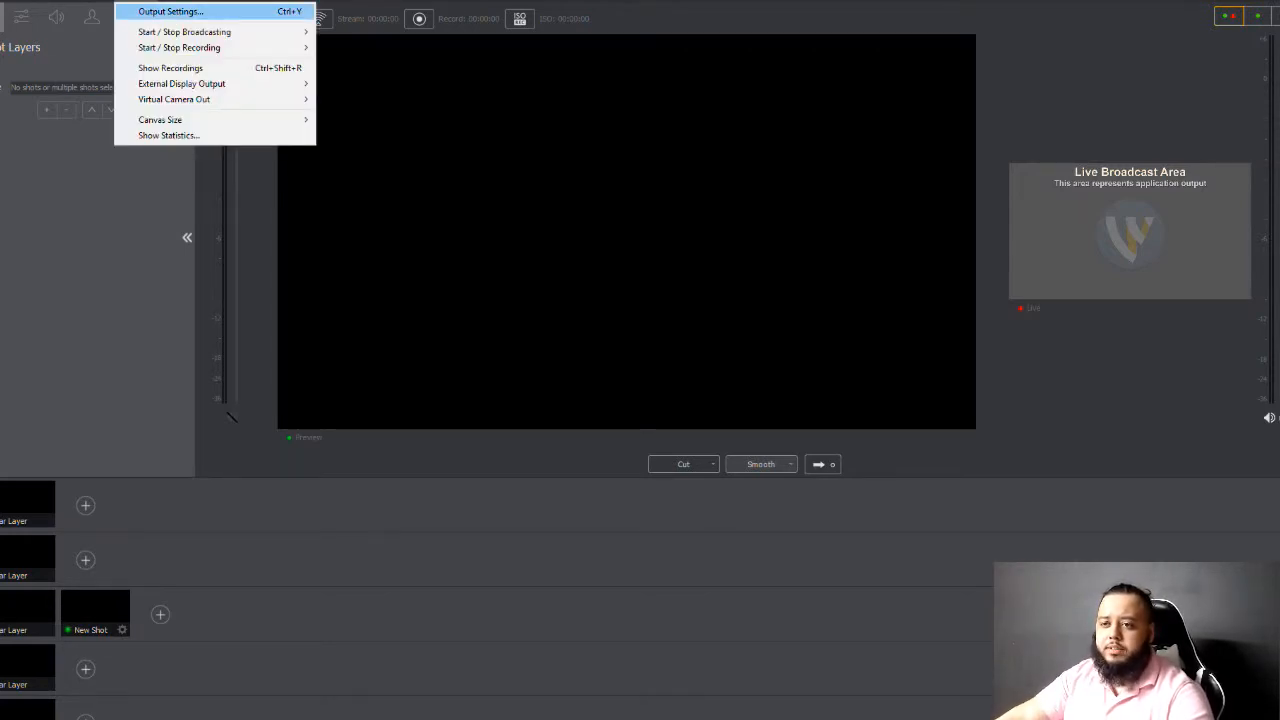
left_click(170, 11)
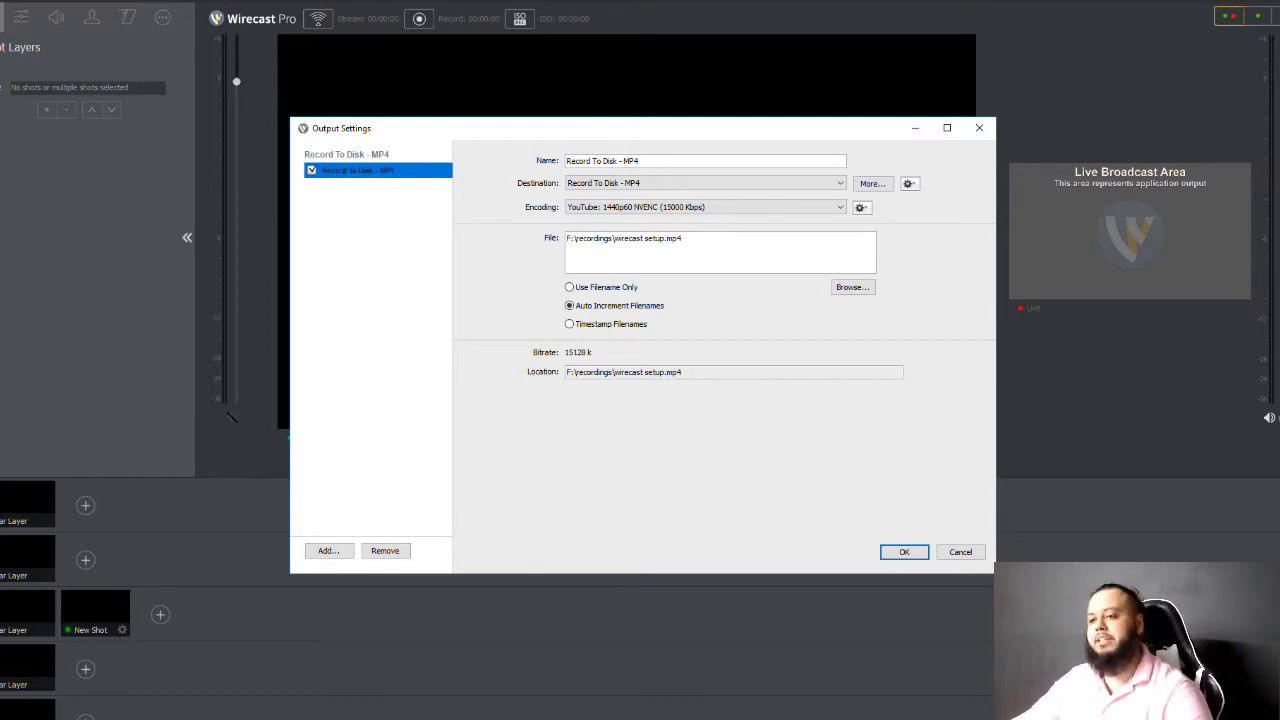
left_click(329, 550)
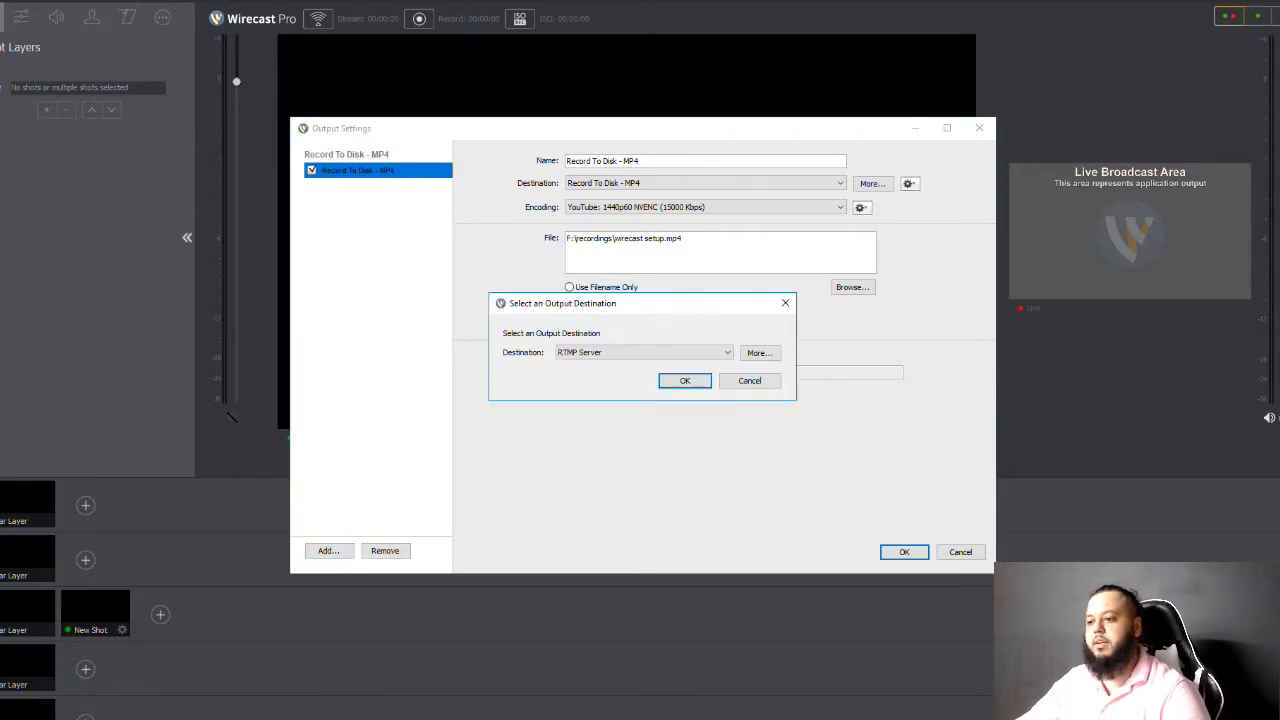
left_click(640, 352)
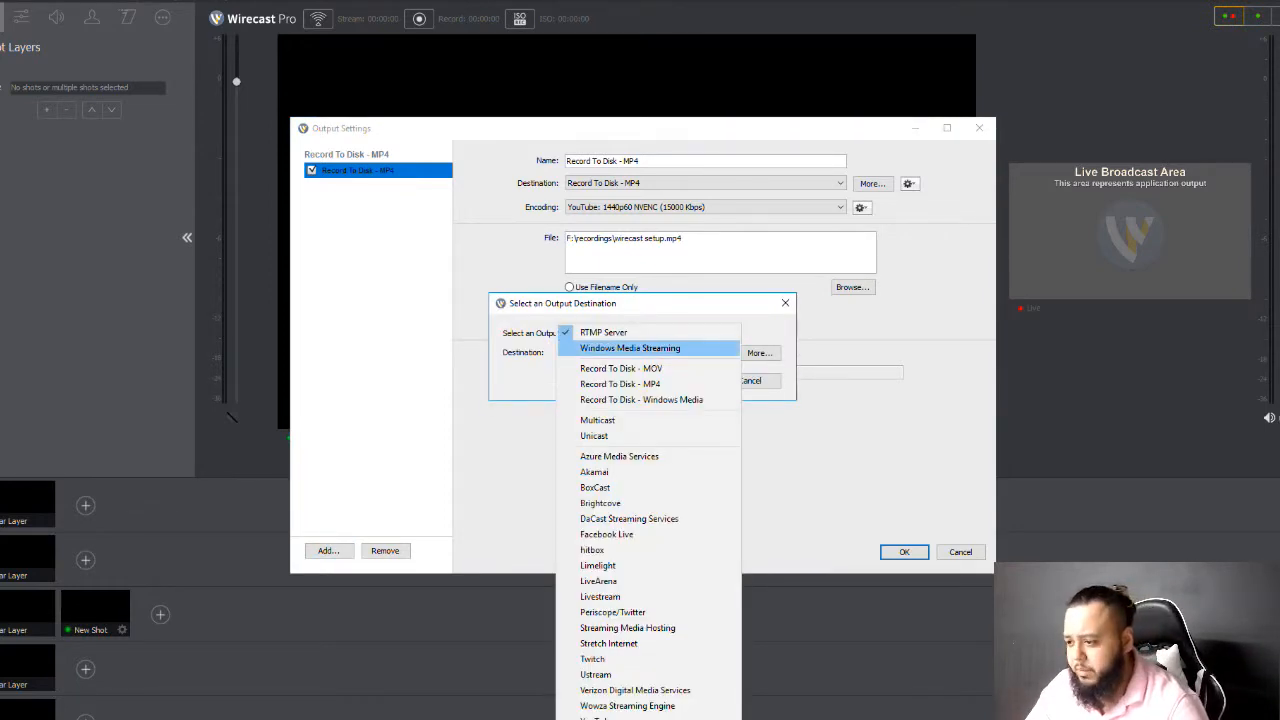
left_click(630, 717)
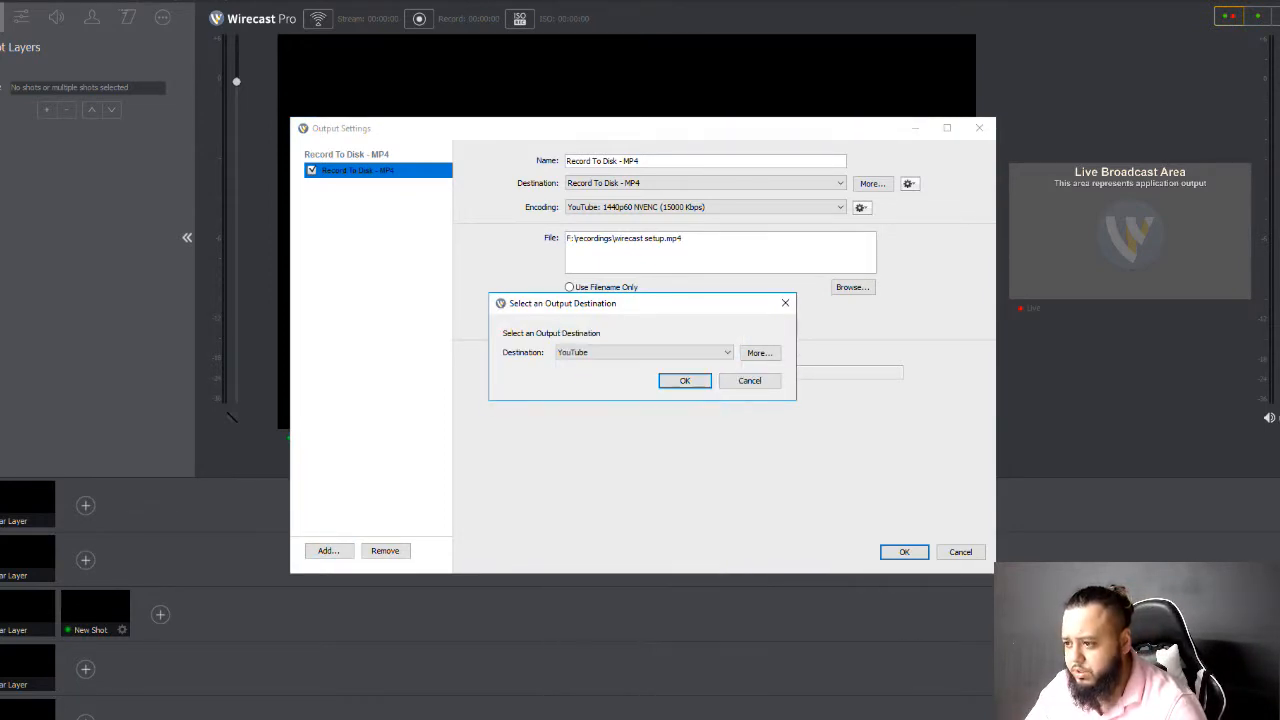
left_click(685, 380)
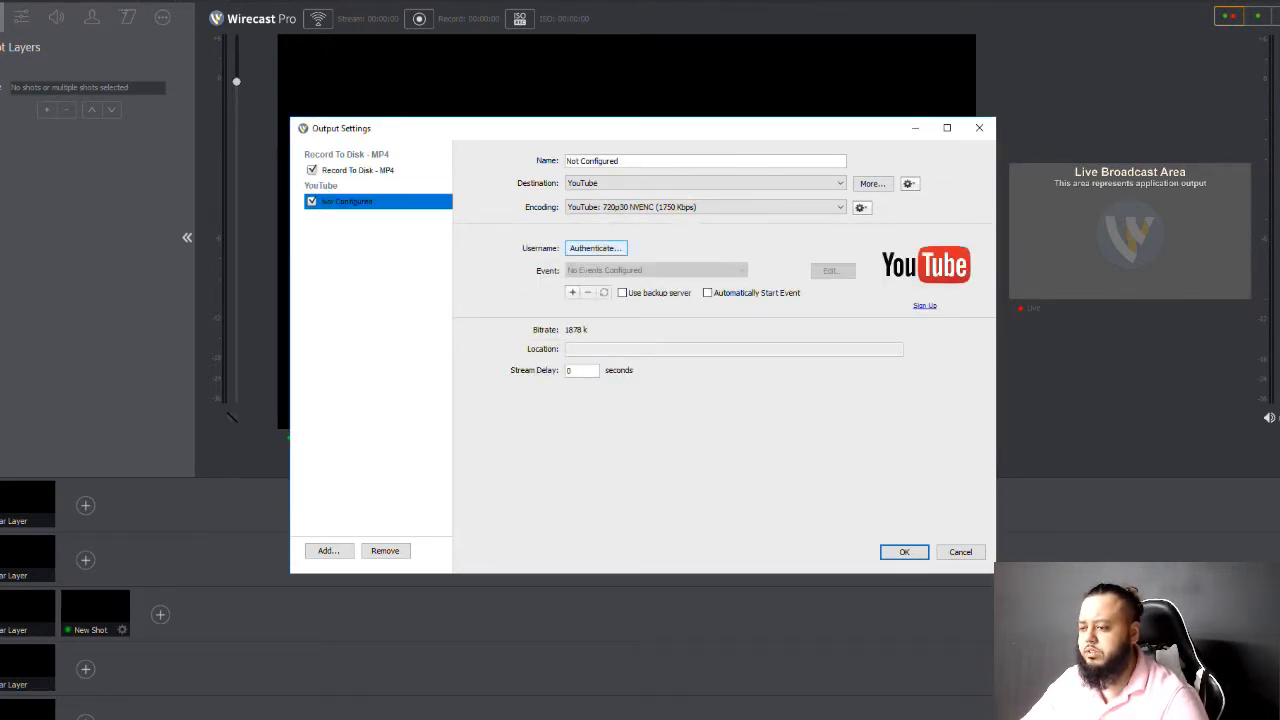
- Name the YouTube output "Youtube Stream" and set its encoding to YouTube: 1440p60 NVENC (15000 Kbps)
key("ctrl+a")
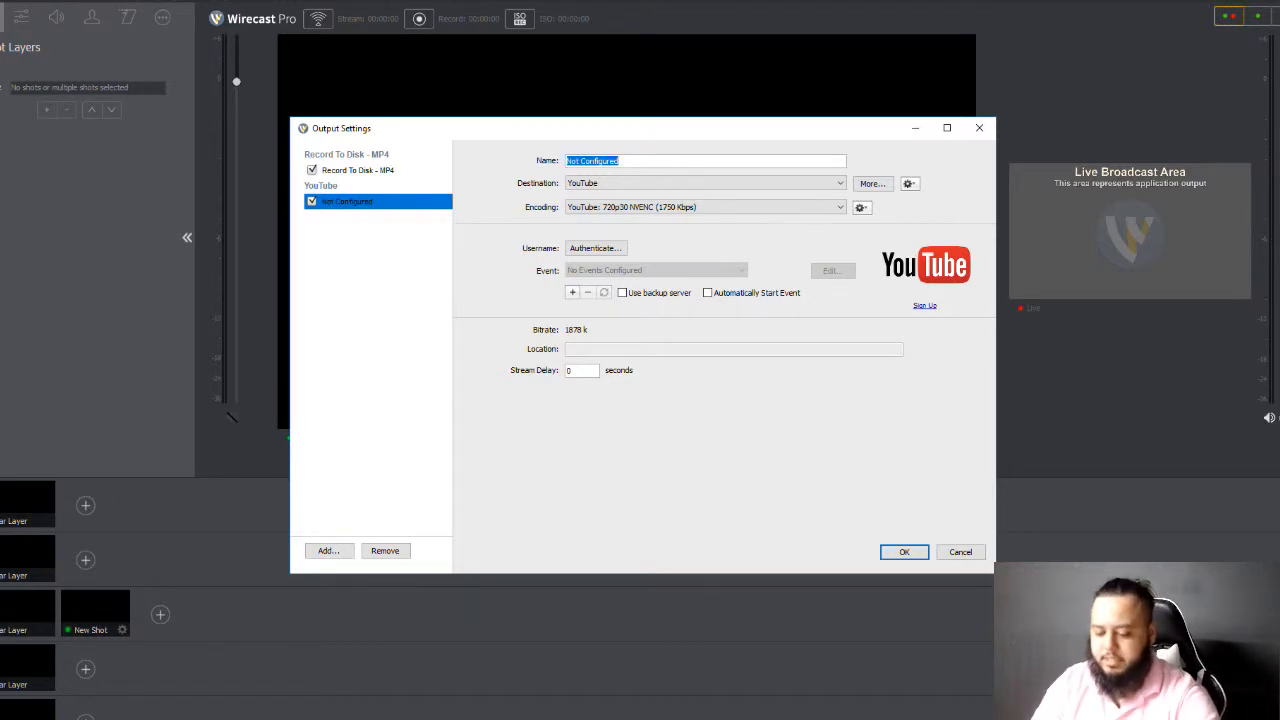
type("Youtube")
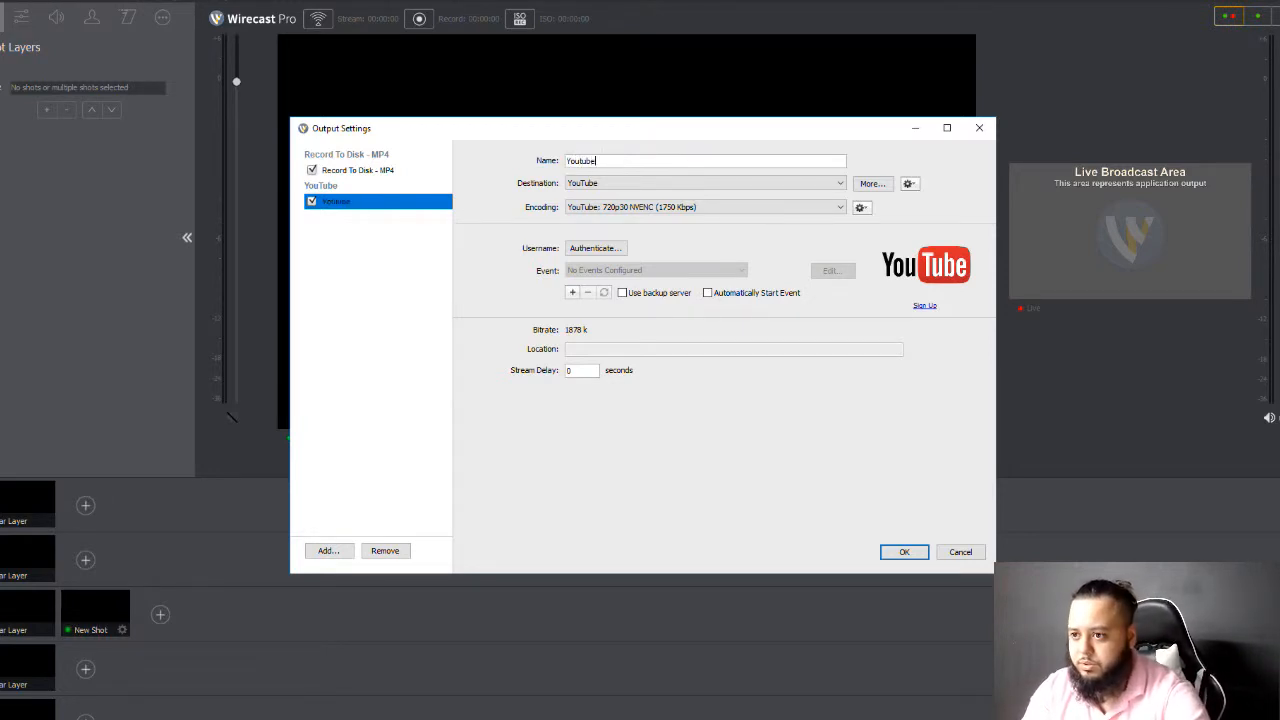
type(" Stream")
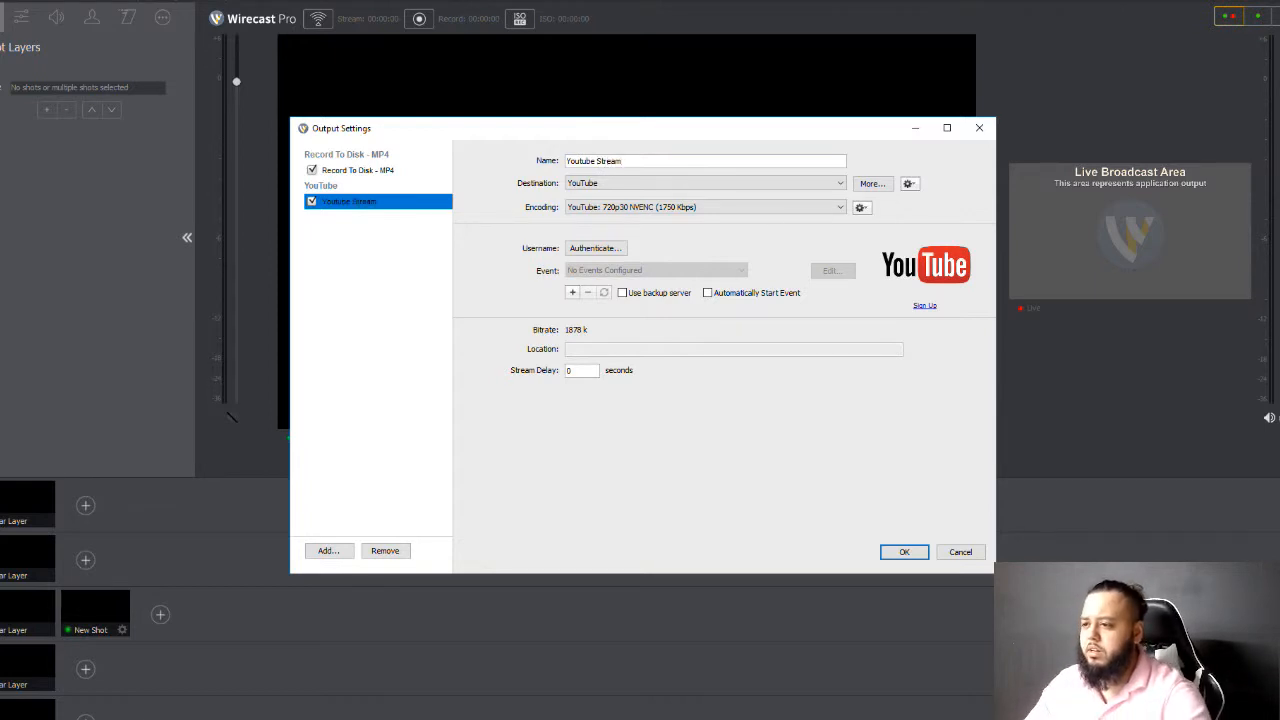
left_click(700, 207)
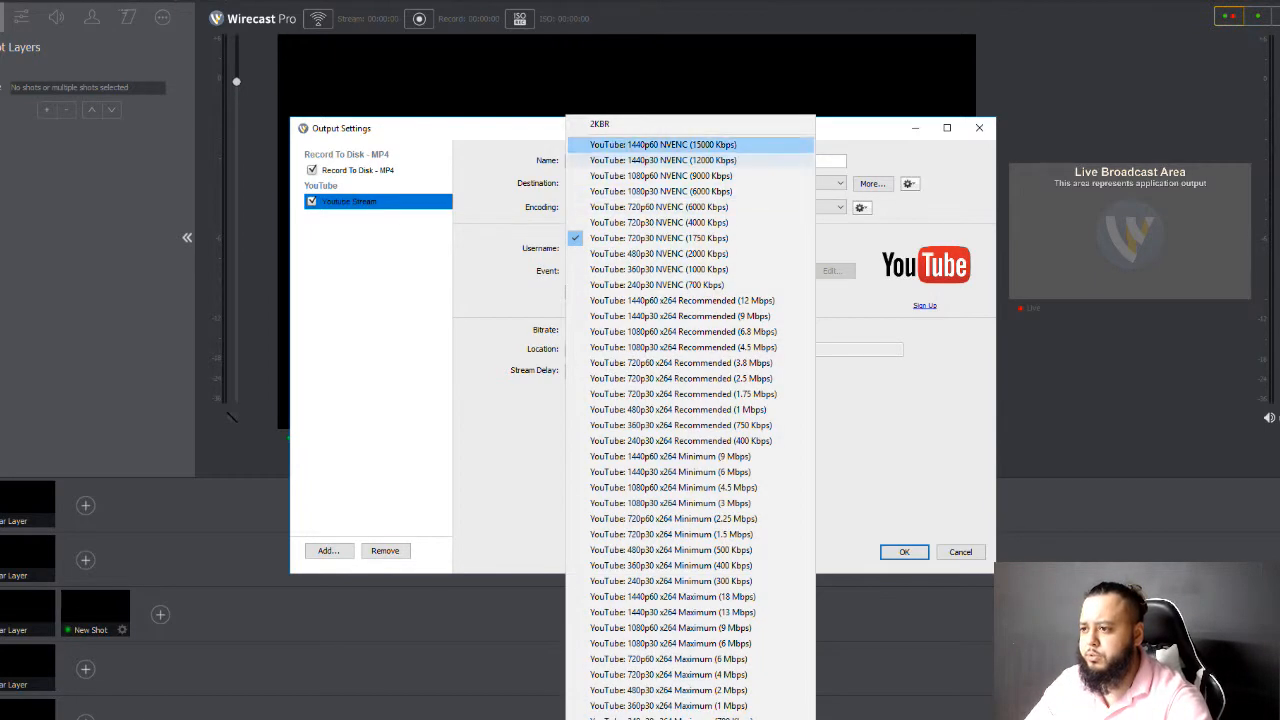
left_click(695, 144)
left_click(700, 207)
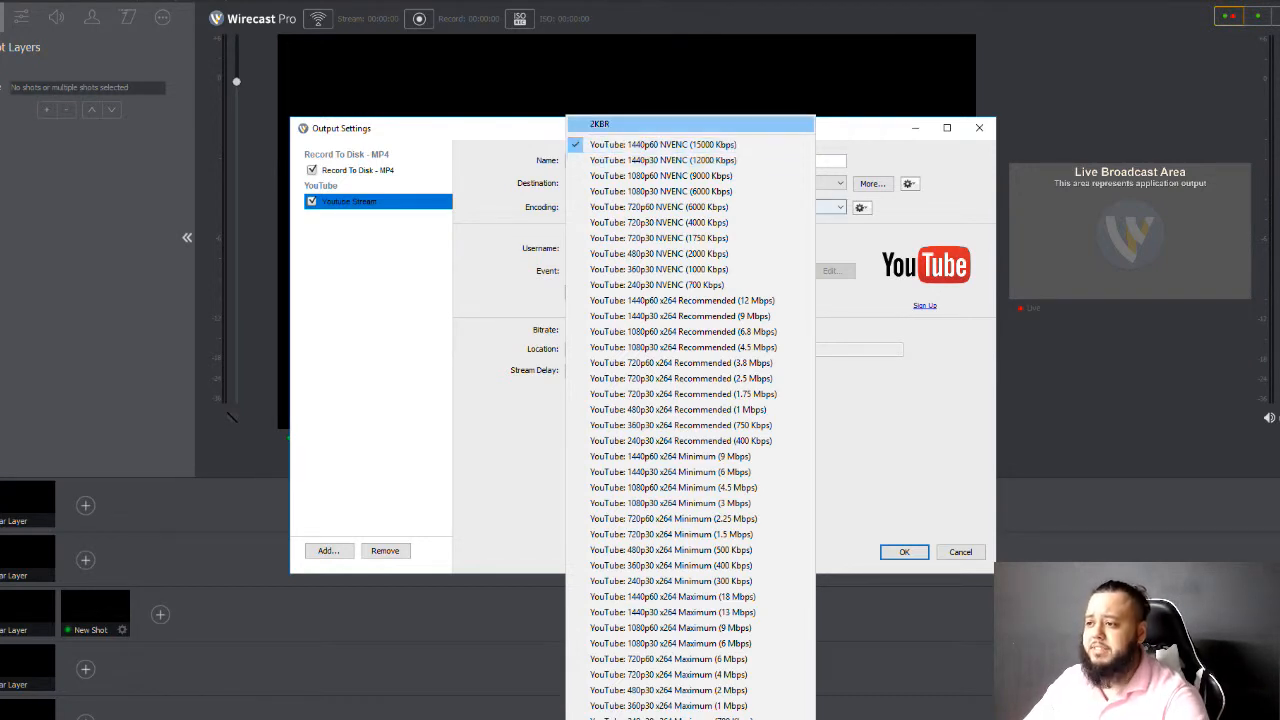
left_click(695, 145)
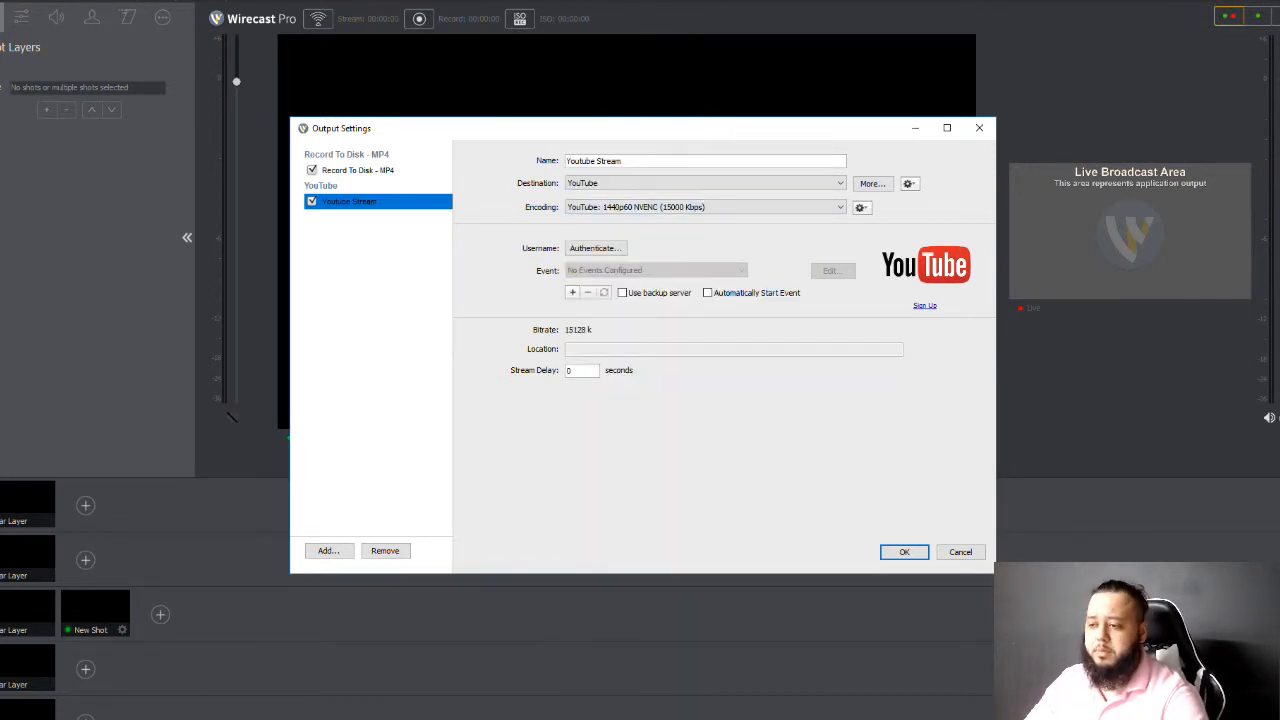
- Open the account authentication for the YouTube output, dismiss it, and close the output settings without saving
left_click(596, 248)
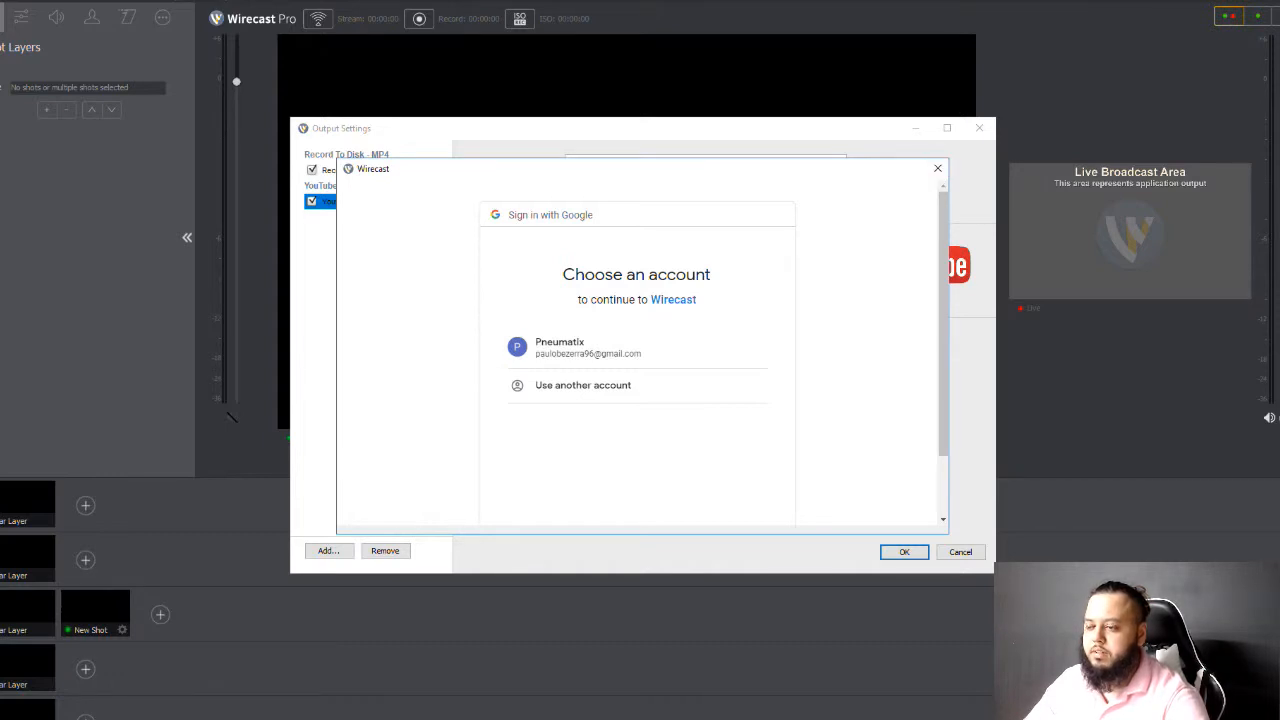
left_click(938, 168)
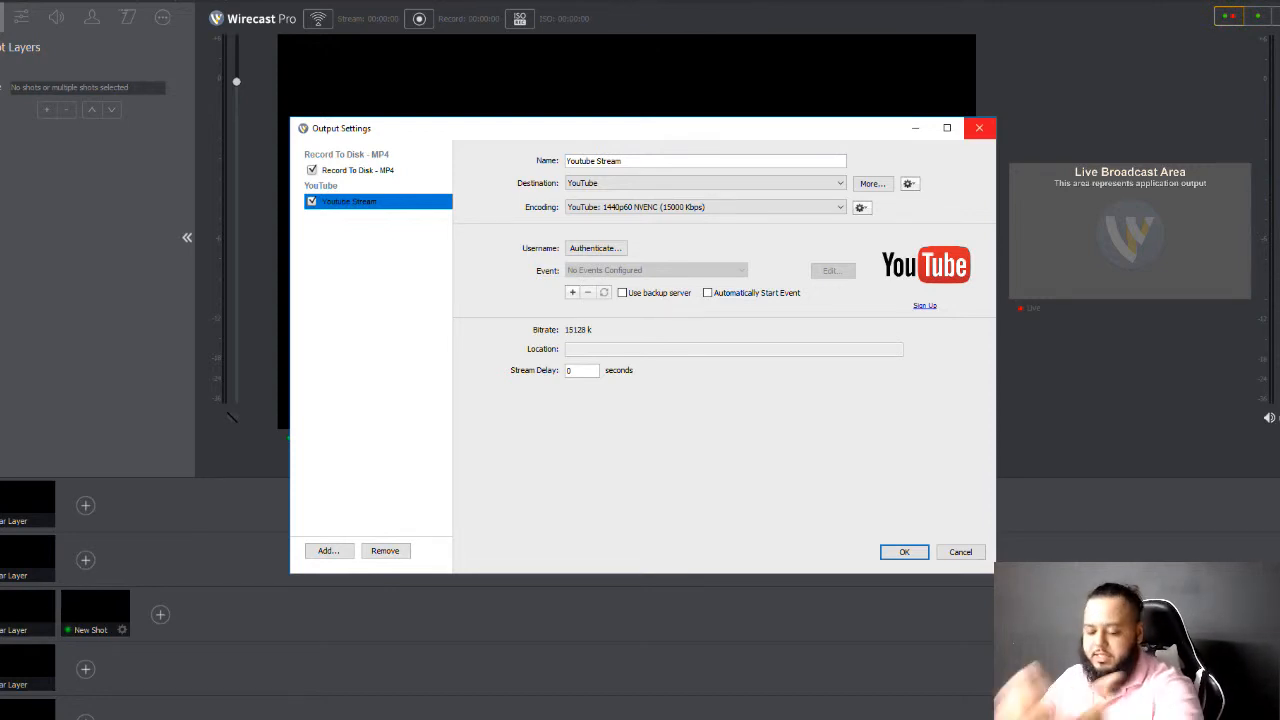
left_click(979, 128)
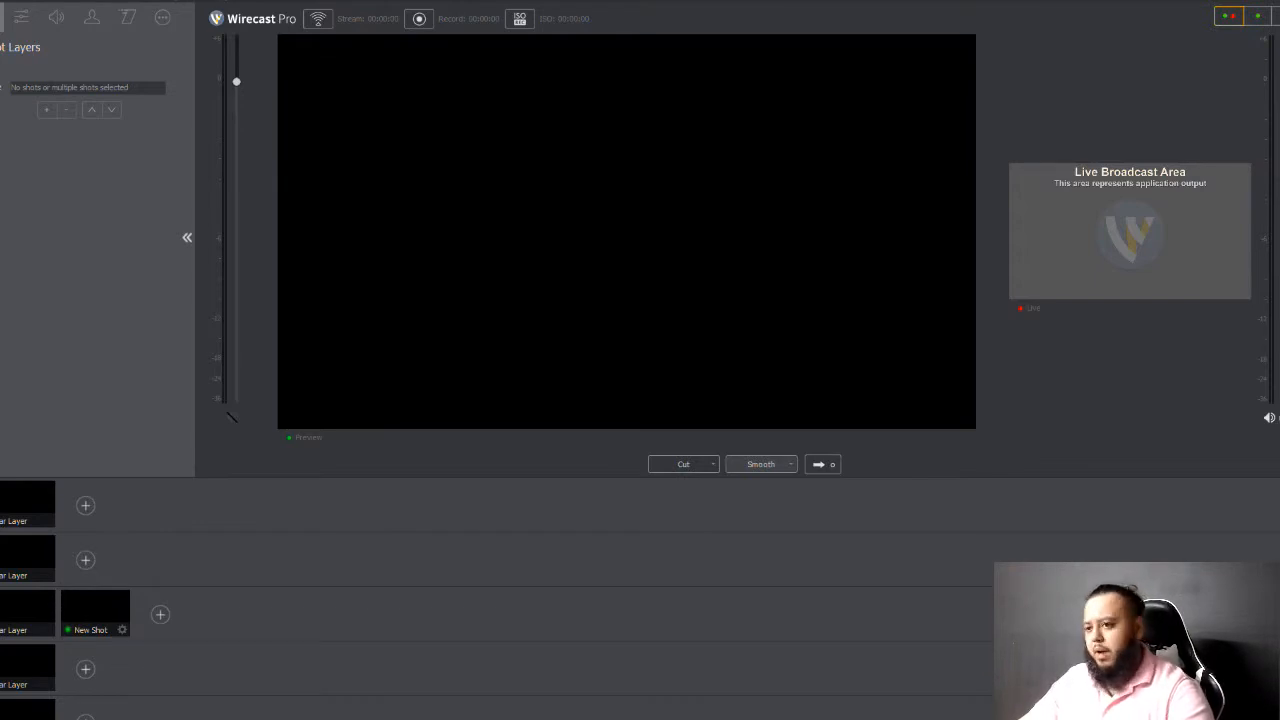
- Delete the blank New Shot from the third shot layer
left_click(95, 613)
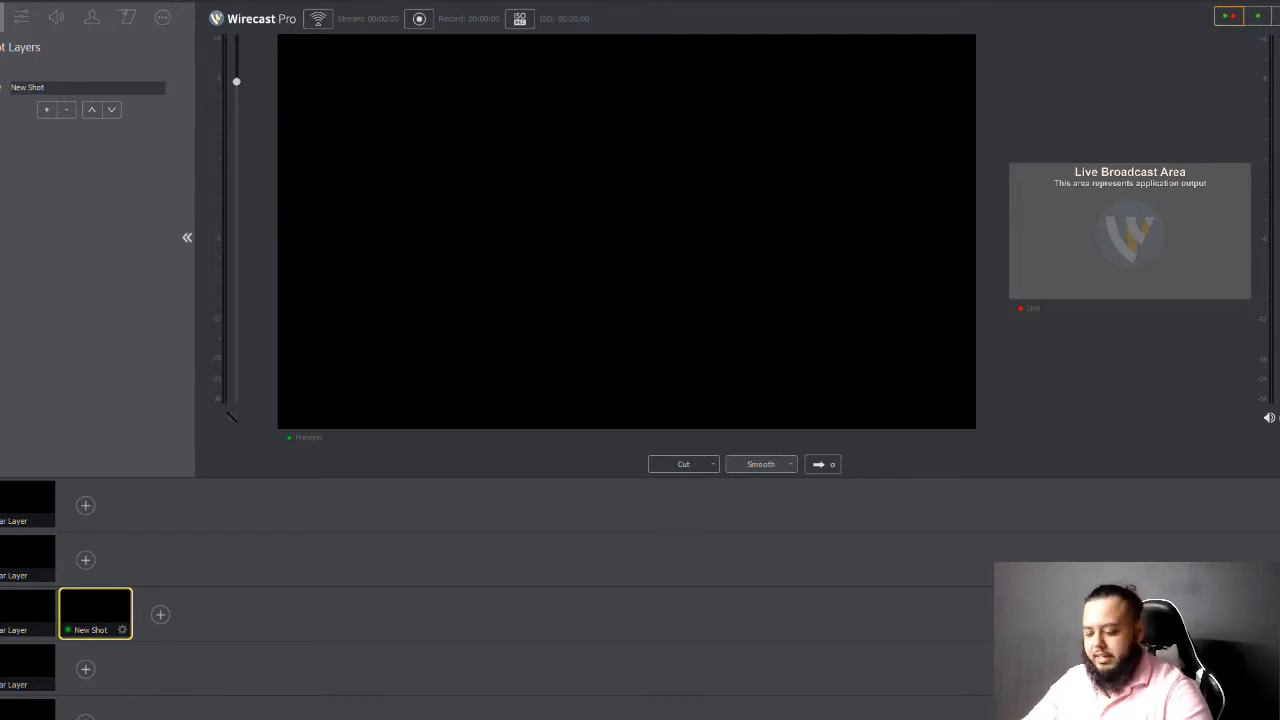
right_click(95, 620)
left_click(130, 609)
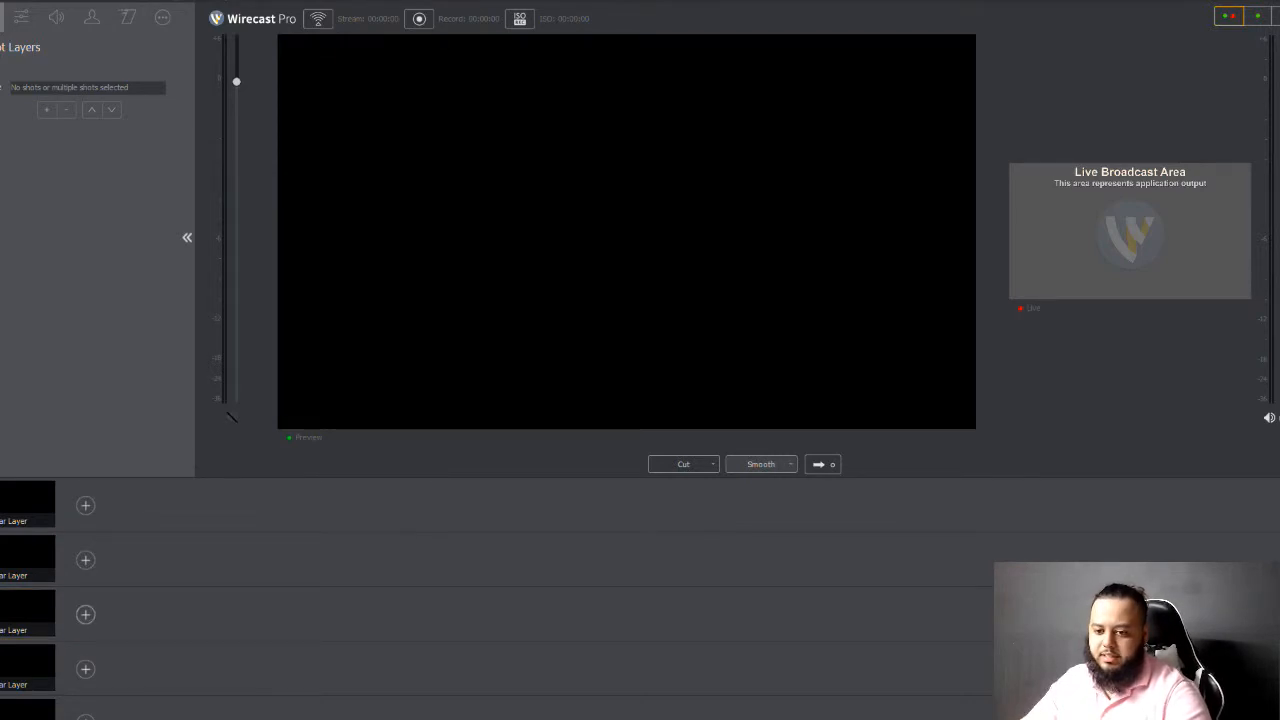
left_click(85, 614)
key("Escape")
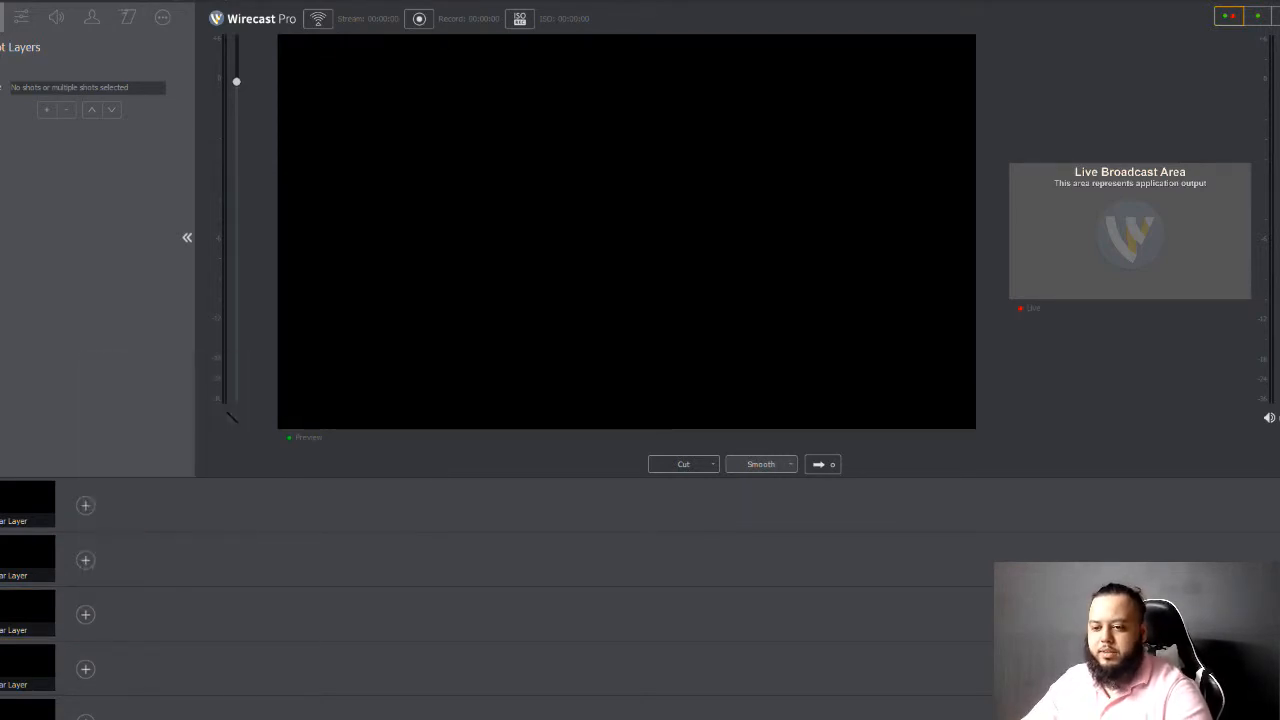
scroll(500, 600, "down", 1)
scroll(500, 600, "up", 1)
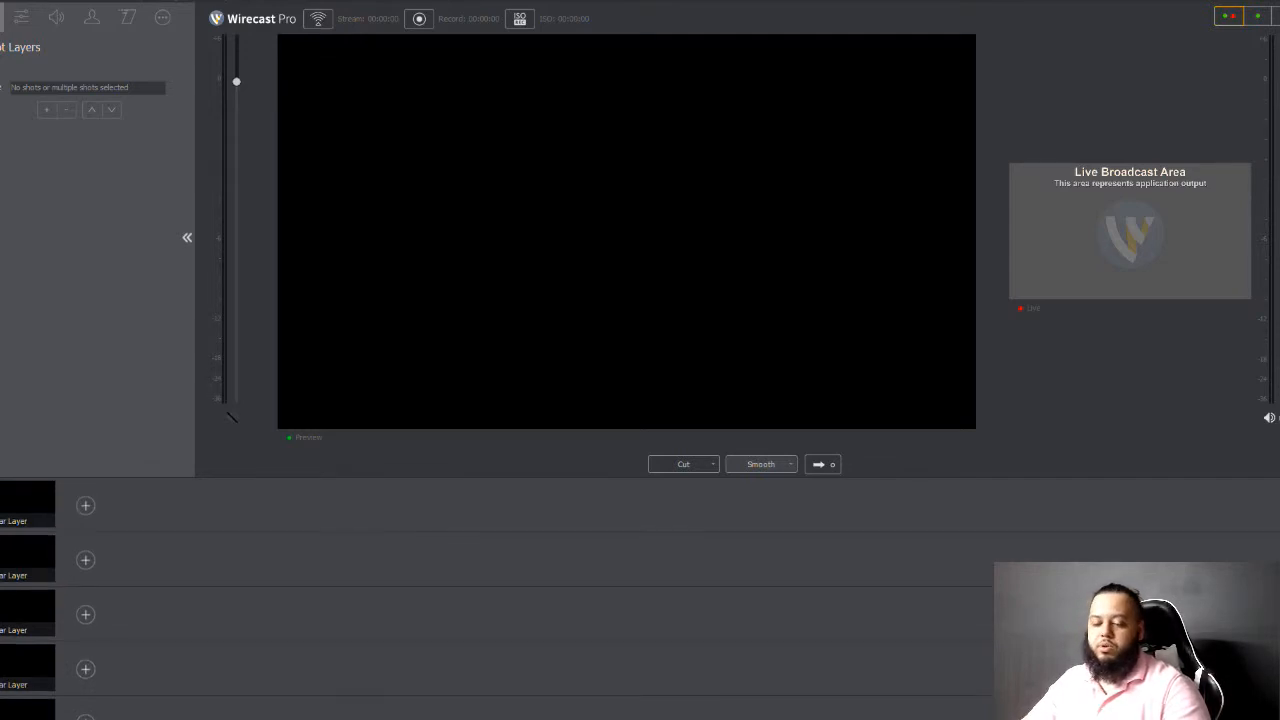
scroll(635, 598, "down", 1)
scroll(635, 598, "up", 1)
scroll(635, 598, "down", 1)
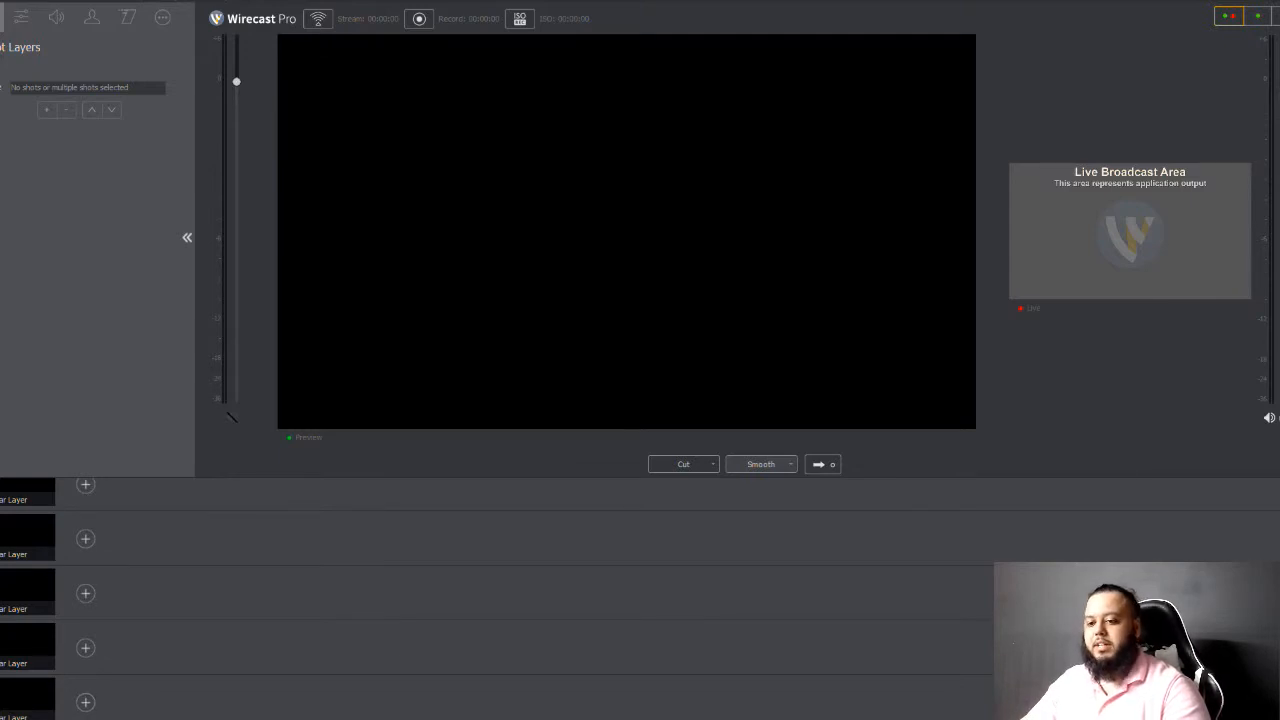
scroll(500, 600, "up", 1)
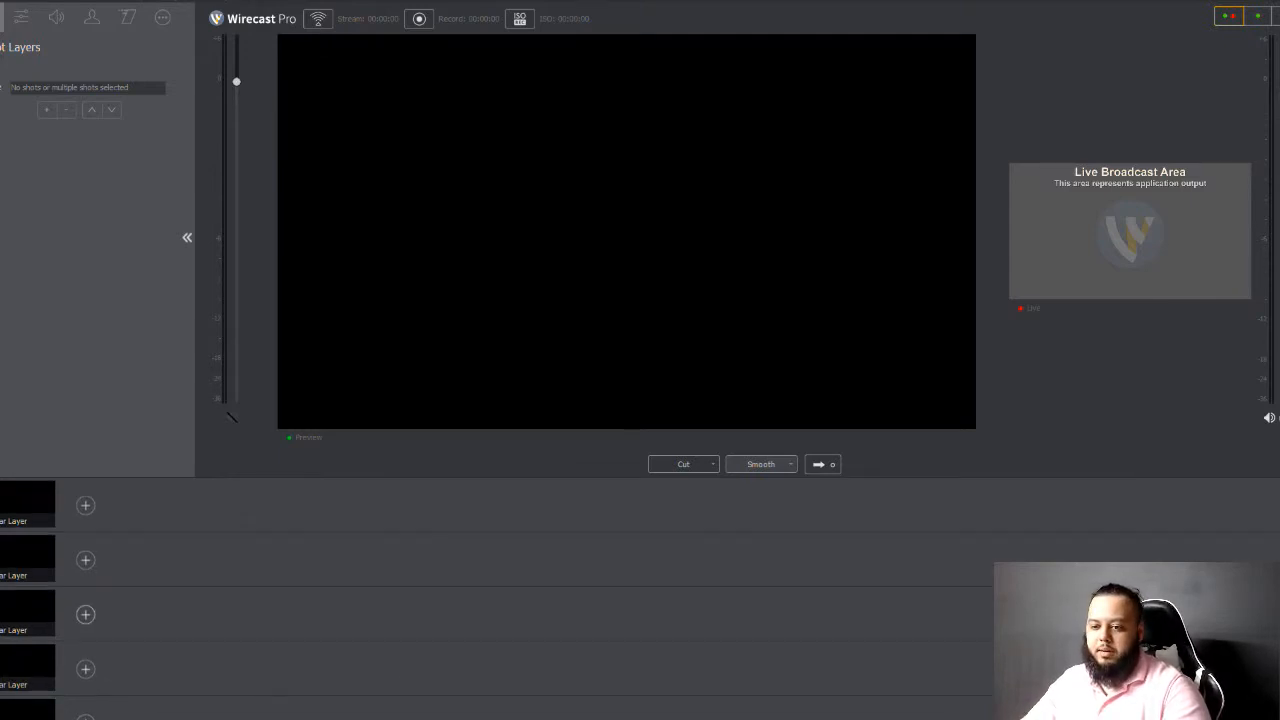
- Add a Monitor screen capture to the third layer at 30 fps with the cursor shown, keeping the default source name
left_click(85, 614)
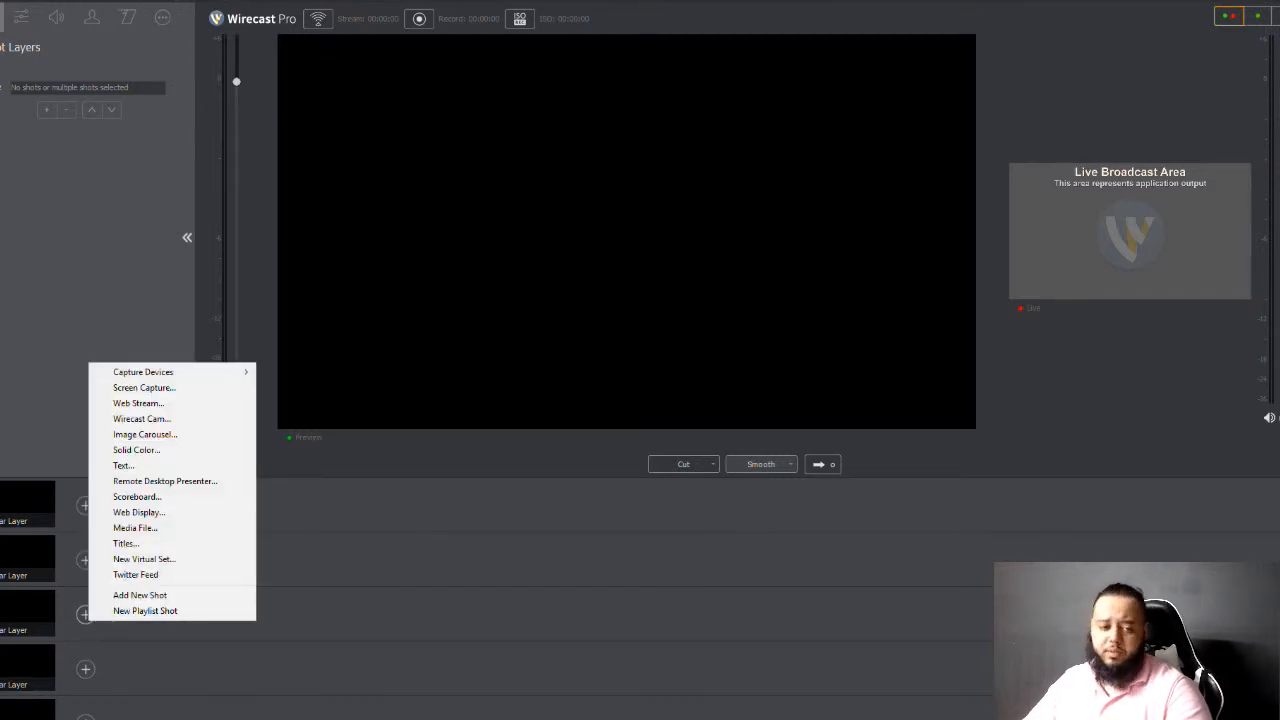
mouse_move(150, 372)
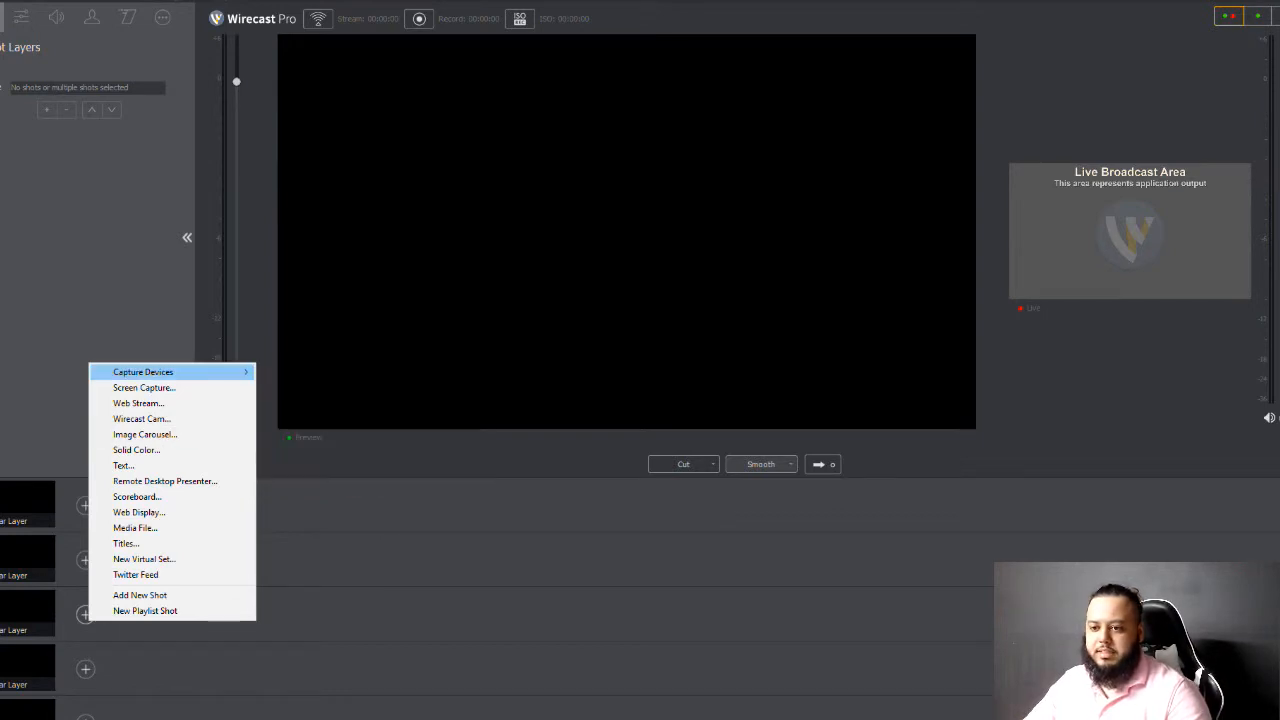
left_click(144, 387)
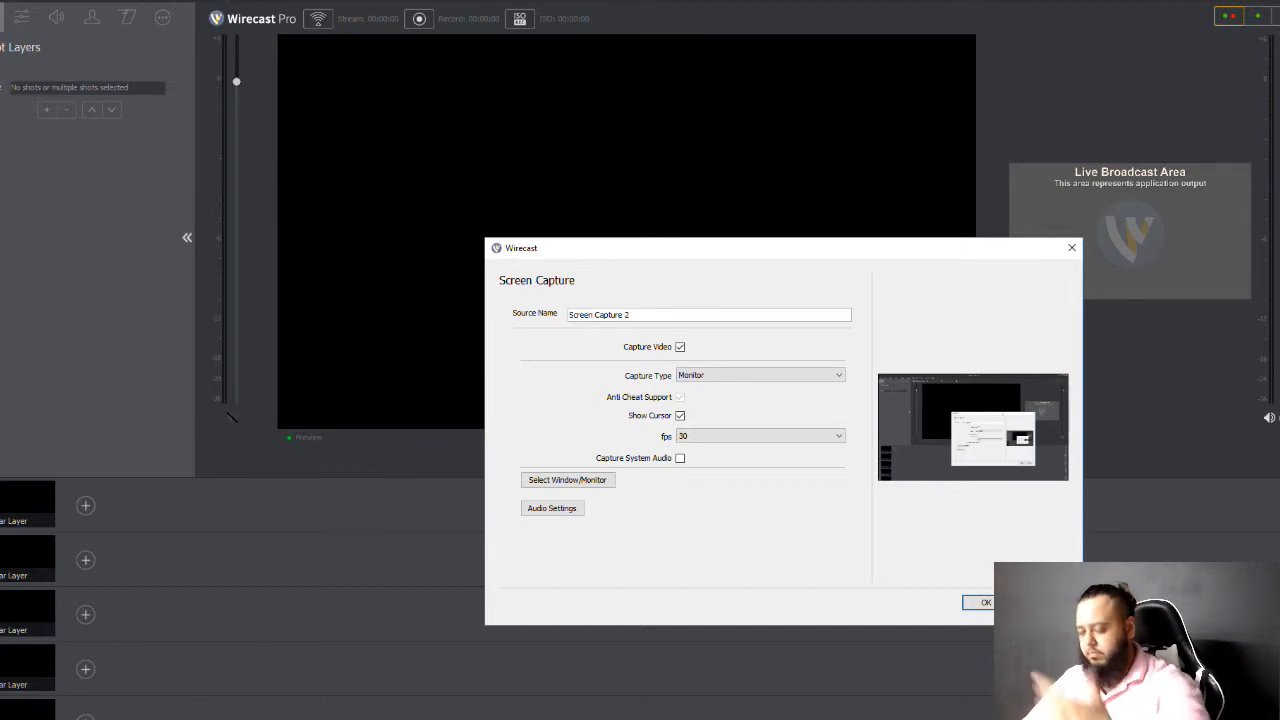
left_click_drag(842, 253, 804, 161)
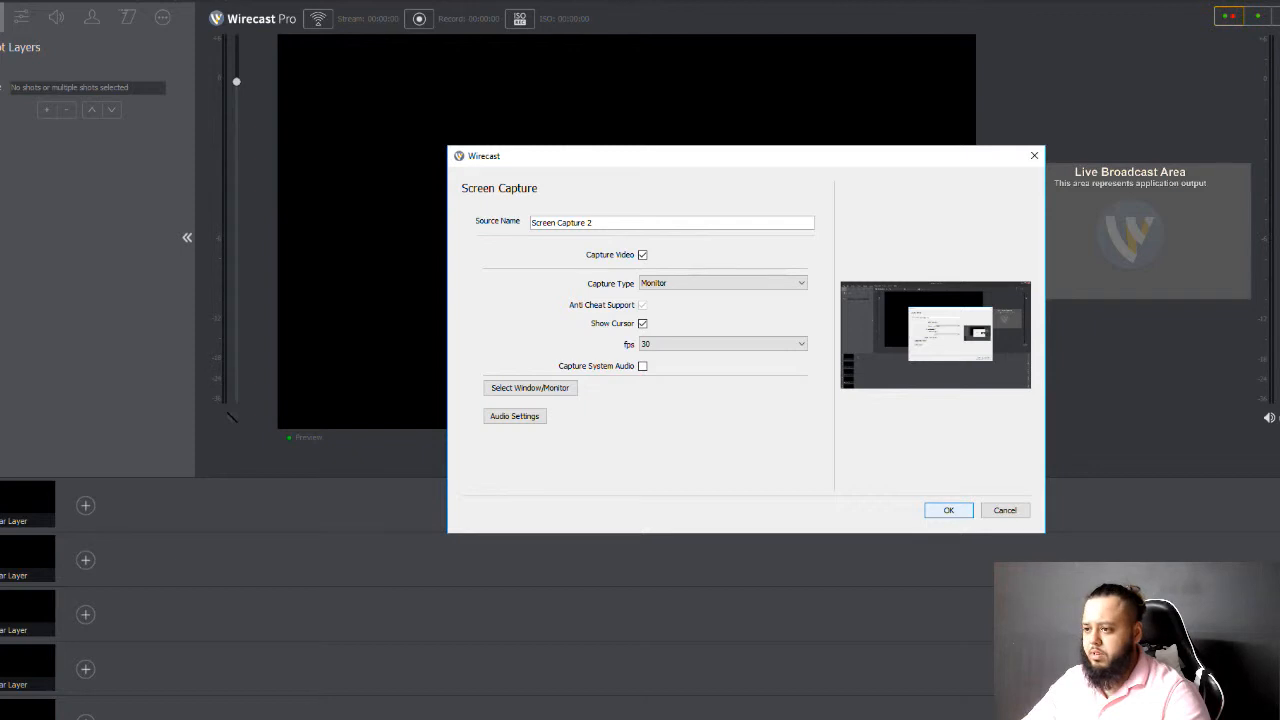
left_click_drag(596, 223, 530, 223)
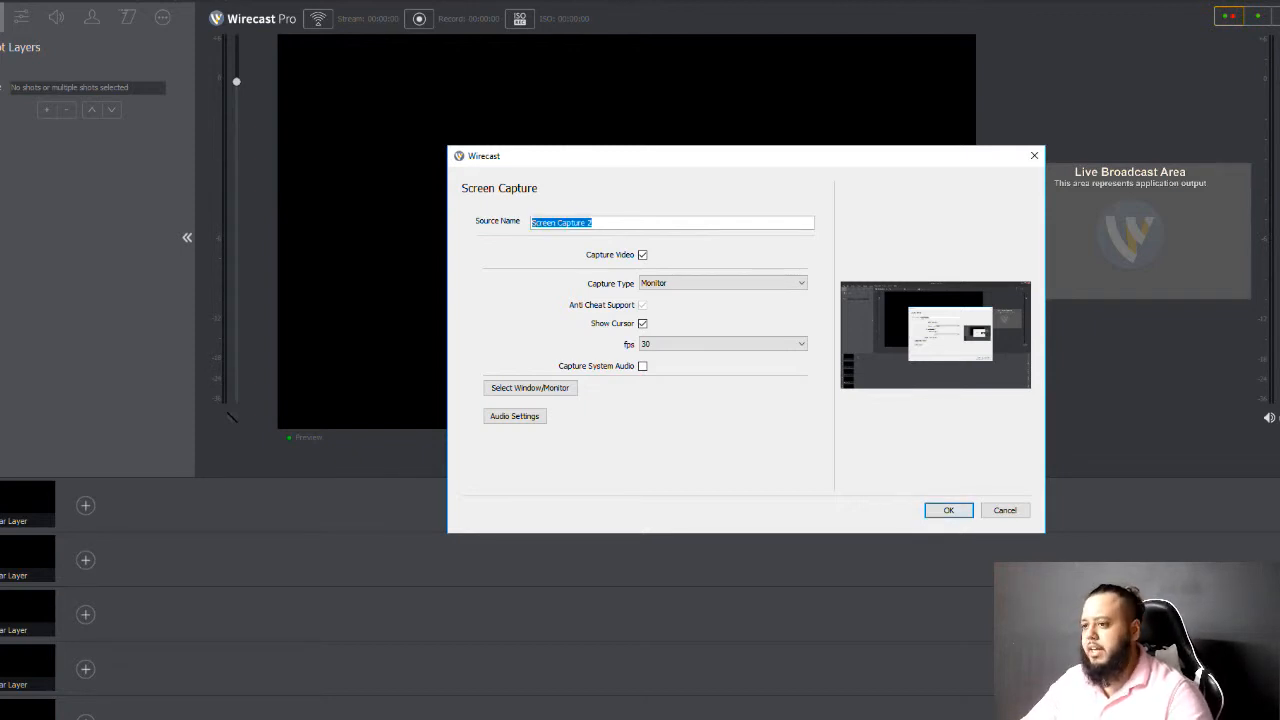
key("Return")
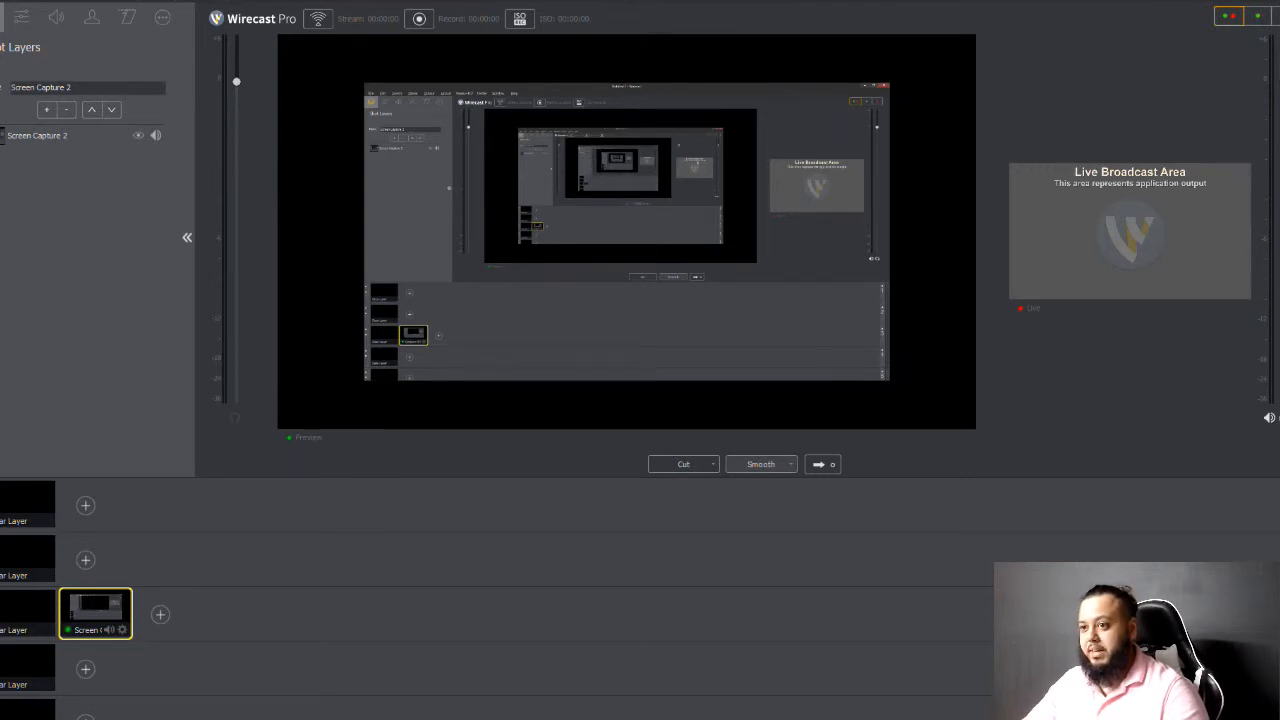
- Try shrinking the screen capture source to 30%, and scale it up to 133% so it fills the preview
left_click(50, 135)
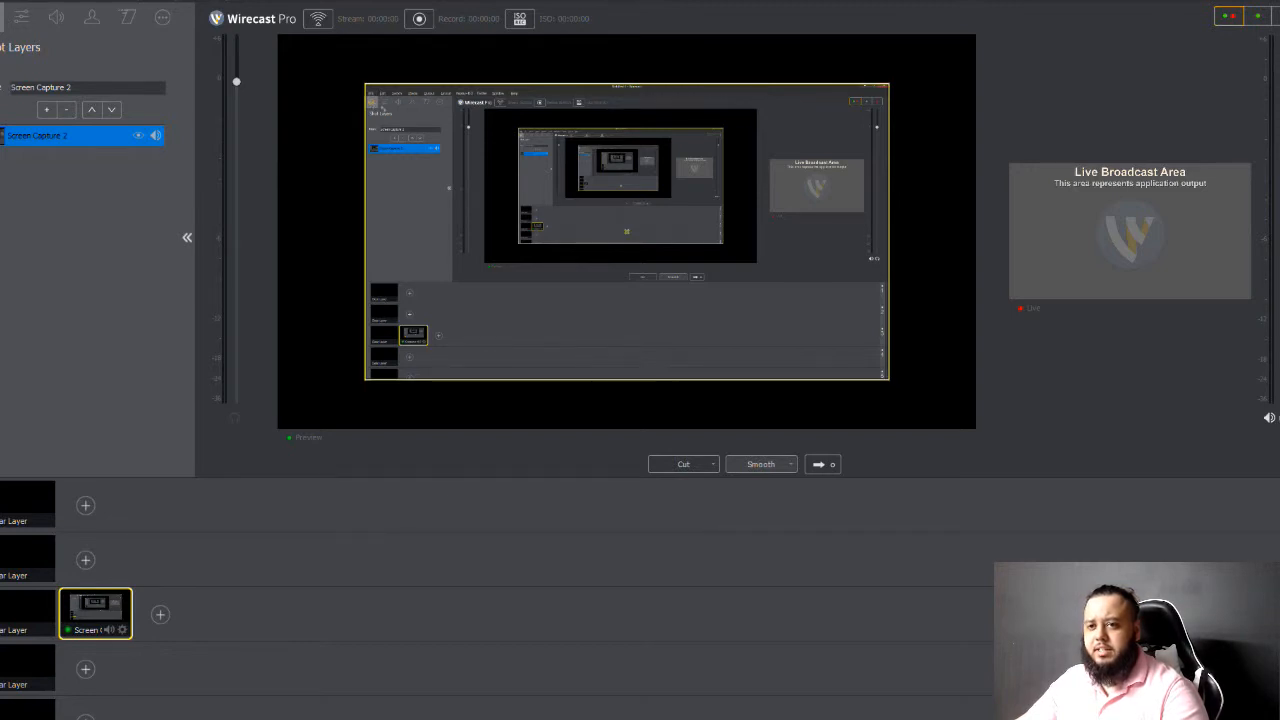
left_click(22, 18)
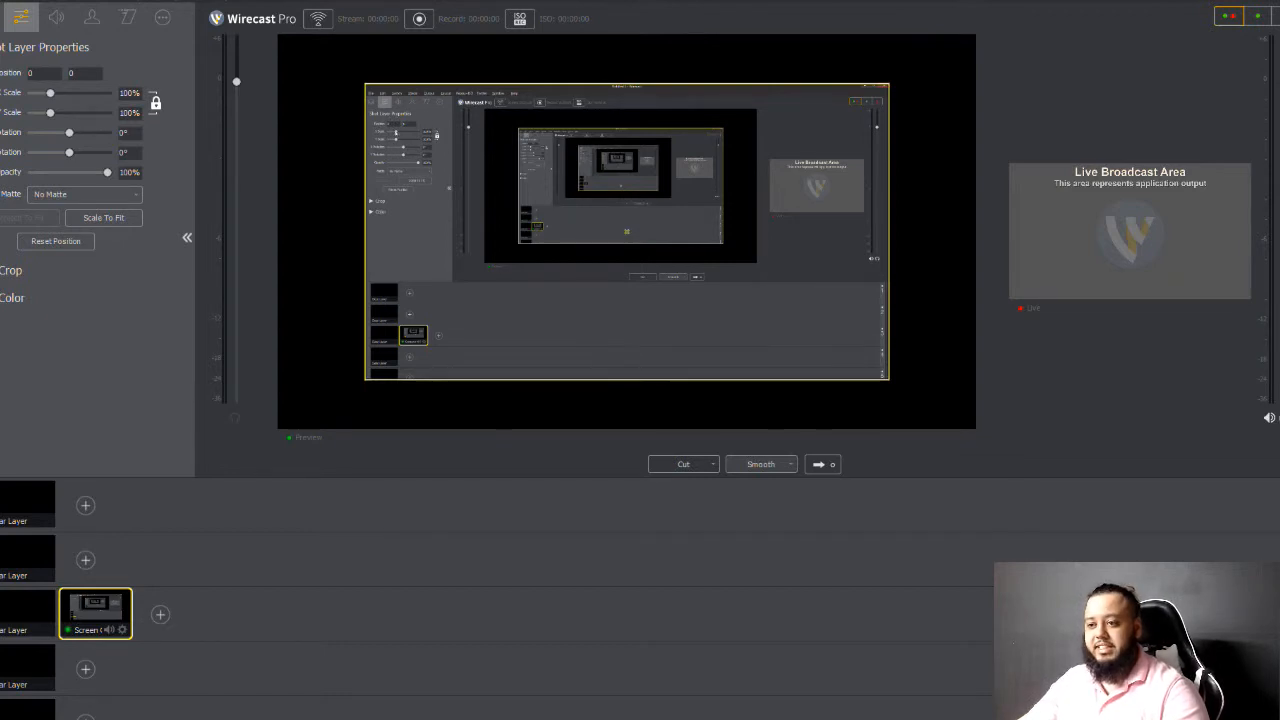
left_click_drag(50, 93, 37, 93)
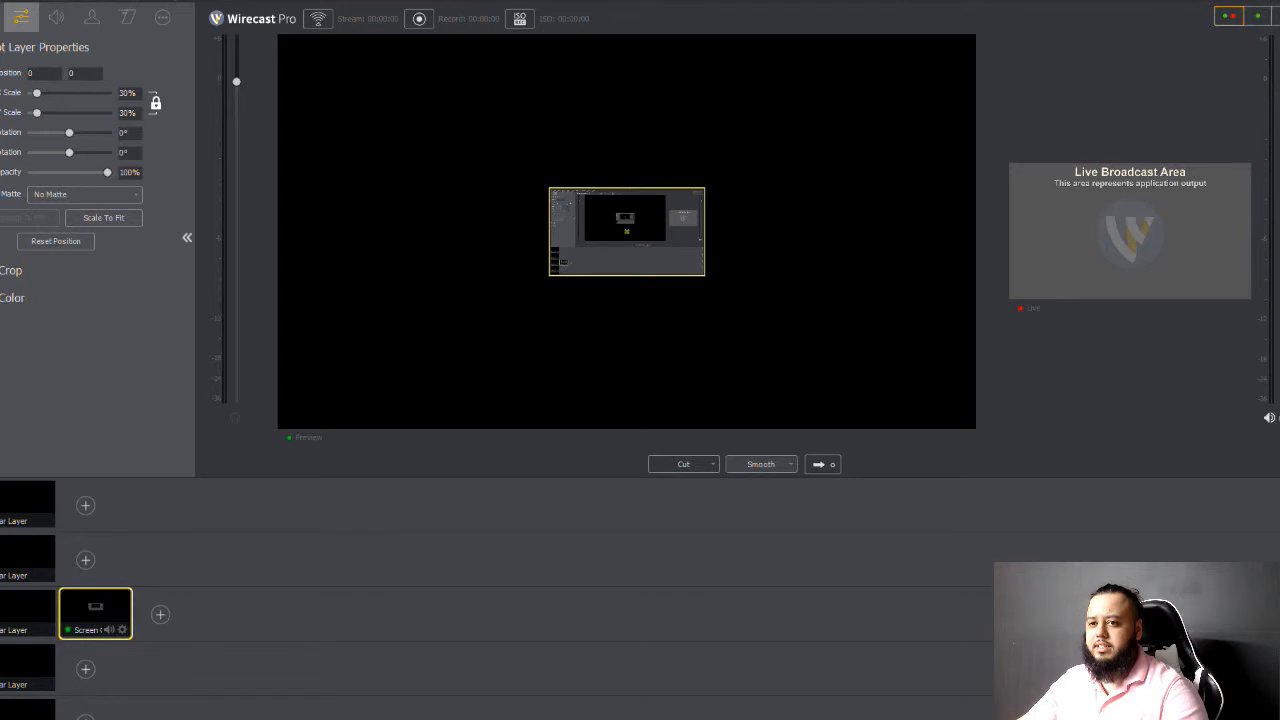
left_click_drag(37, 93, 56, 93)
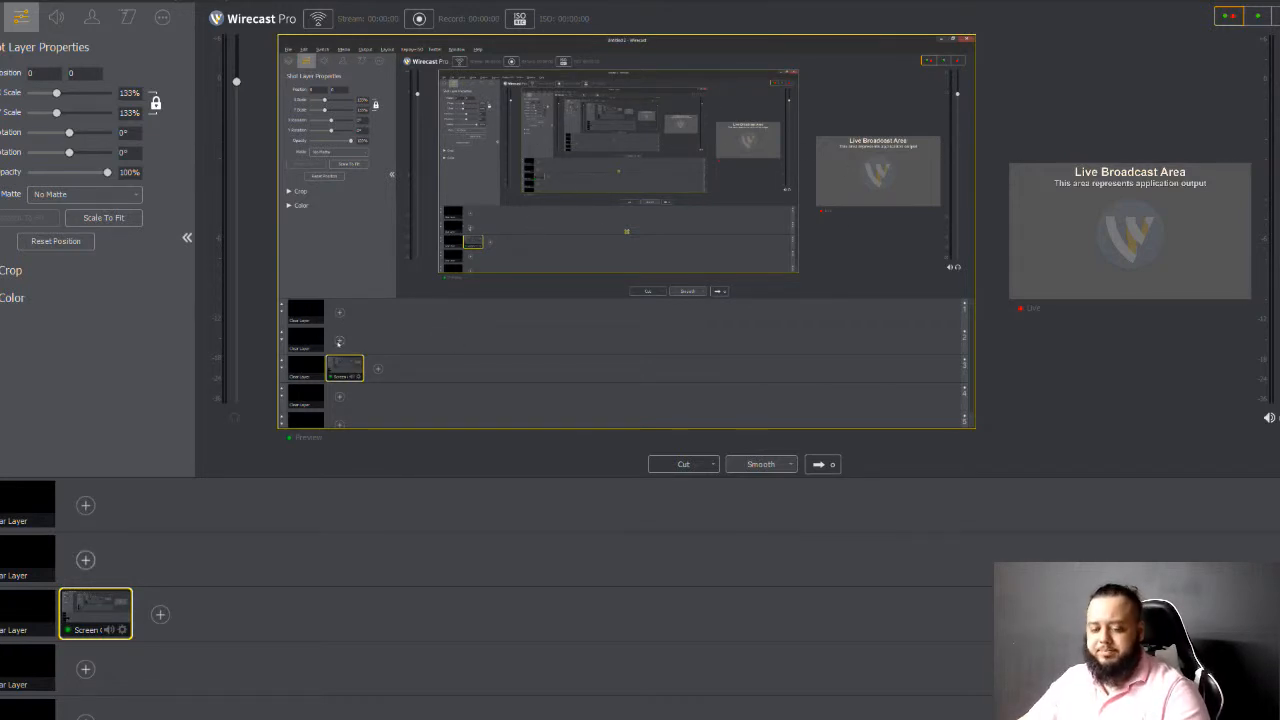
- Add the Logitech HD Pro Webcam C920 capture device as a shot on the second layer
left_click(85, 560)
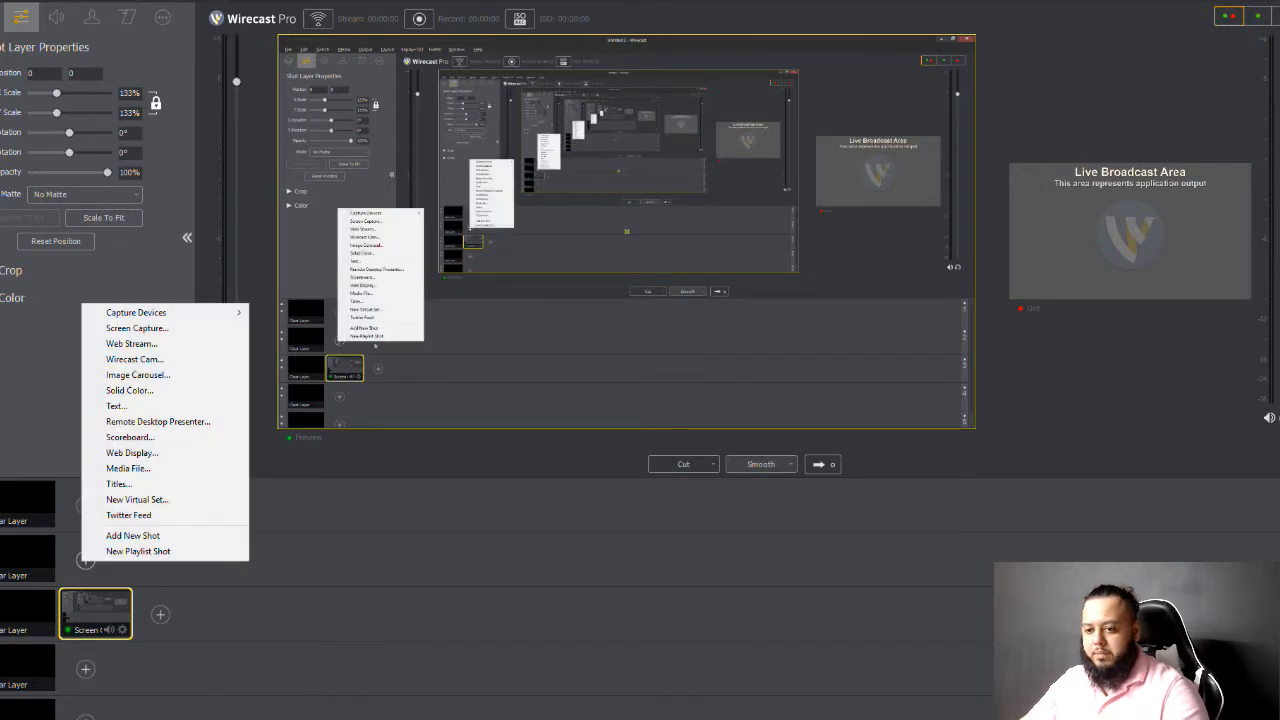
mouse_move(160, 312)
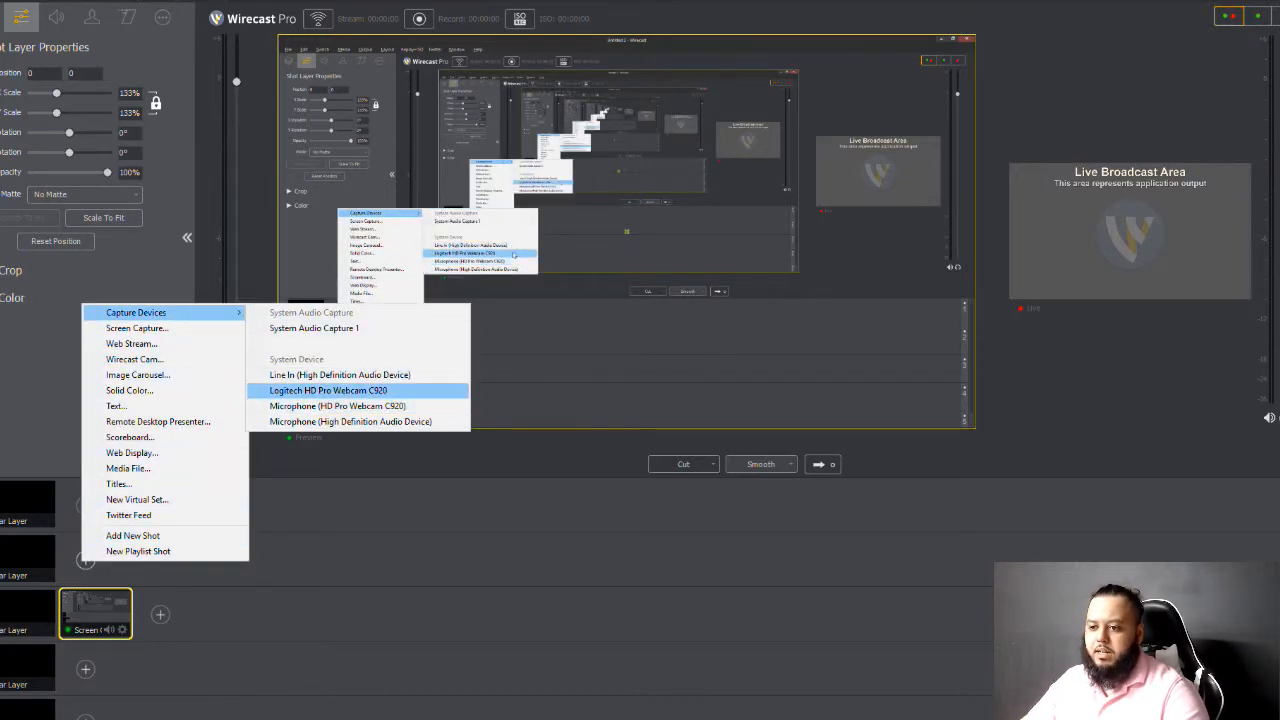
left_click(430, 391)
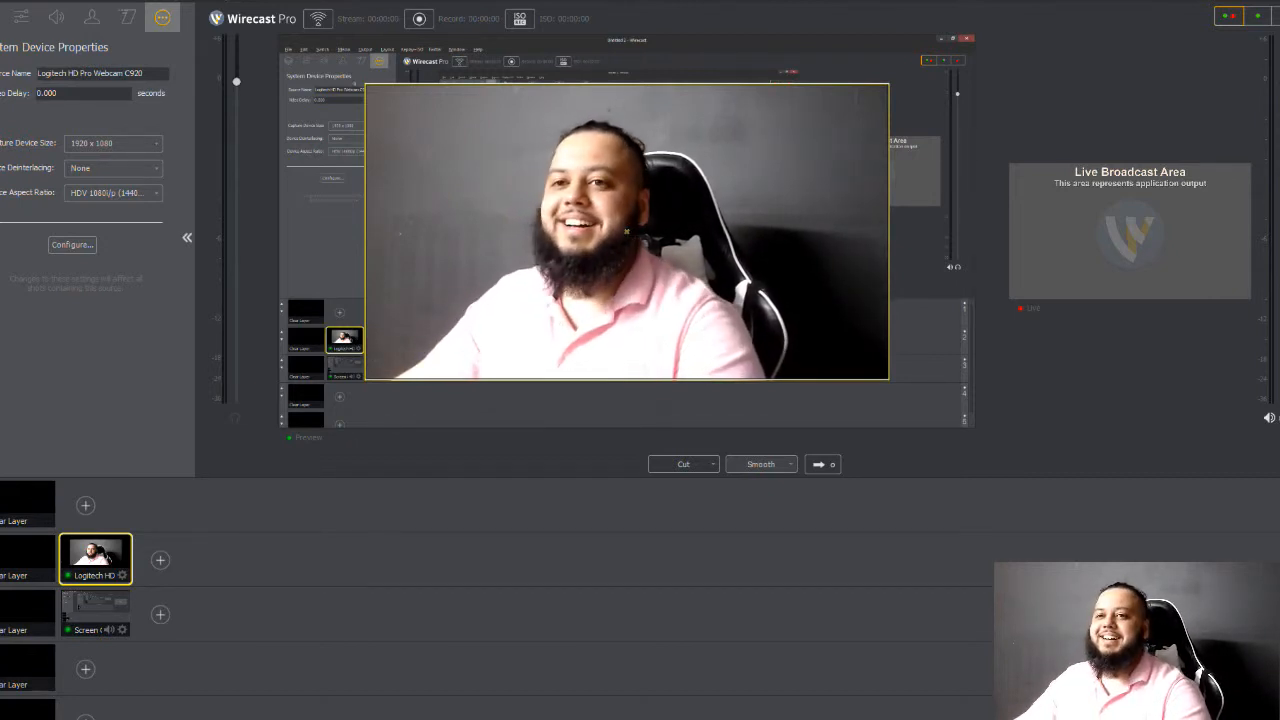
- Scale the webcam source to 37% and move it to the preview's left side at about -899, -67
left_click(23, 19)
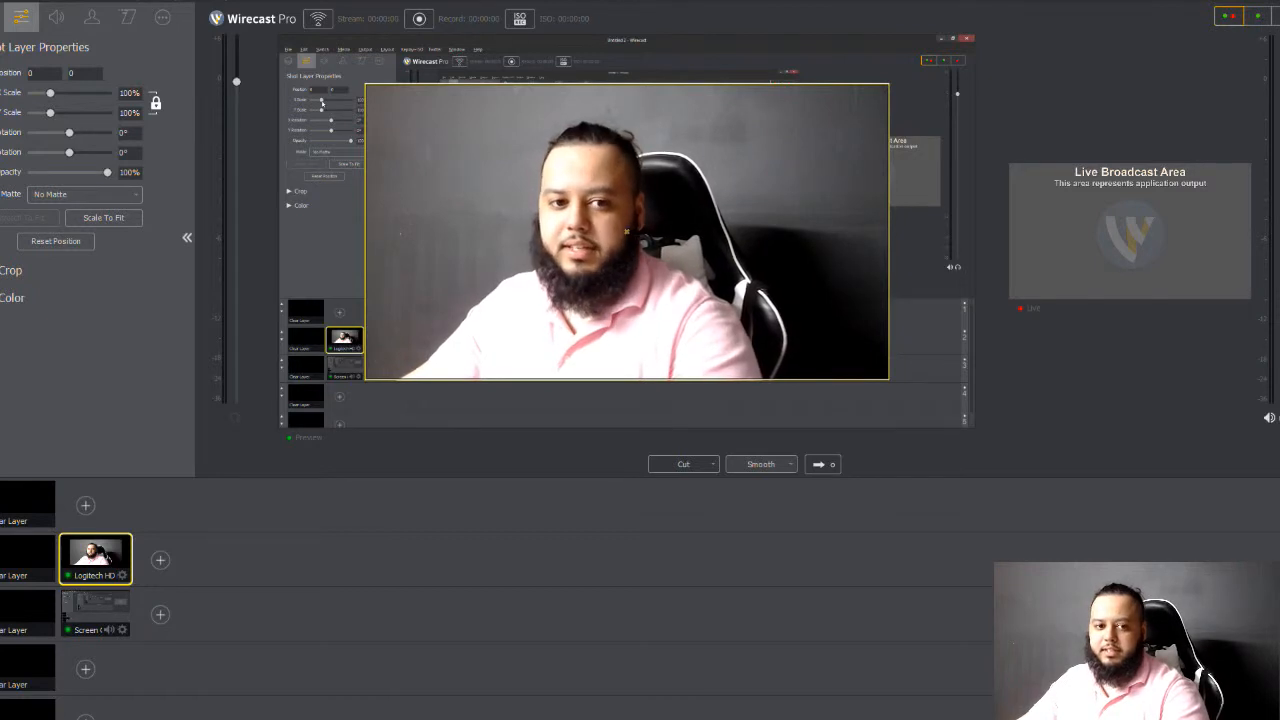
left_click_drag(50, 93, 38, 93)
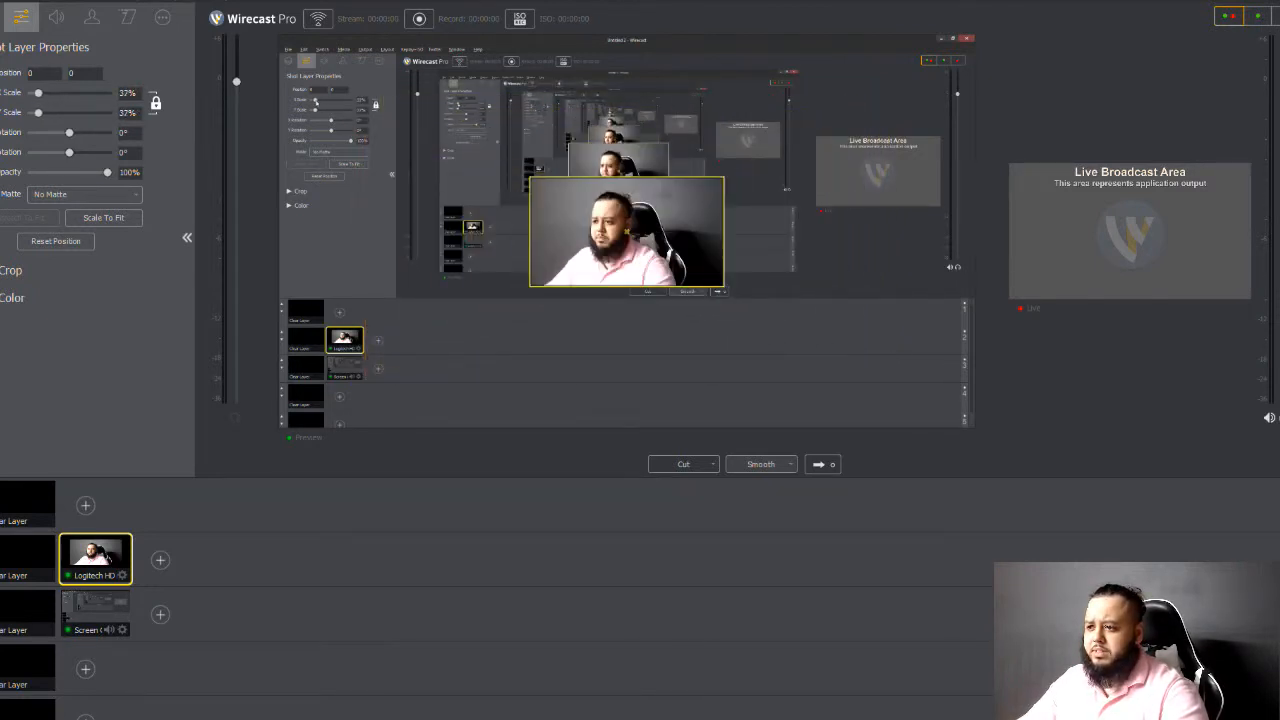
left_click_drag(637, 229, 447, 244)
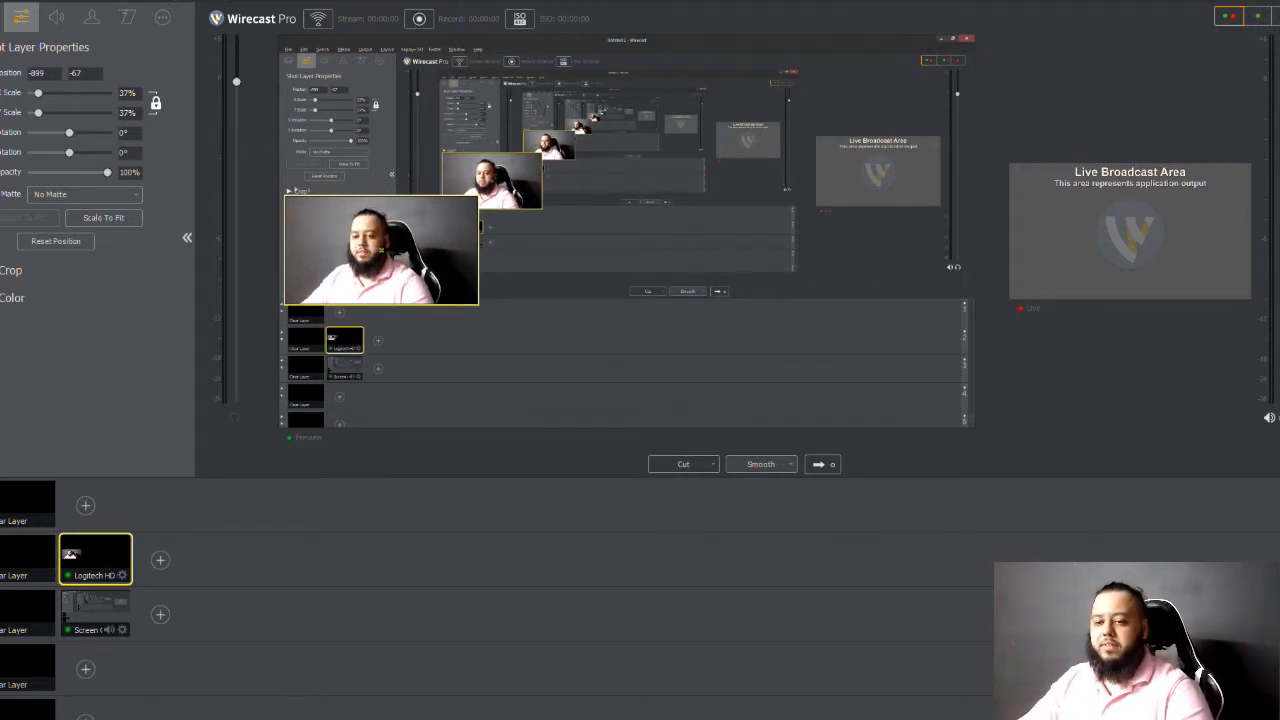
- Look over the webcam source's crop settings and collapse them again
left_click(2, 271)
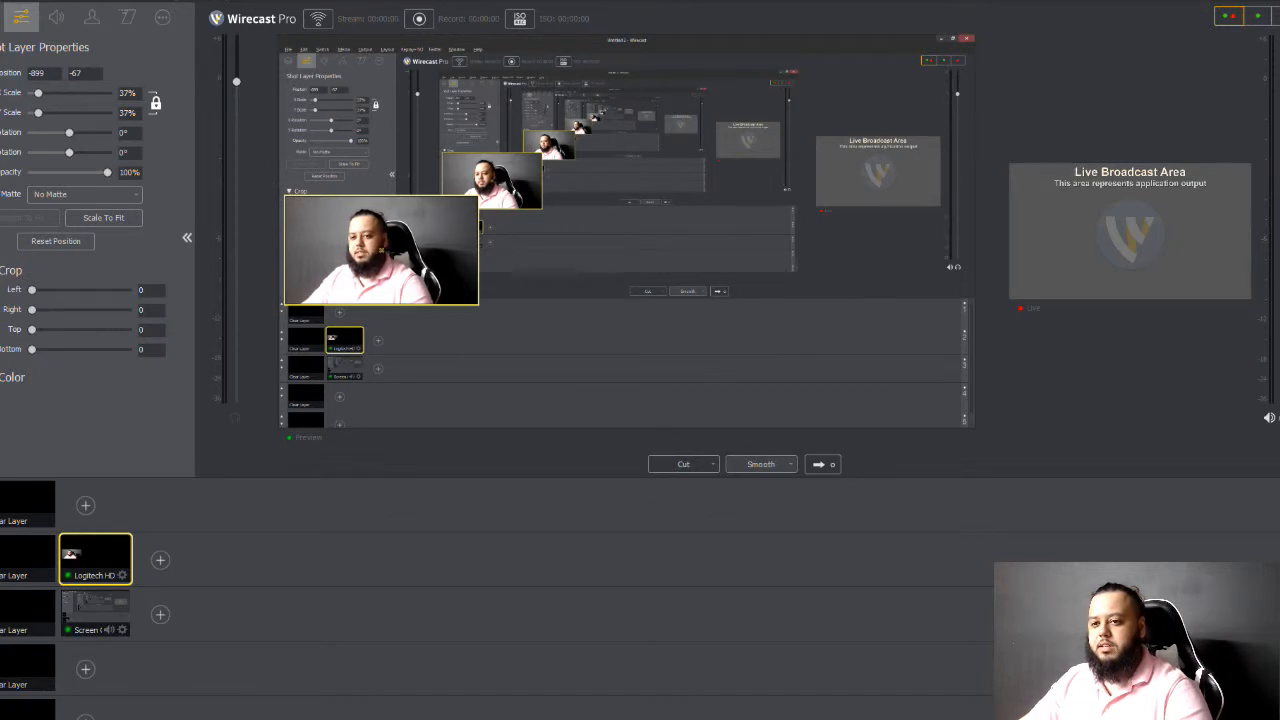
mouse_move(32, 290)
left_mouse_down()
mouse_move(44, 290)
mouse_move(32, 290)
left_mouse_up()
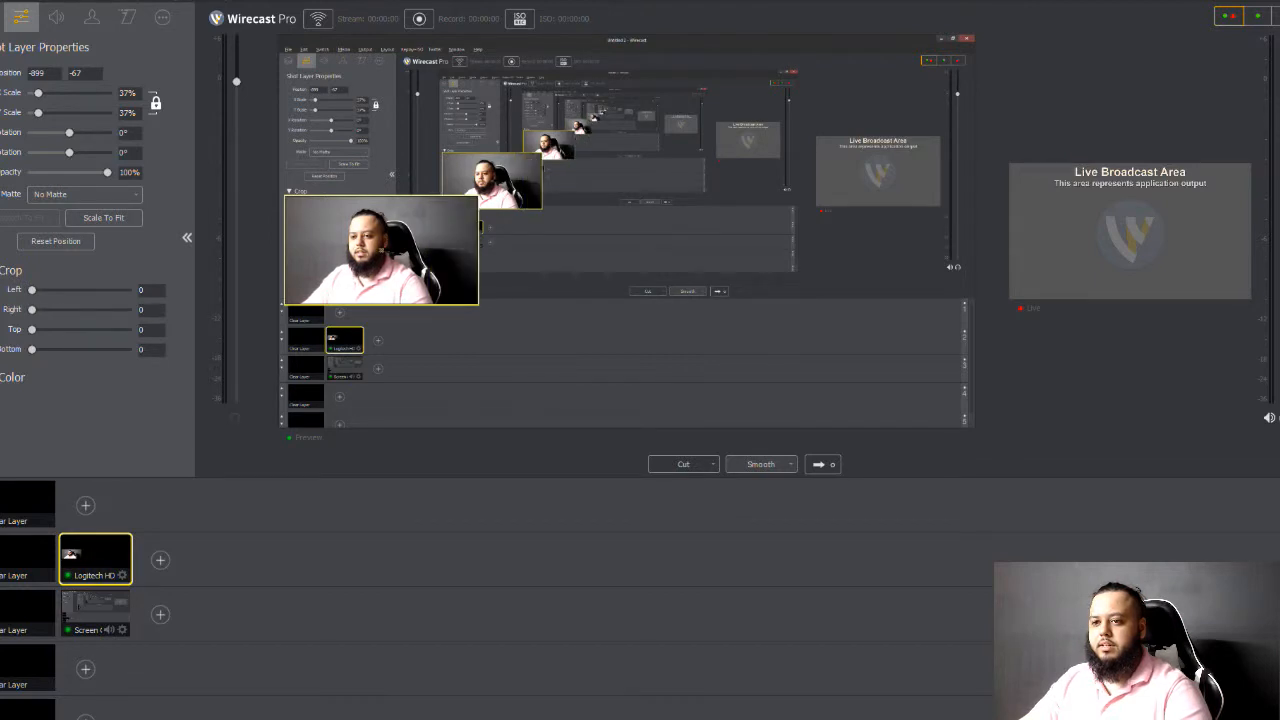
left_click(4, 270)
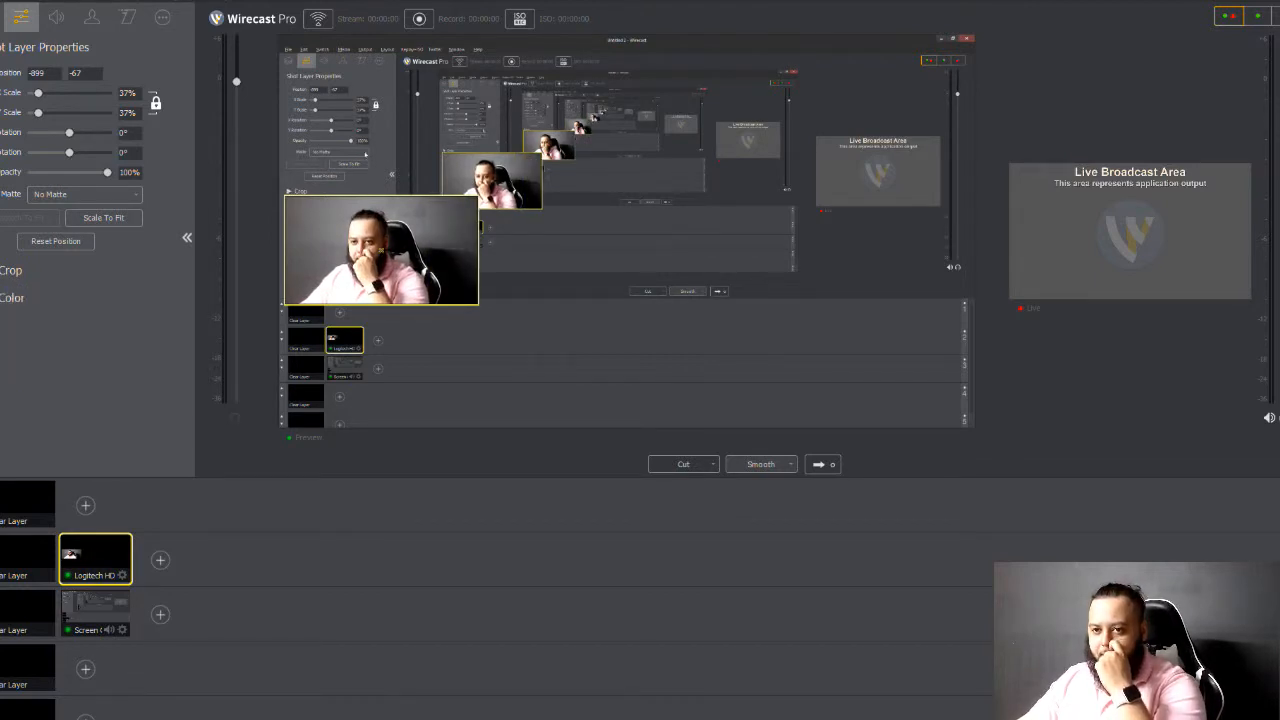
- Try the Rough, Rounded, Cloud and Heart mattes on the webcam source, and restore No Matte
left_click(136, 194)
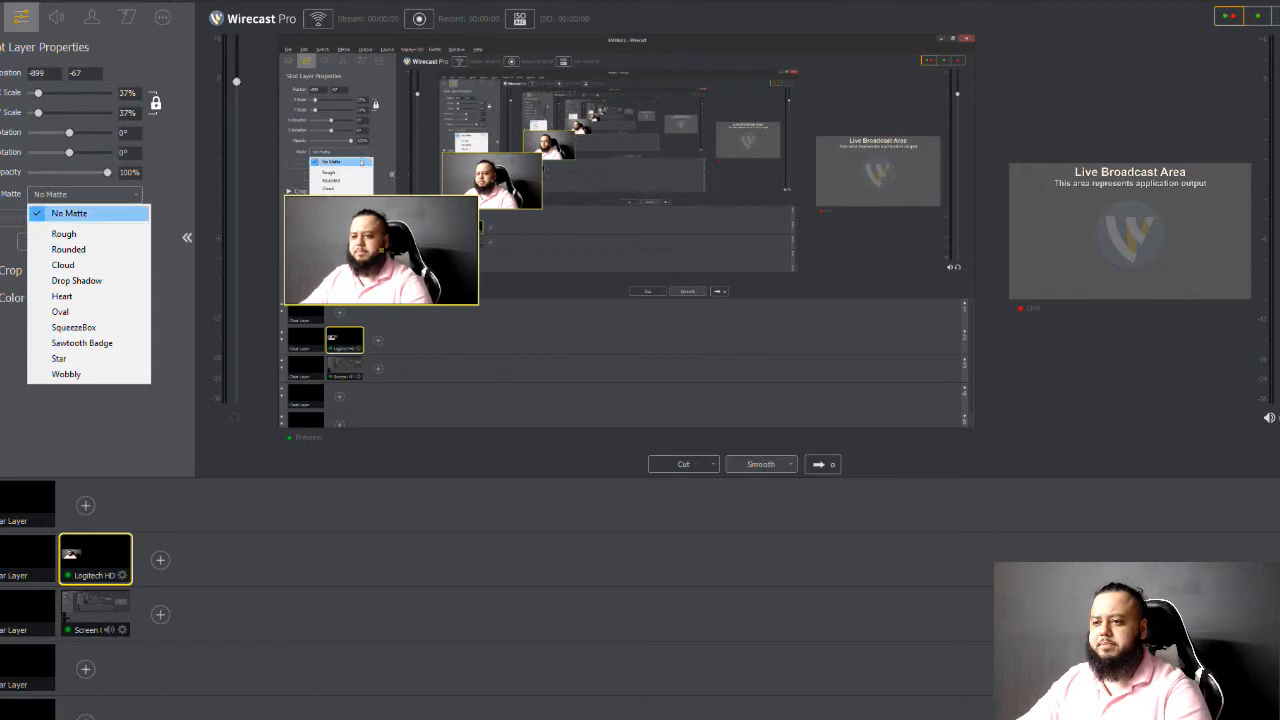
left_click(100, 233)
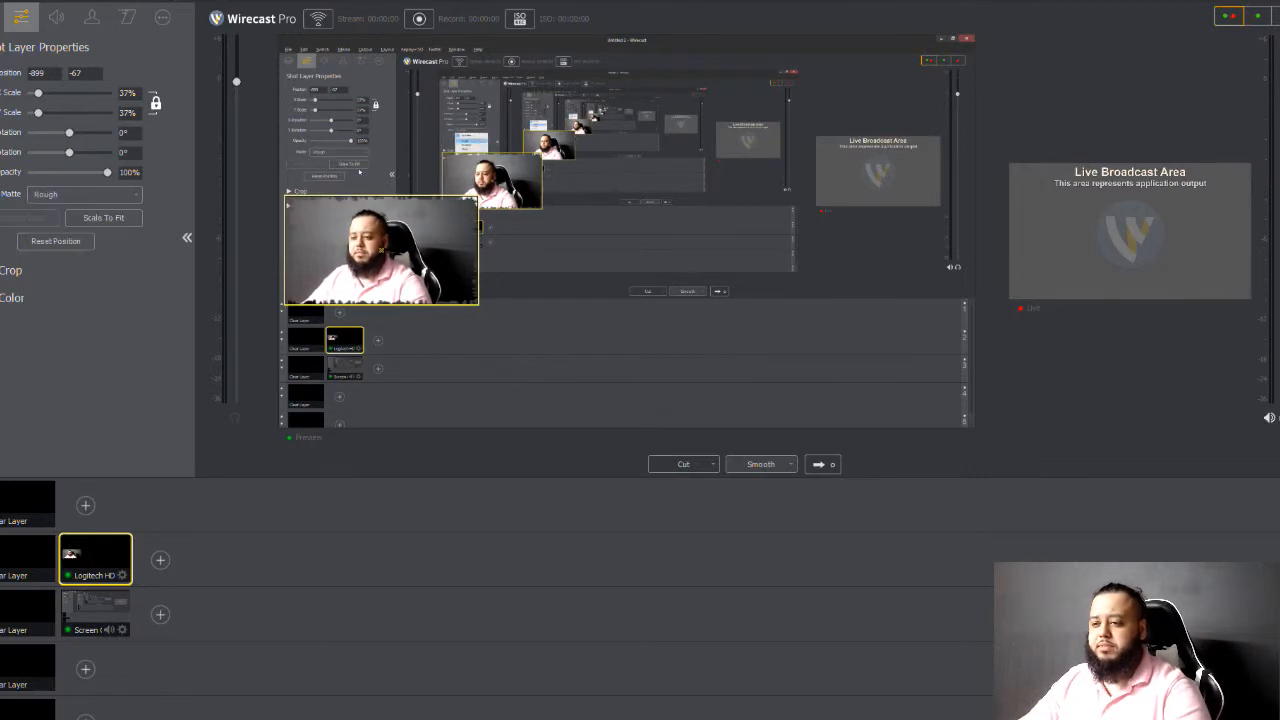
left_click(110, 194)
left_click(90, 249)
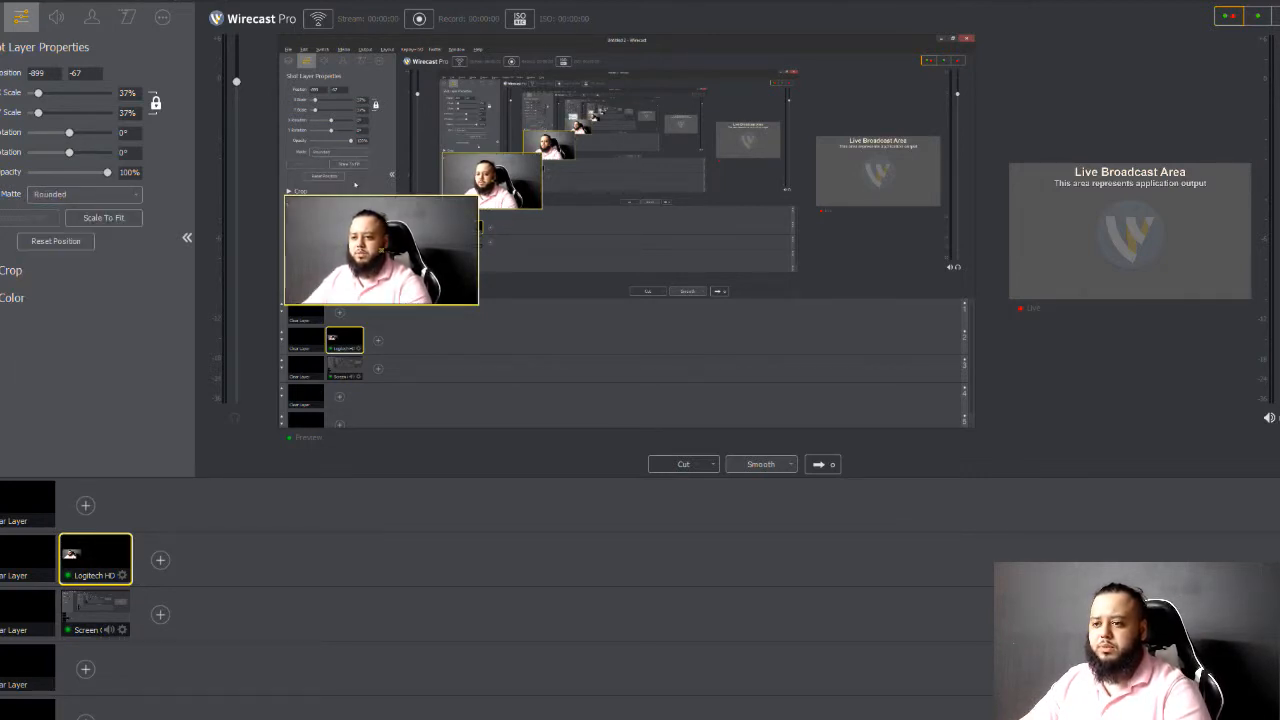
left_click(110, 194)
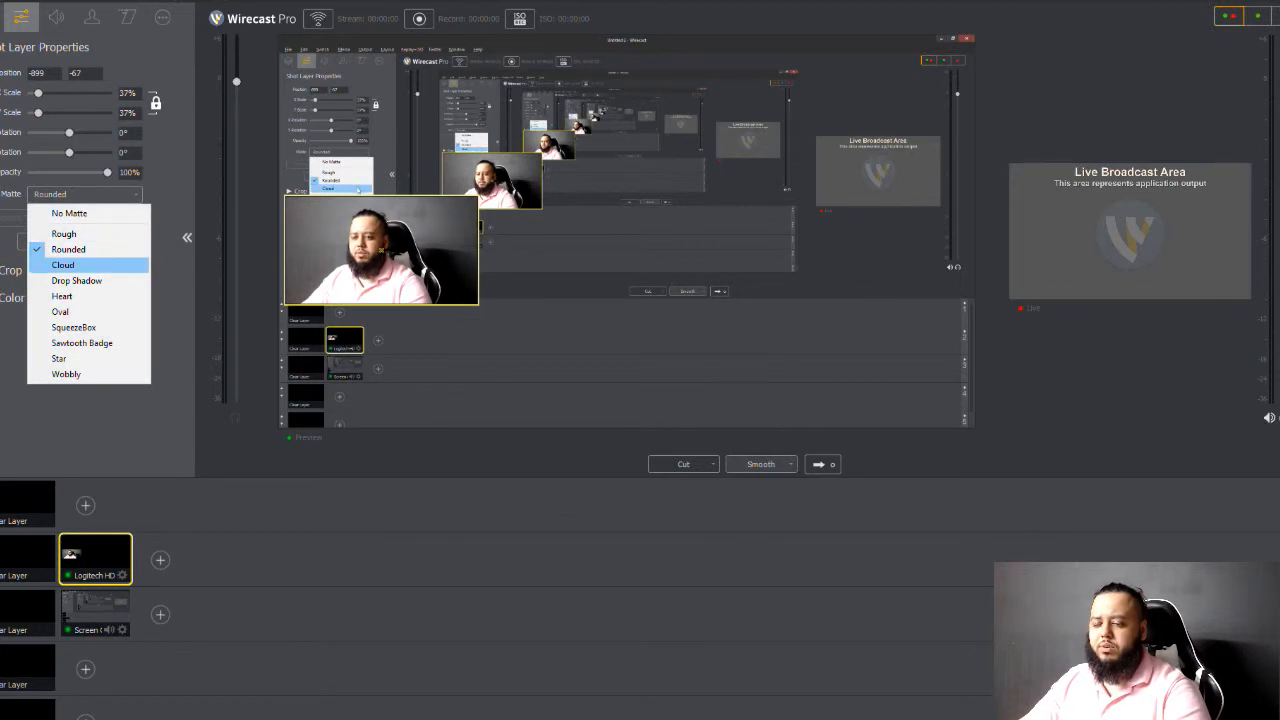
left_click(90, 264)
left_click(110, 194)
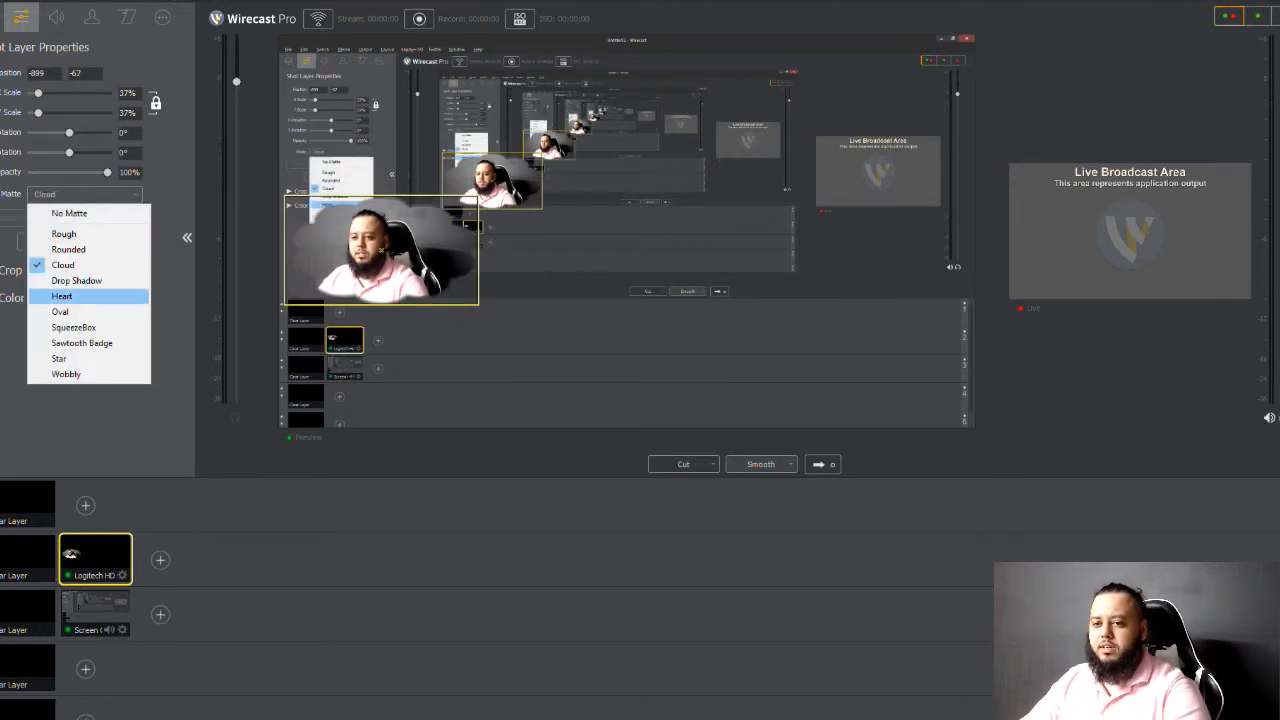
left_click(80, 378)
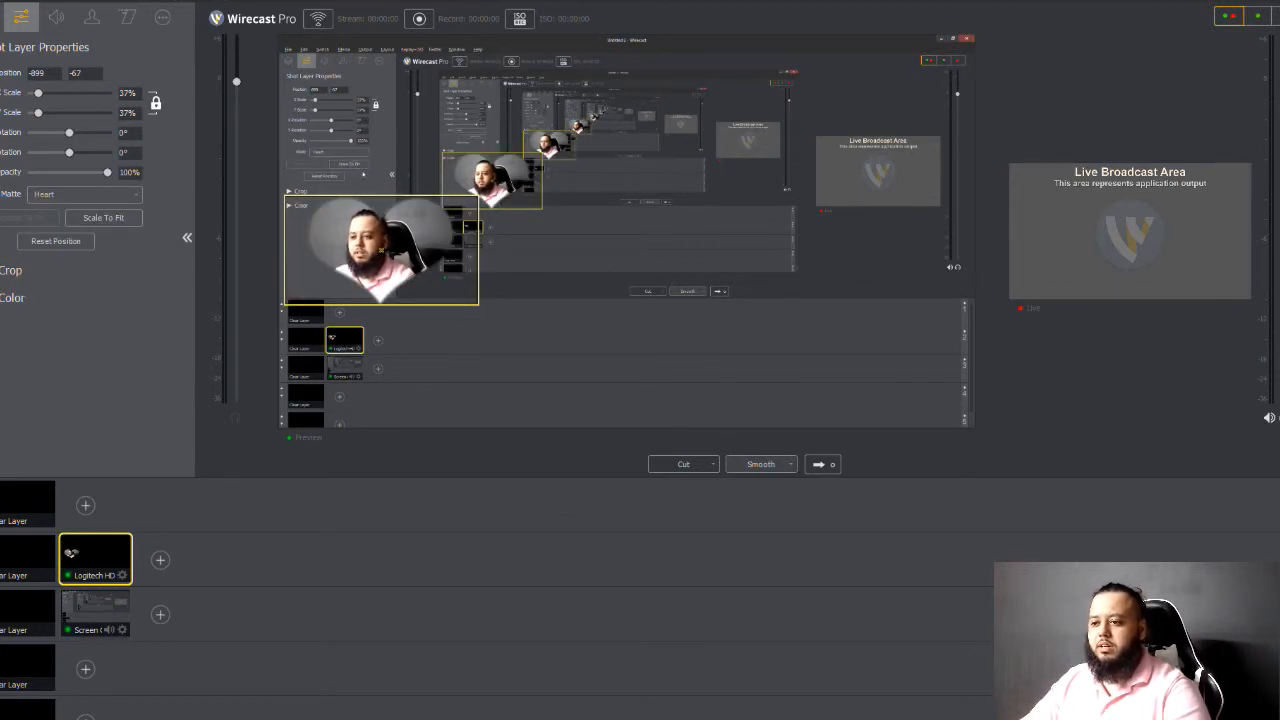
left_click(87, 194)
left_click(60, 211)
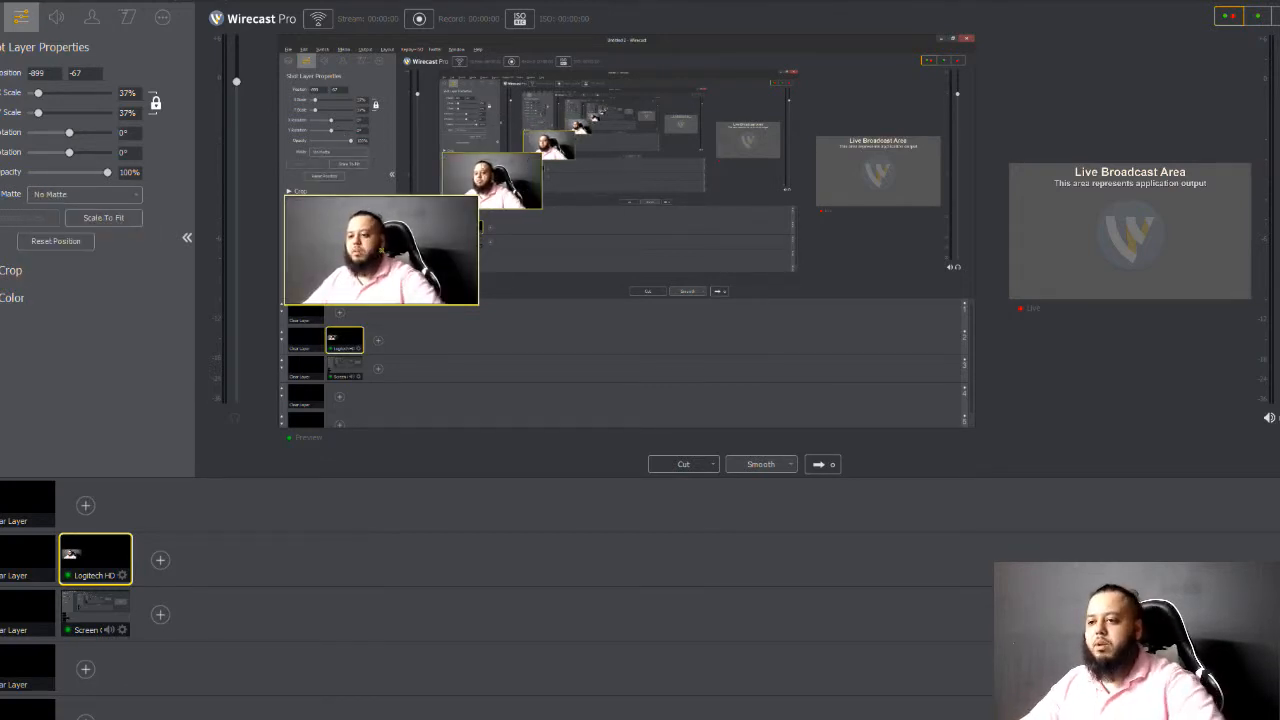
- Move the webcam source in the preview to about -917, -69
left_click_drag(434, 245, 429, 244)
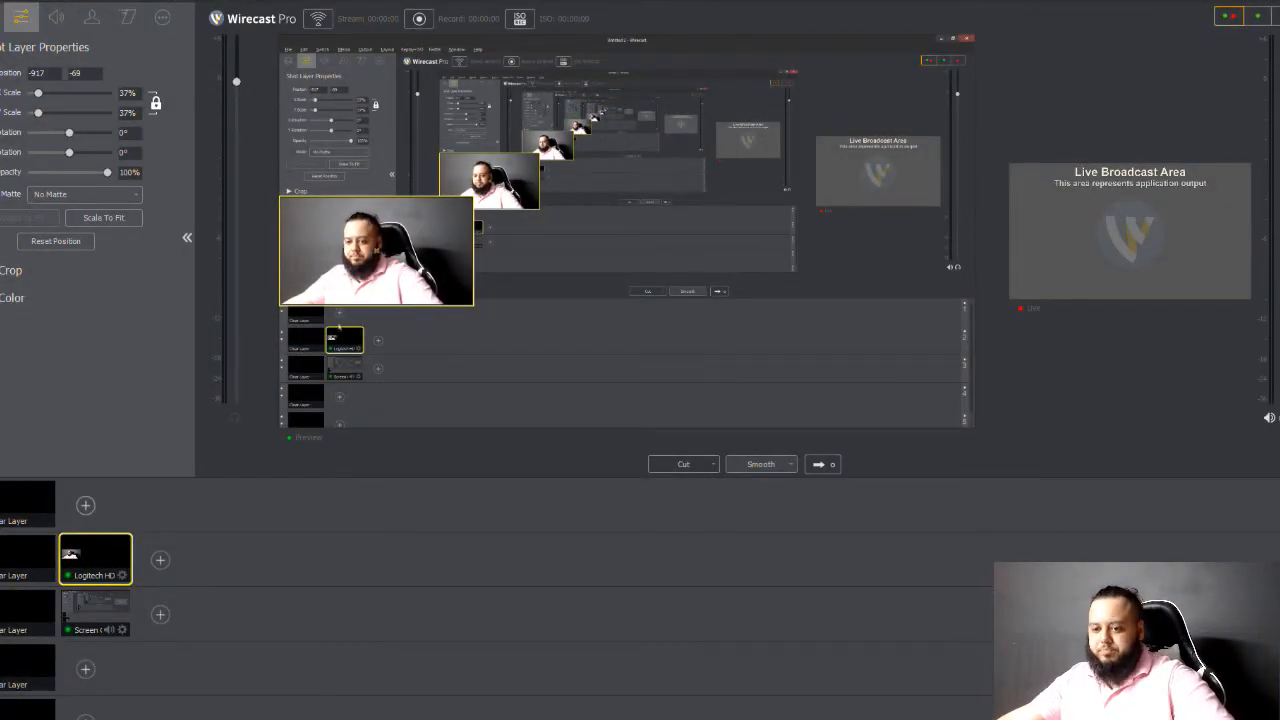
- Add a text source to the second layer with the text "Pneumatix Gaming"
left_click(160, 560)
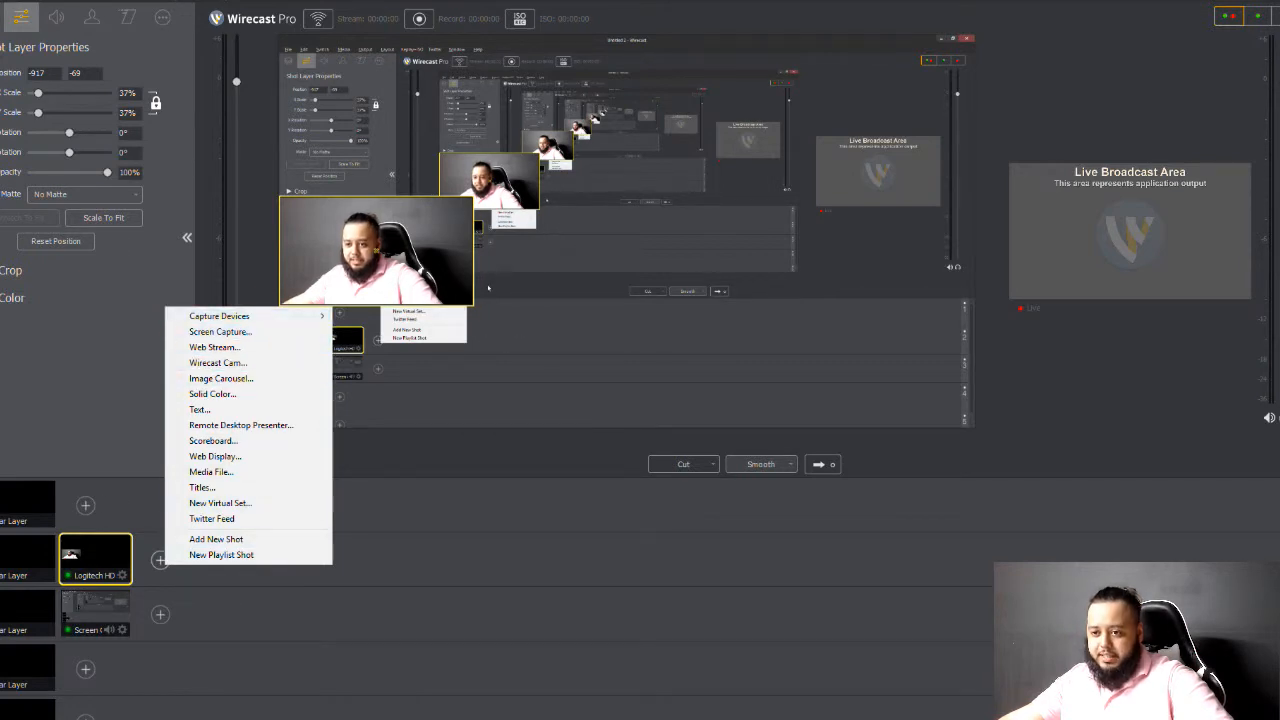
left_click(200, 409)
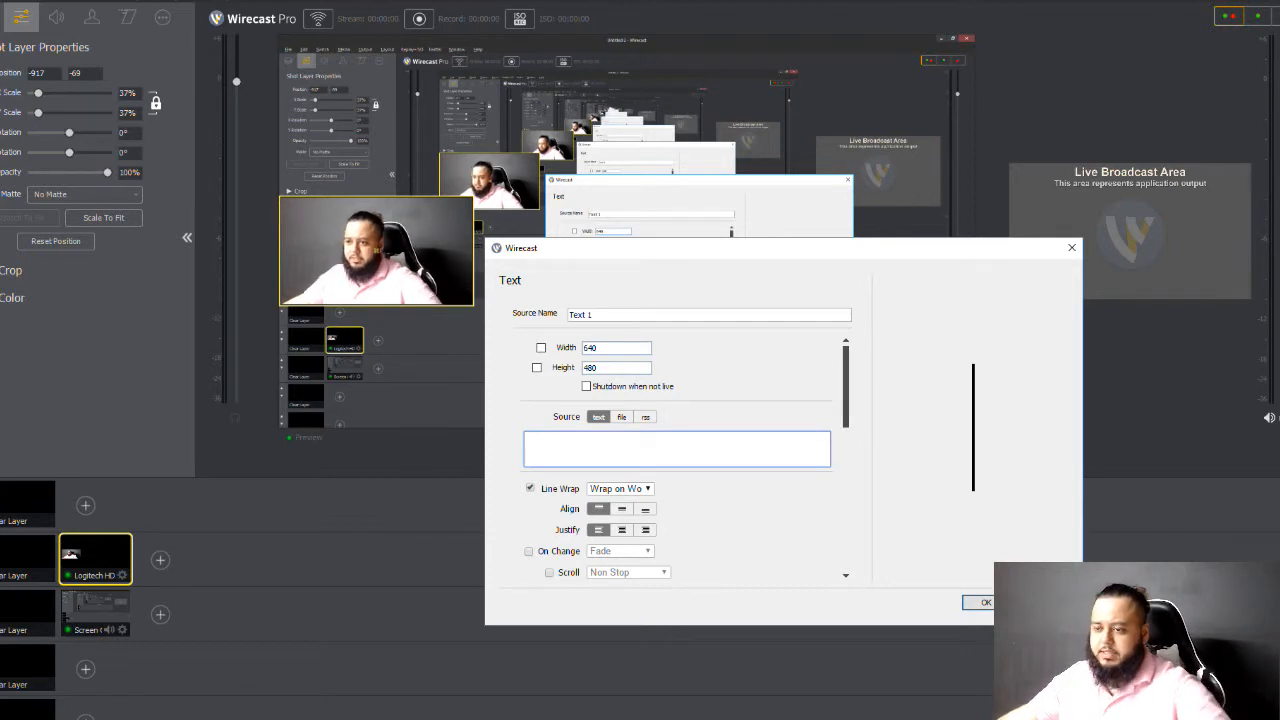
type("Pneumat")
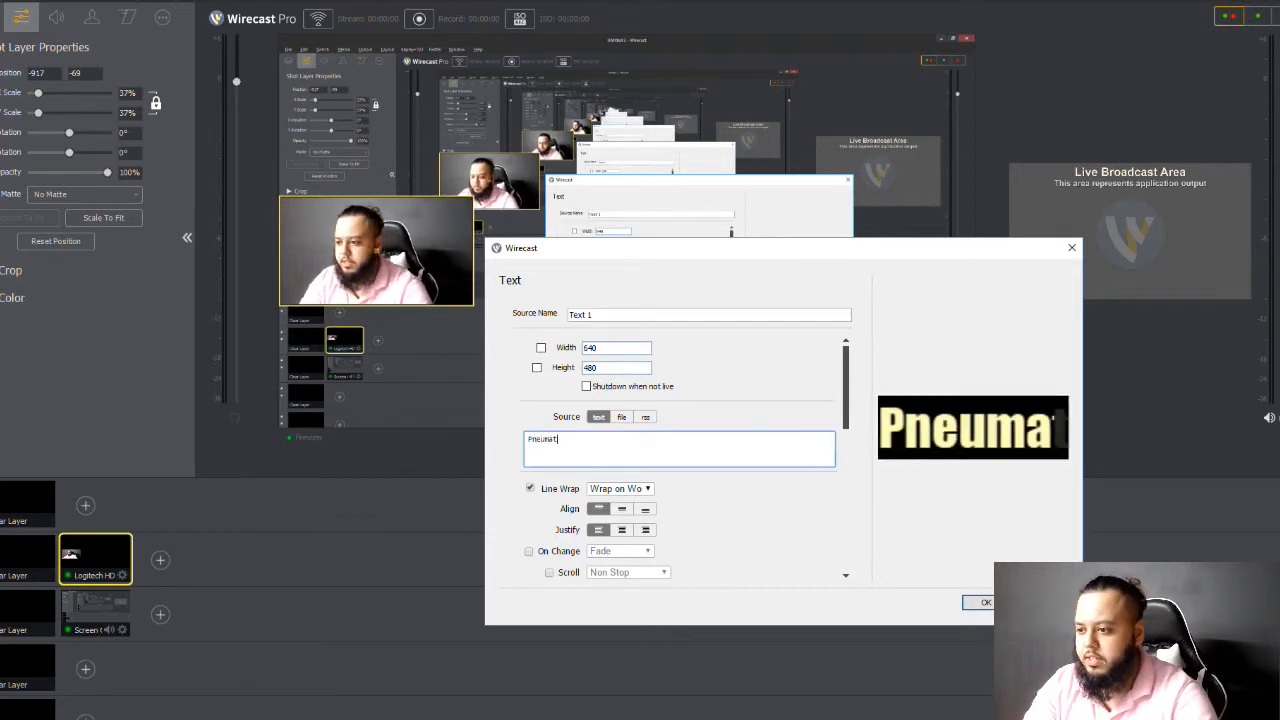
type("ix Gaming")
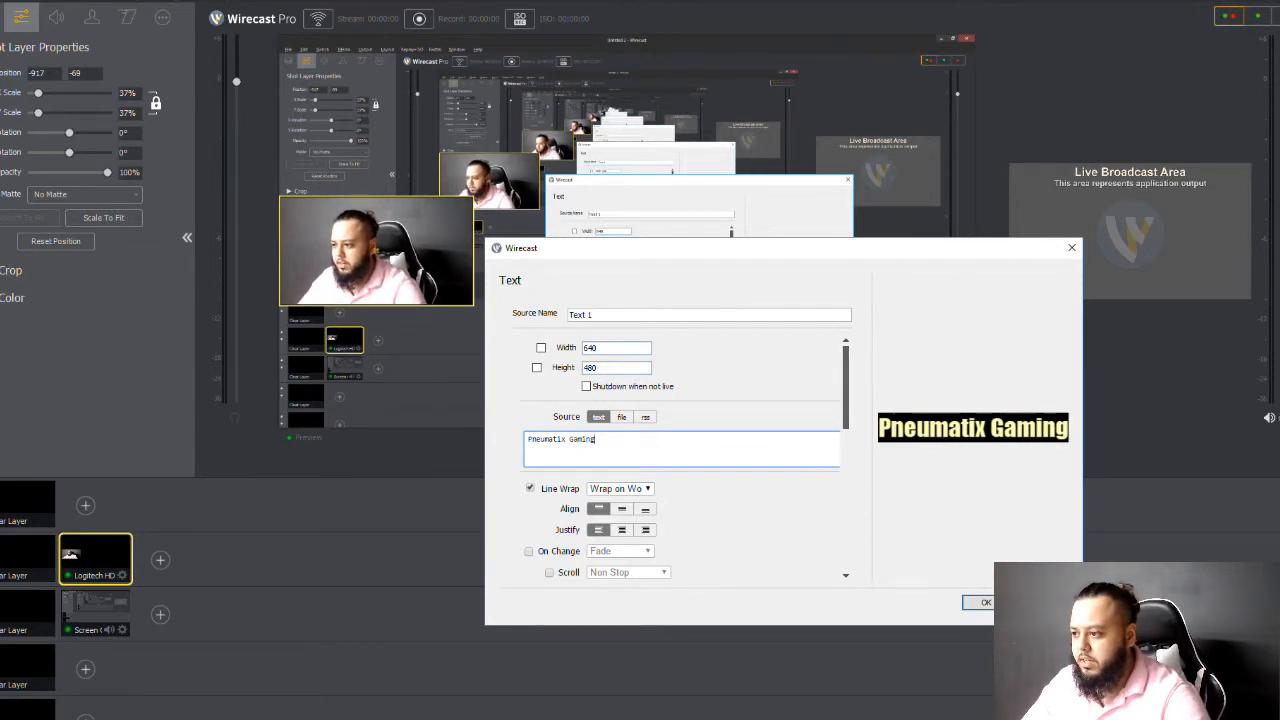
- Set the text color of "Pneumatix Gaming" to blue #1232eb
scroll(680, 460, "down", 2)
scroll(680, 460, "up", 2)
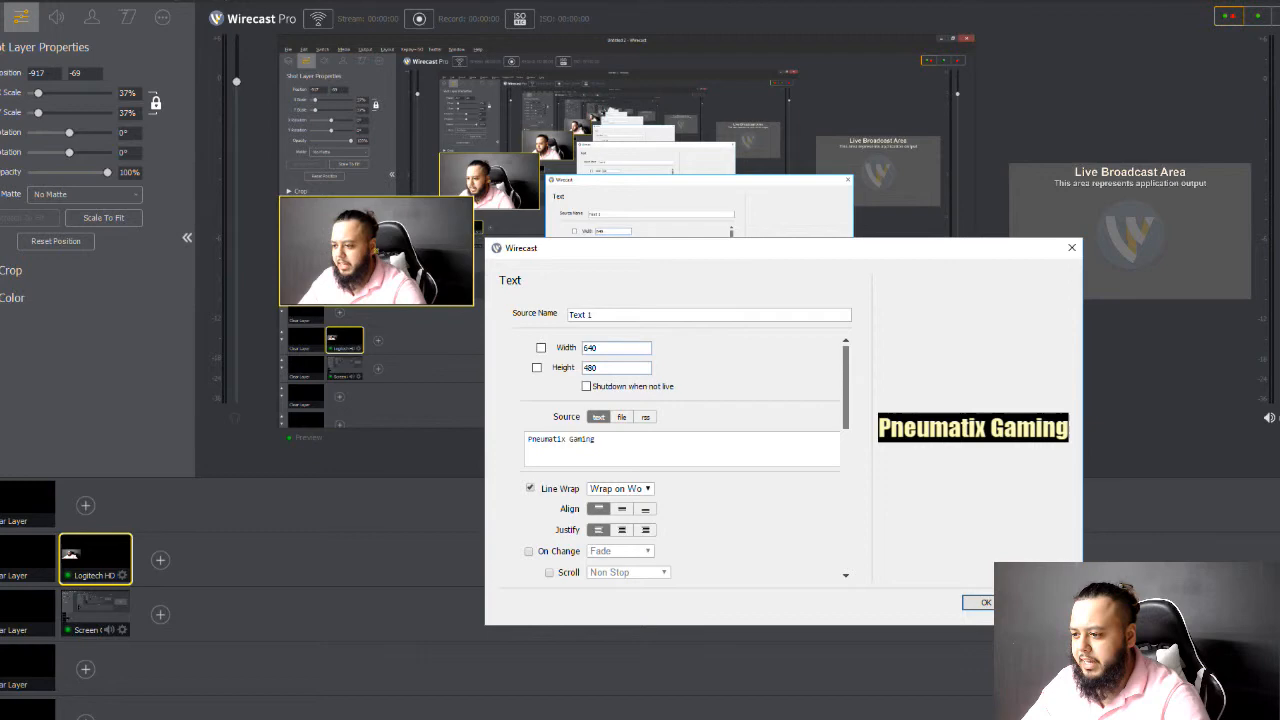
scroll(680, 460, "down", 3)
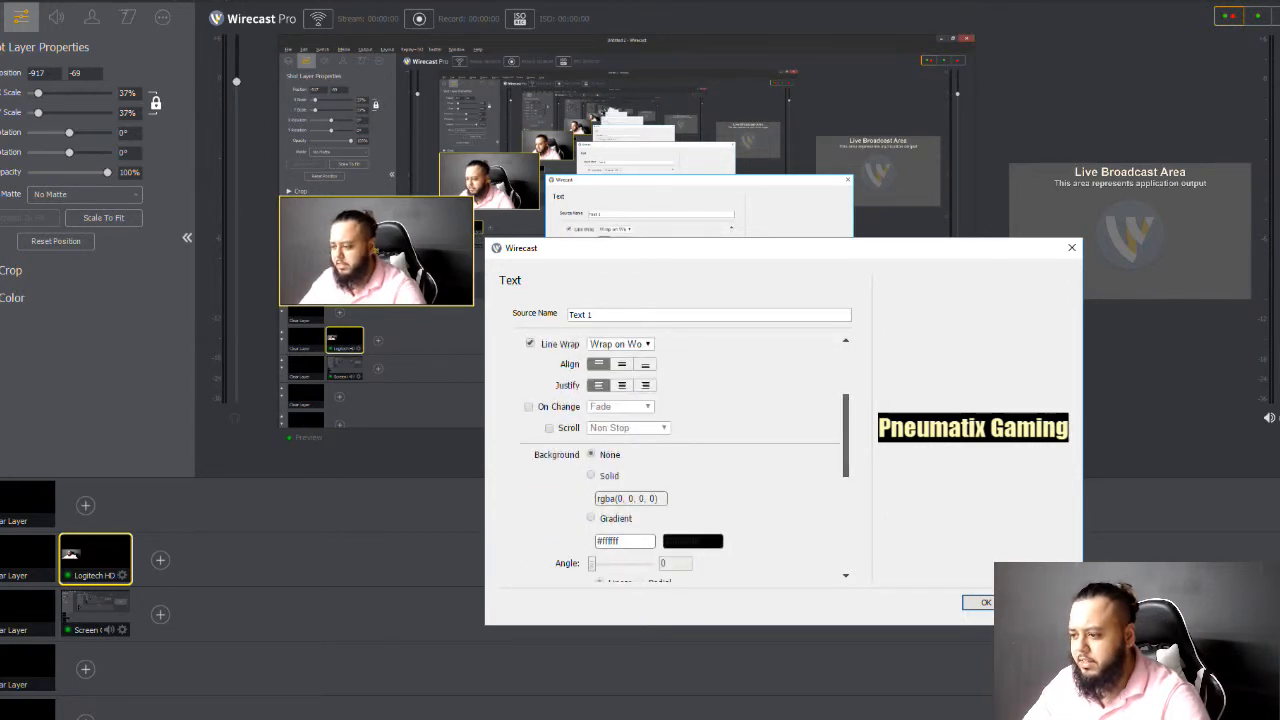
scroll(680, 460, "down", 3)
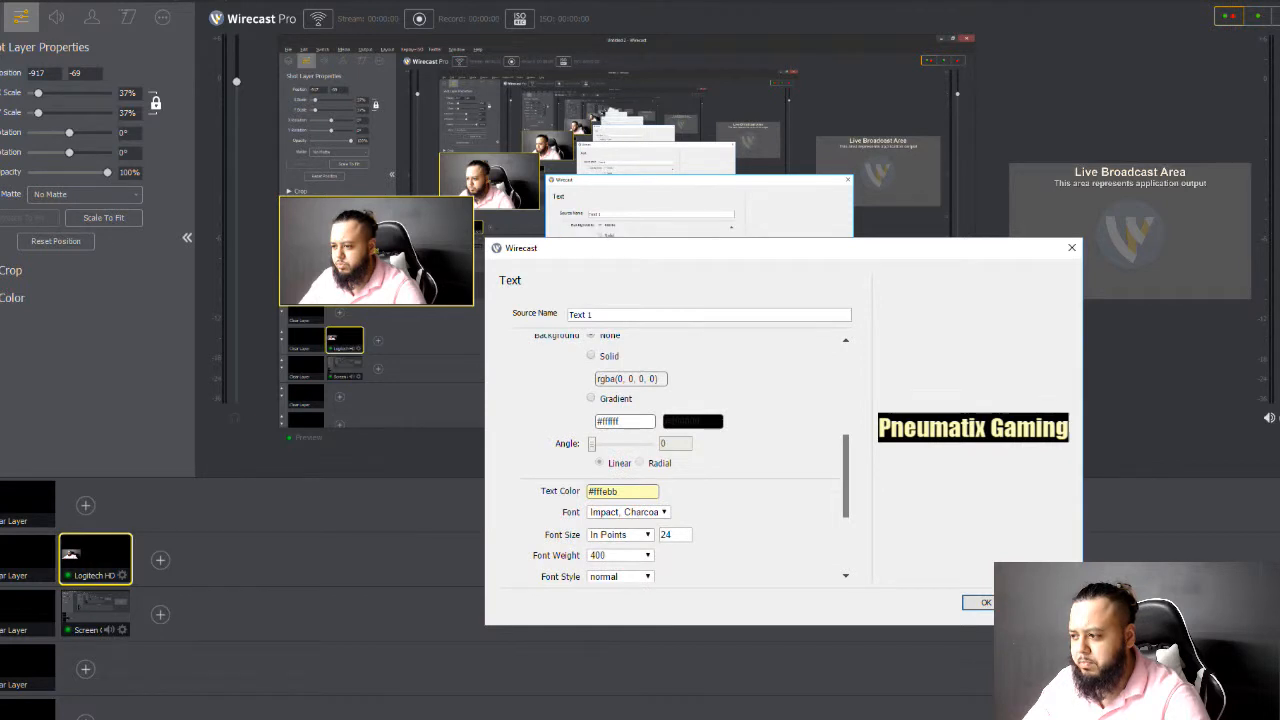
scroll(680, 460, "up", 1)
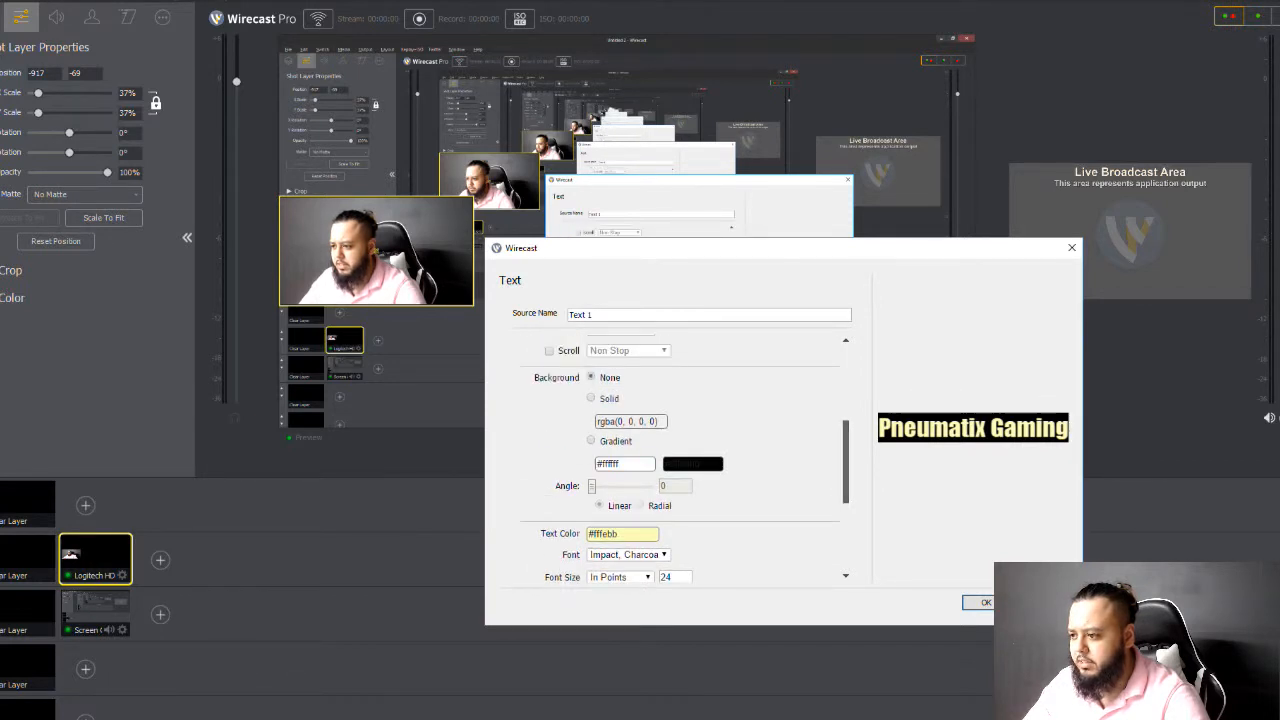
scroll(680, 460, "down", 4)
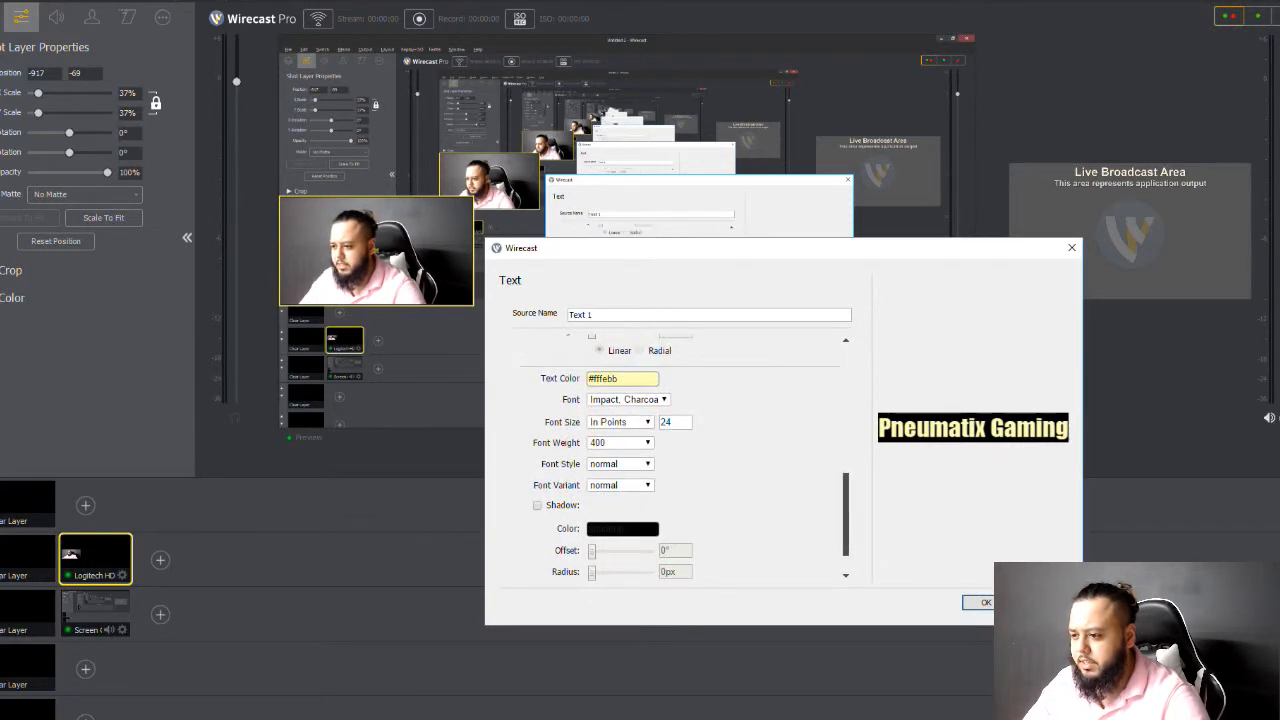
left_click(615, 381)
left_click(616, 392)
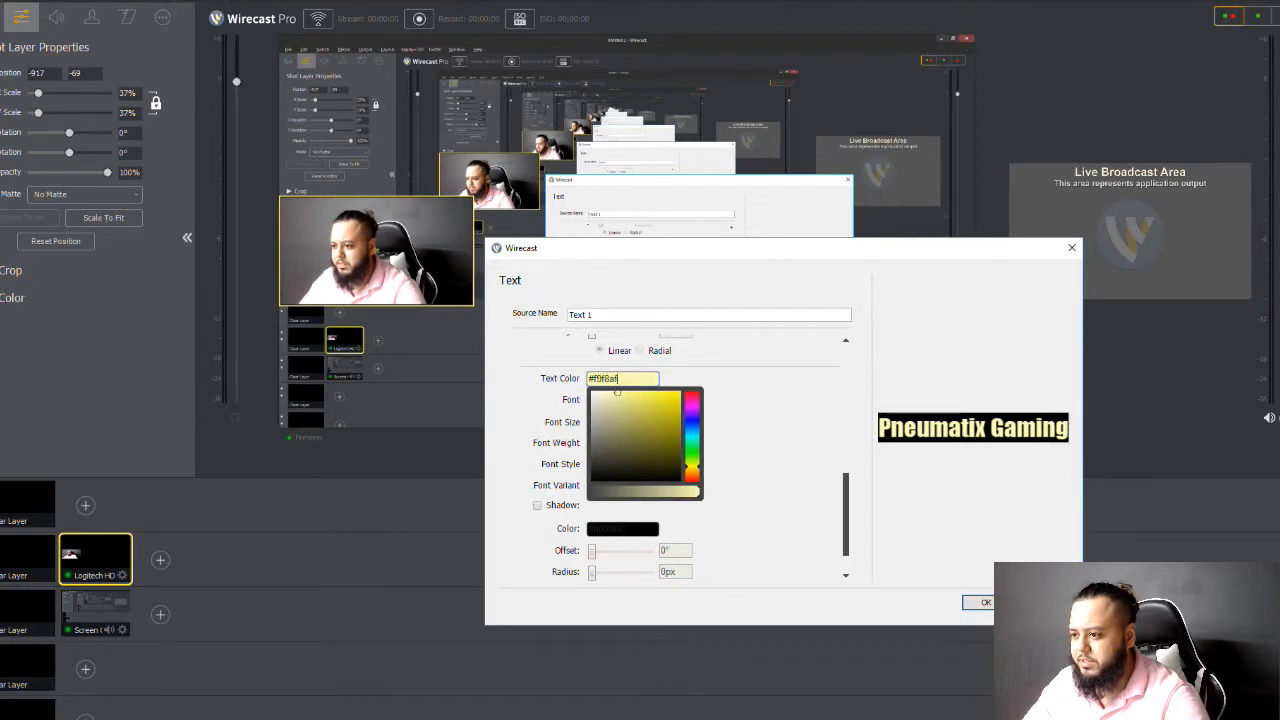
left_click(595, 404)
left_click(692, 423)
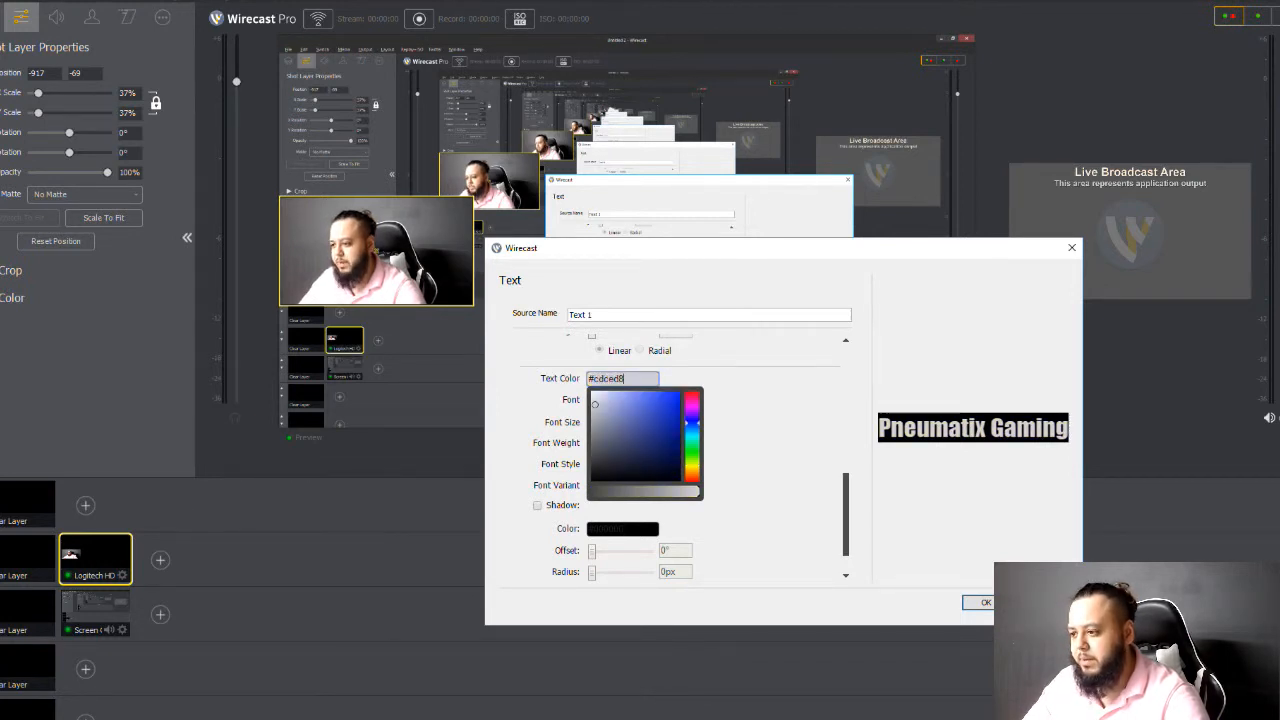
left_click_drag(597, 404, 676, 399)
left_click(757, 410)
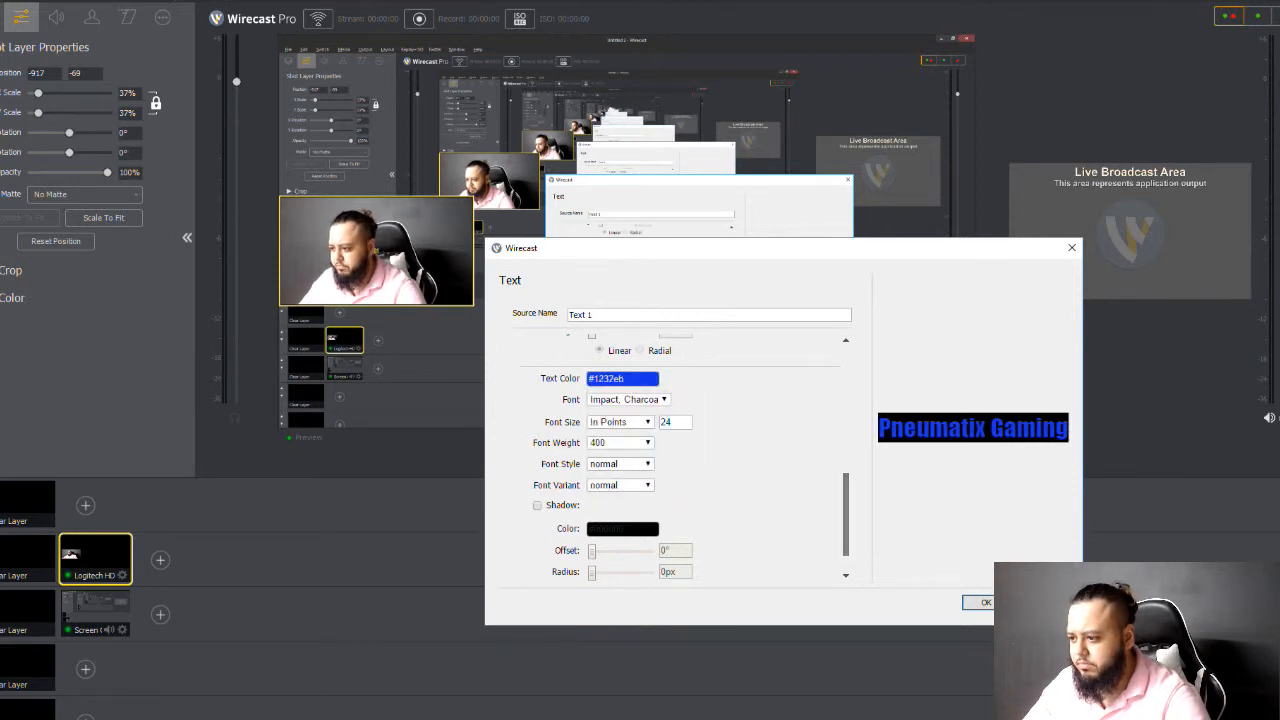
- Try the Palatino Linotype and Times New Roman fonts on the text, and settle on Georgia, serif
left_click_drag(846, 515, 846, 528)
left_click(626, 366)
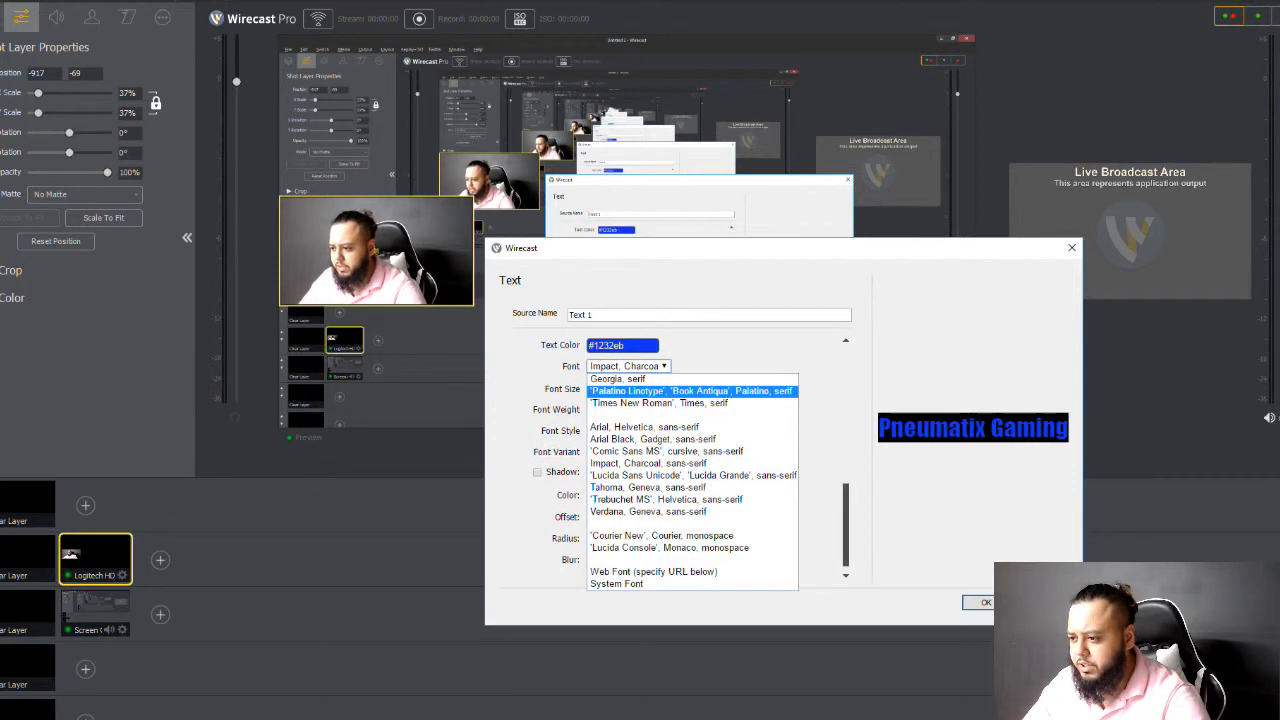
left_click(630, 397)
left_click(628, 366)
left_click(632, 402)
left_click(626, 366)
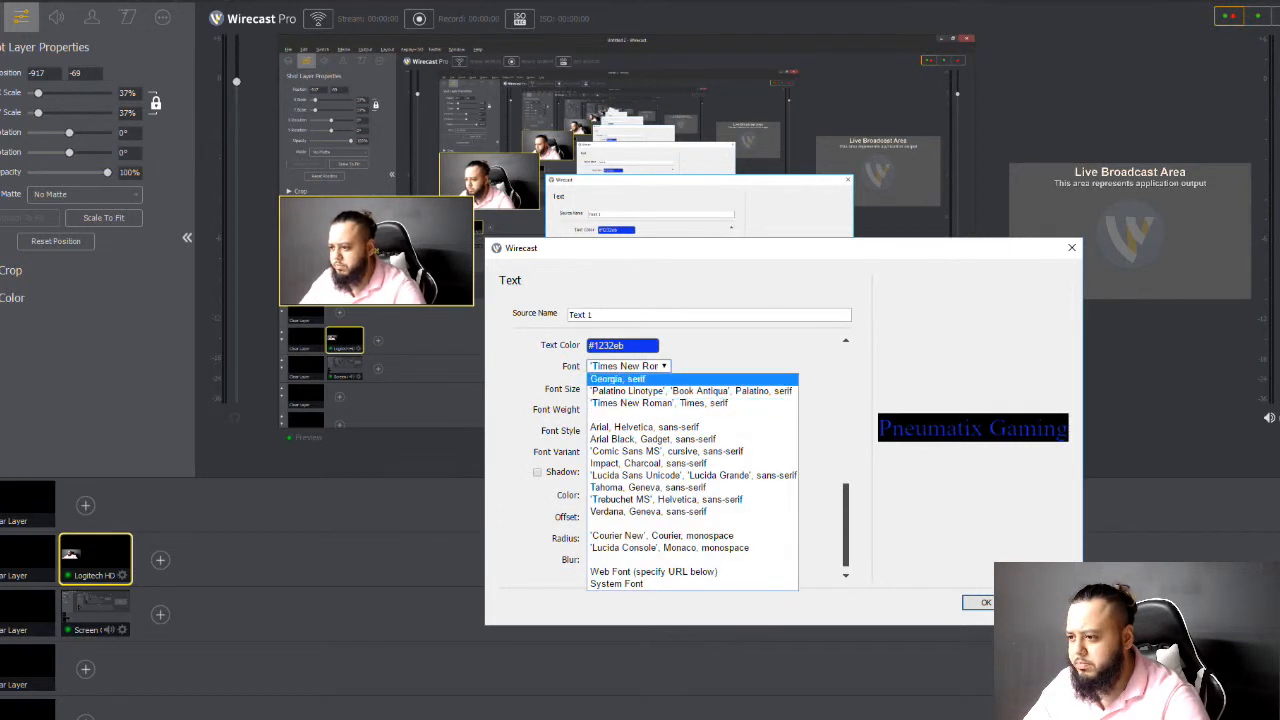
left_click(620, 375)
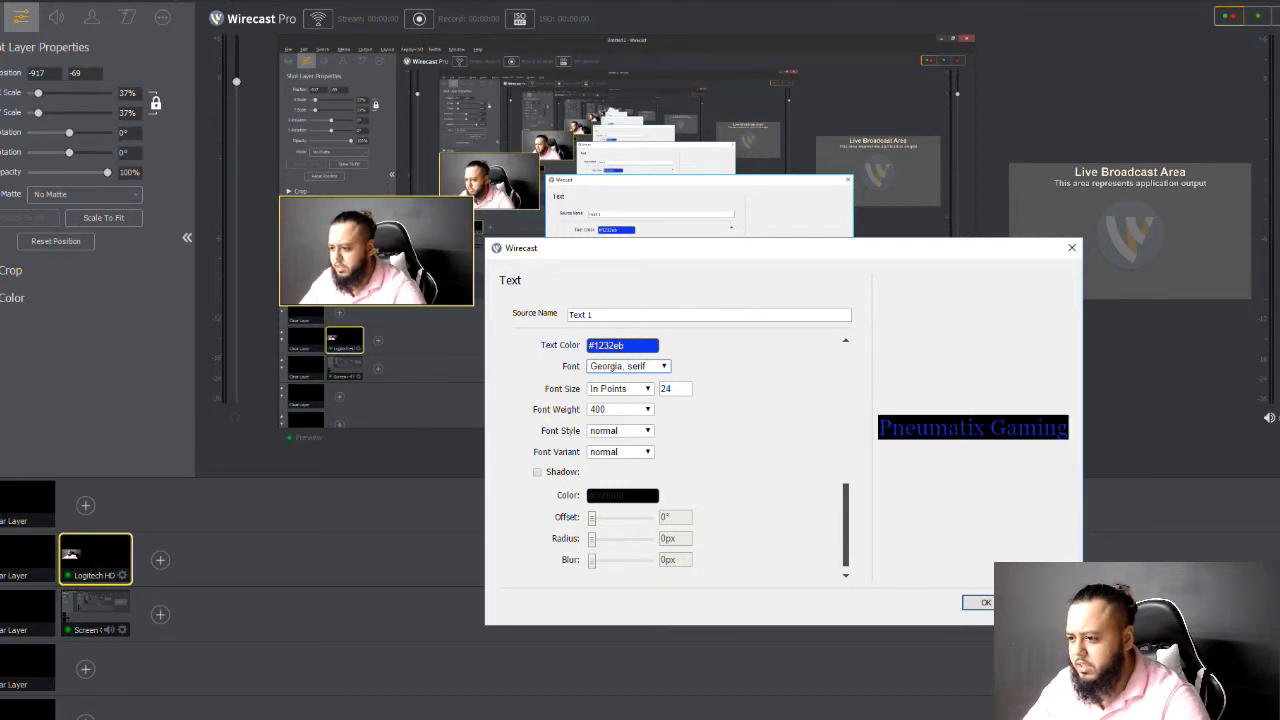
- Style the text as italic small-caps with a shadow, and confirm the text source
left_click(537, 472)
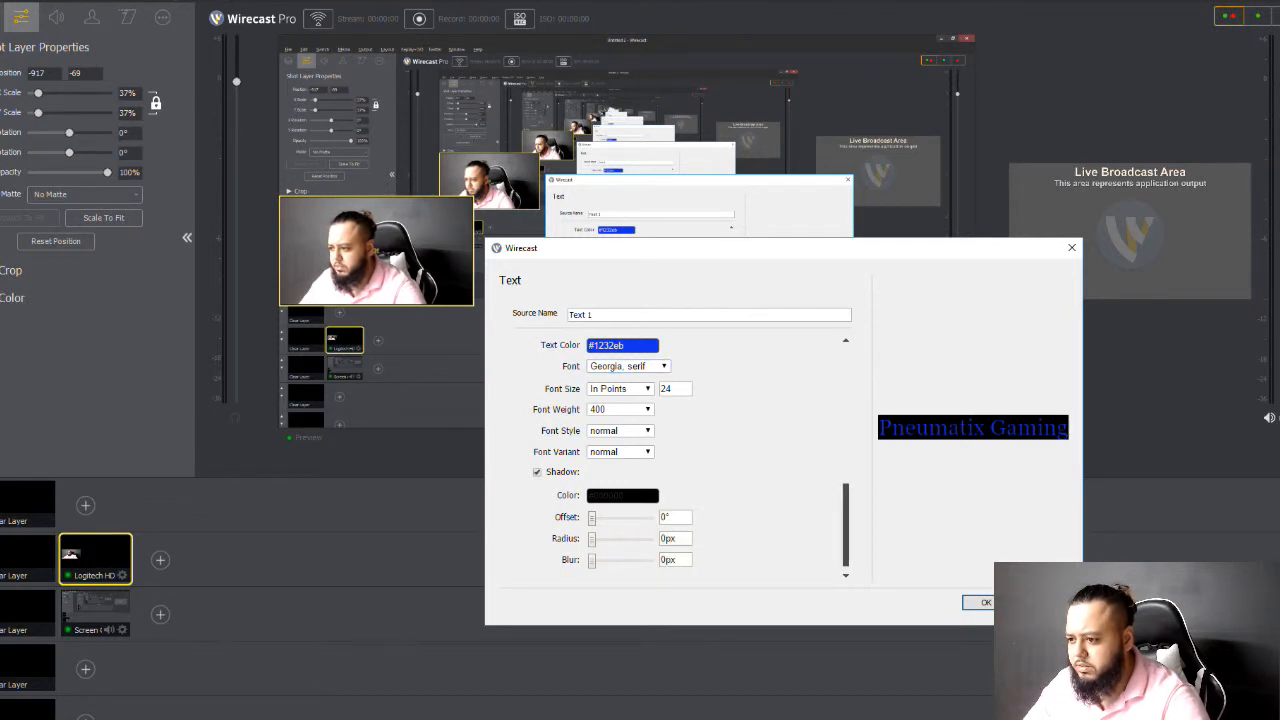
left_click(637, 431)
left_click(637, 431)
left_click(637, 431)
left_click(600, 455)
left_click(637, 452)
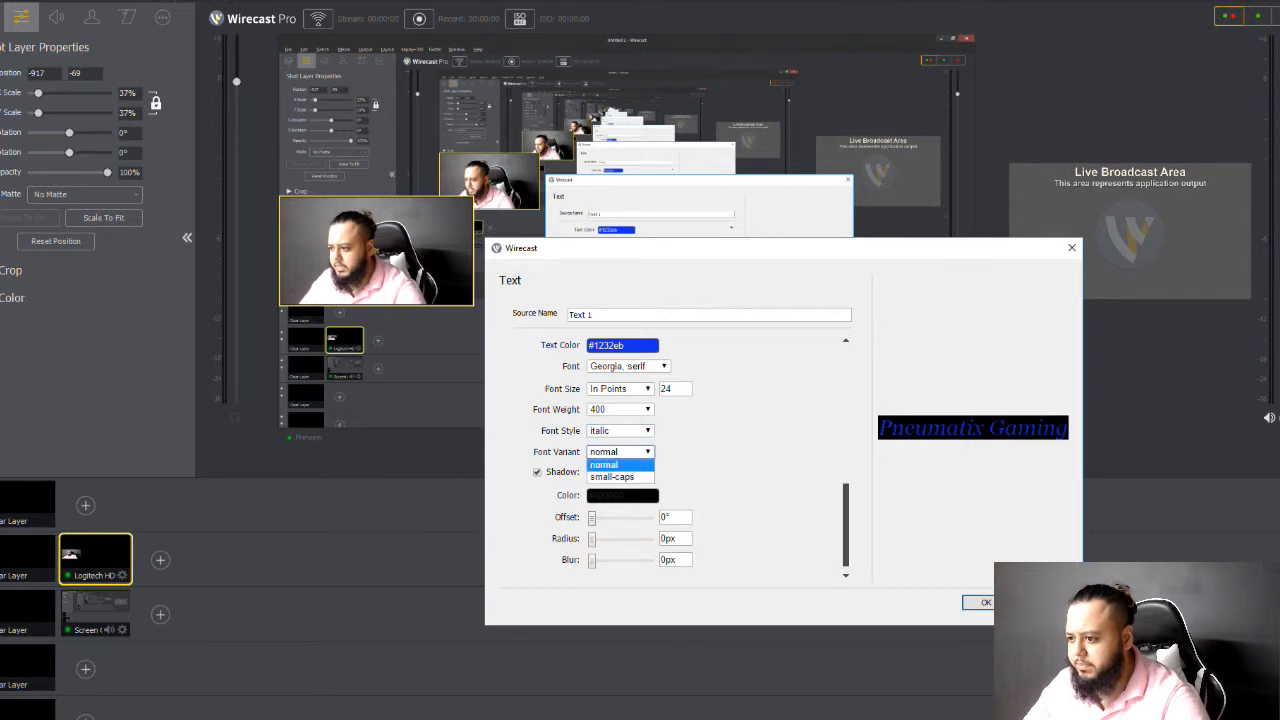
left_click(612, 477)
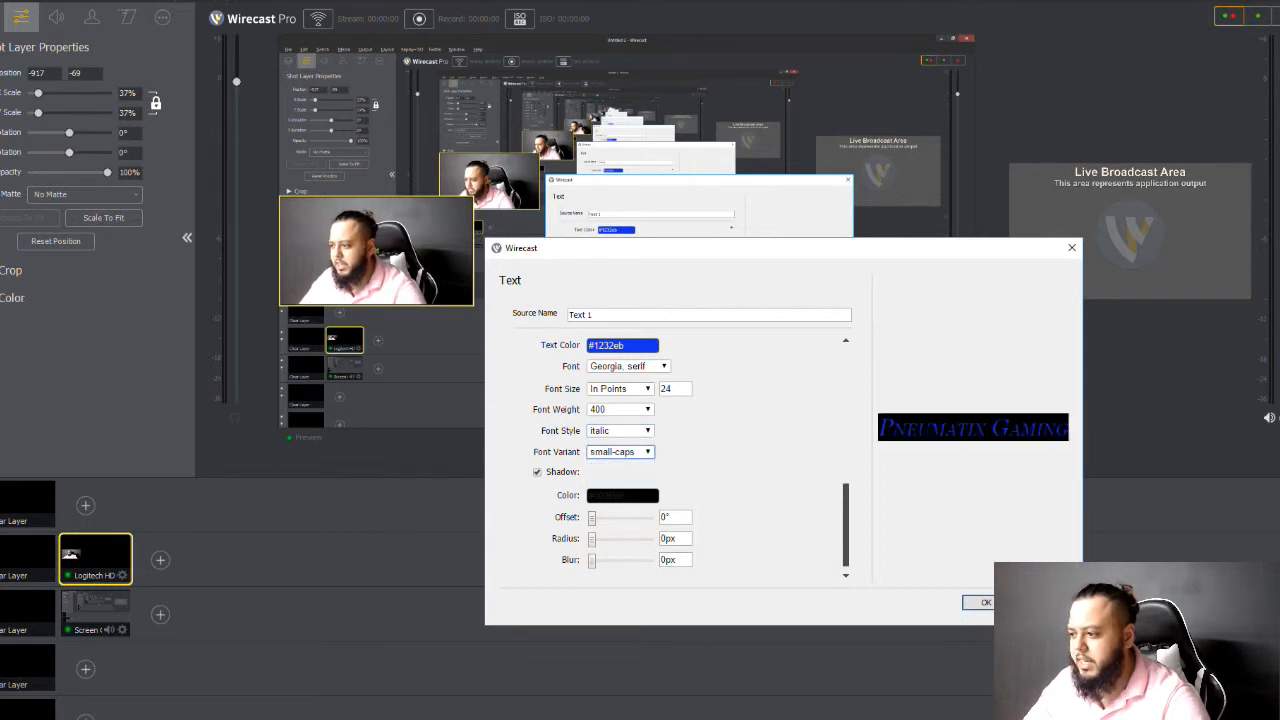
scroll(680, 450, "down", 1)
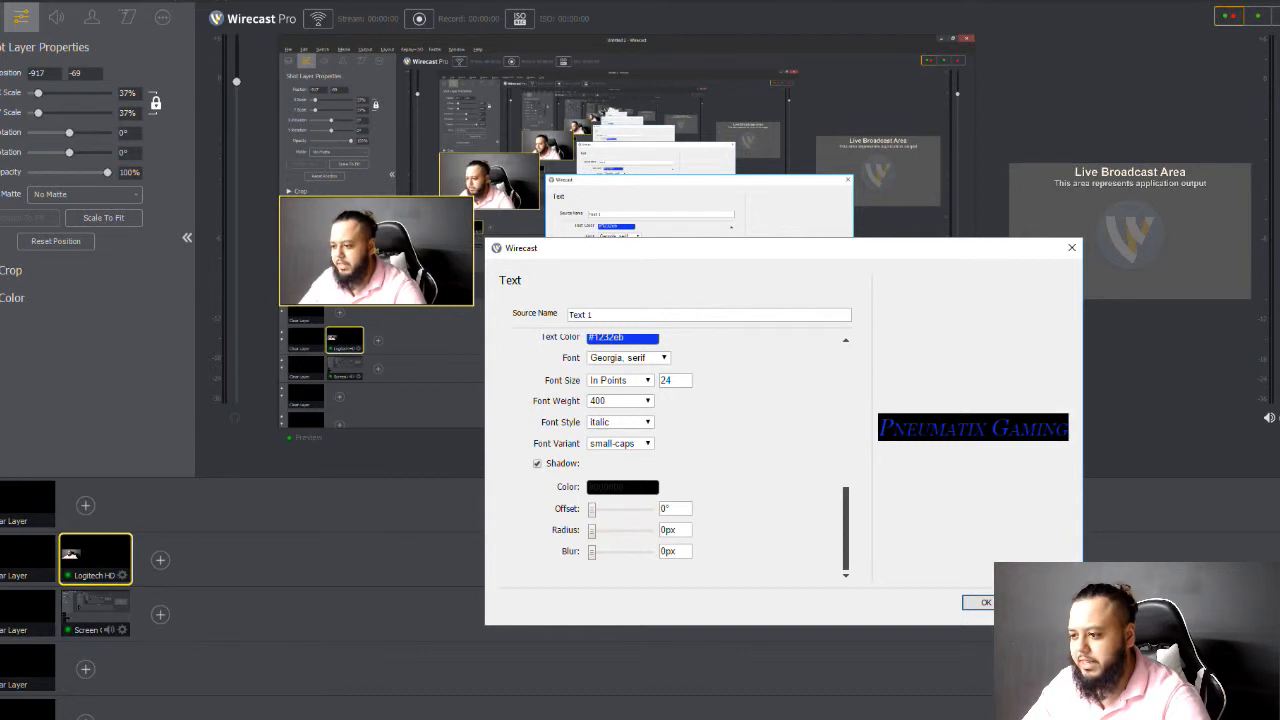
mouse_move(591, 508)
left_mouse_down()
mouse_move(611, 508)
mouse_move(591, 509)
left_mouse_up()
left_click(985, 602)
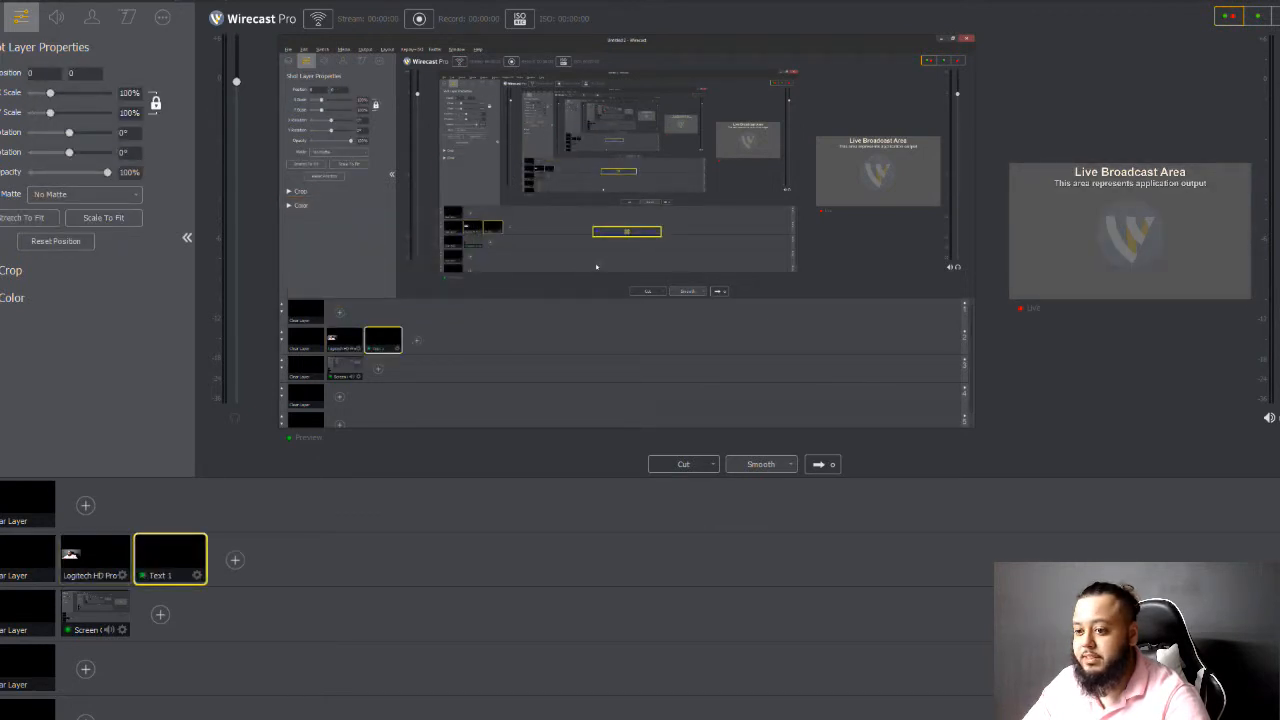
- Scale the text source to 311% and place it over the lower part of the webcam's area in the preview
left_click_drag(626, 231, 543, 354)
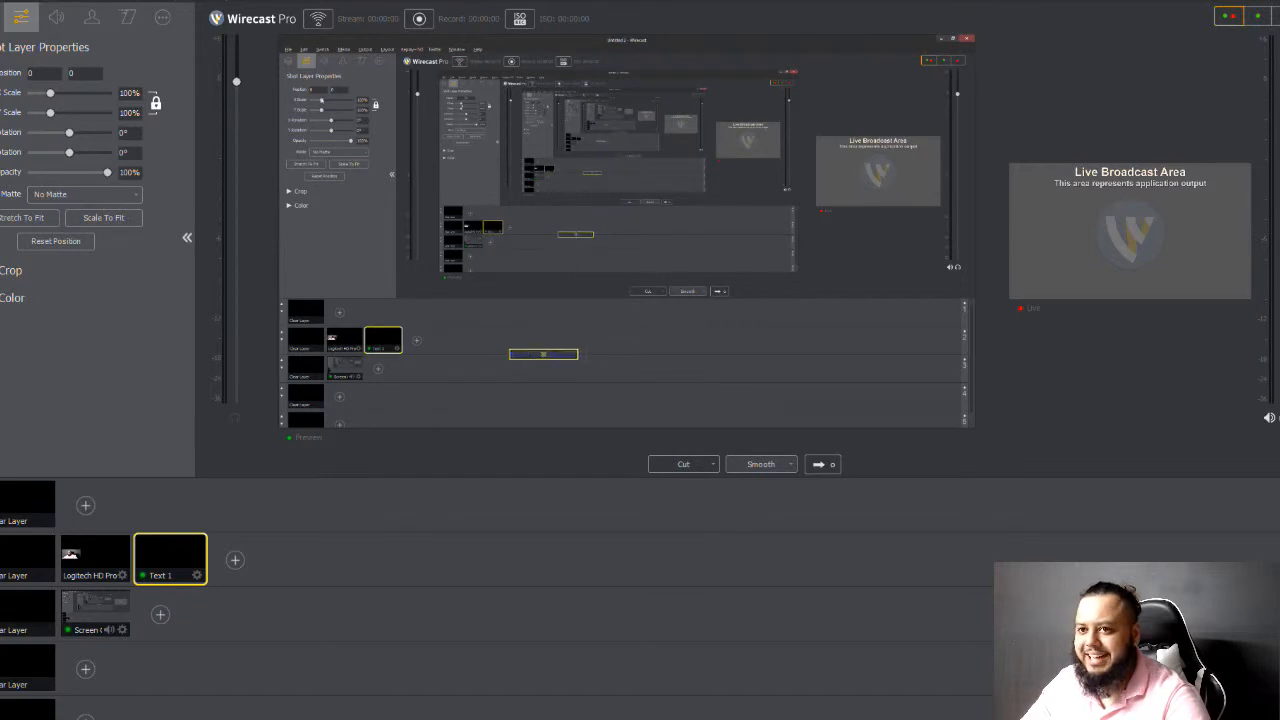
left_click_drag(50, 93, 90, 93)
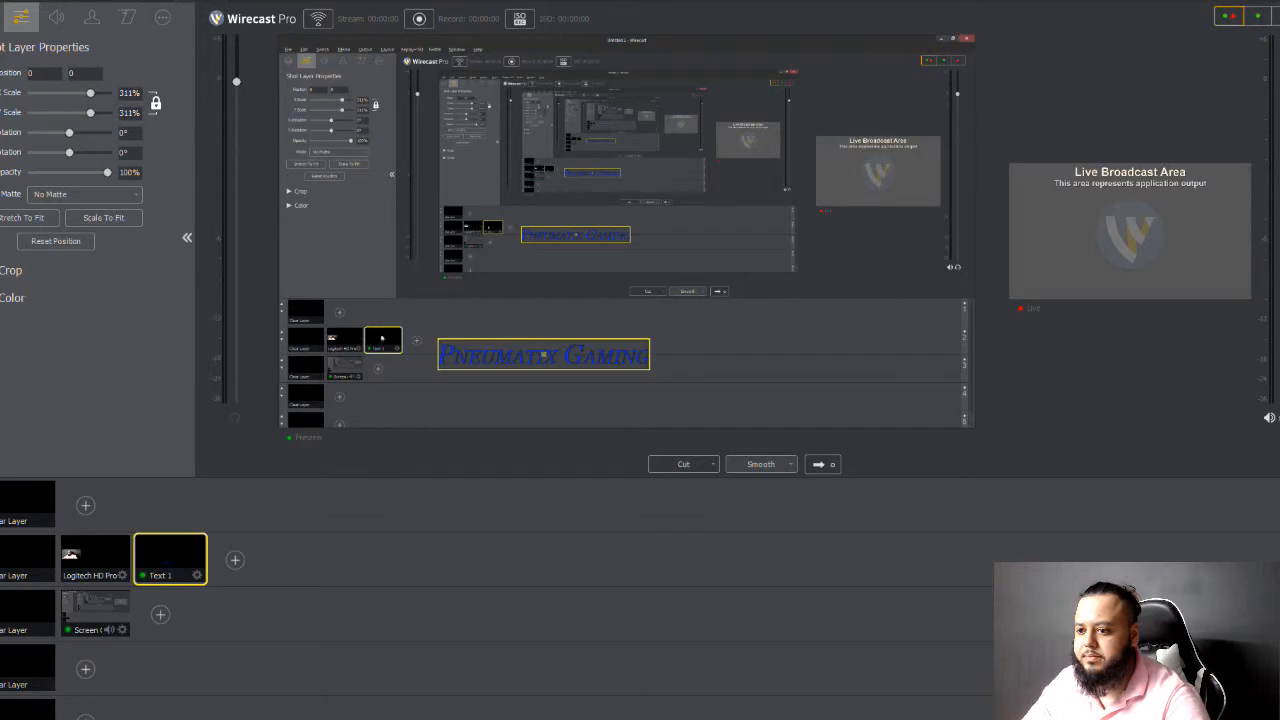
left_click_drag(545, 356, 401, 290)
- Show the shot layers and preview the webcam and text shots of the second layer alternately to compare them
left_click(1, 17)
left_click(84, 563)
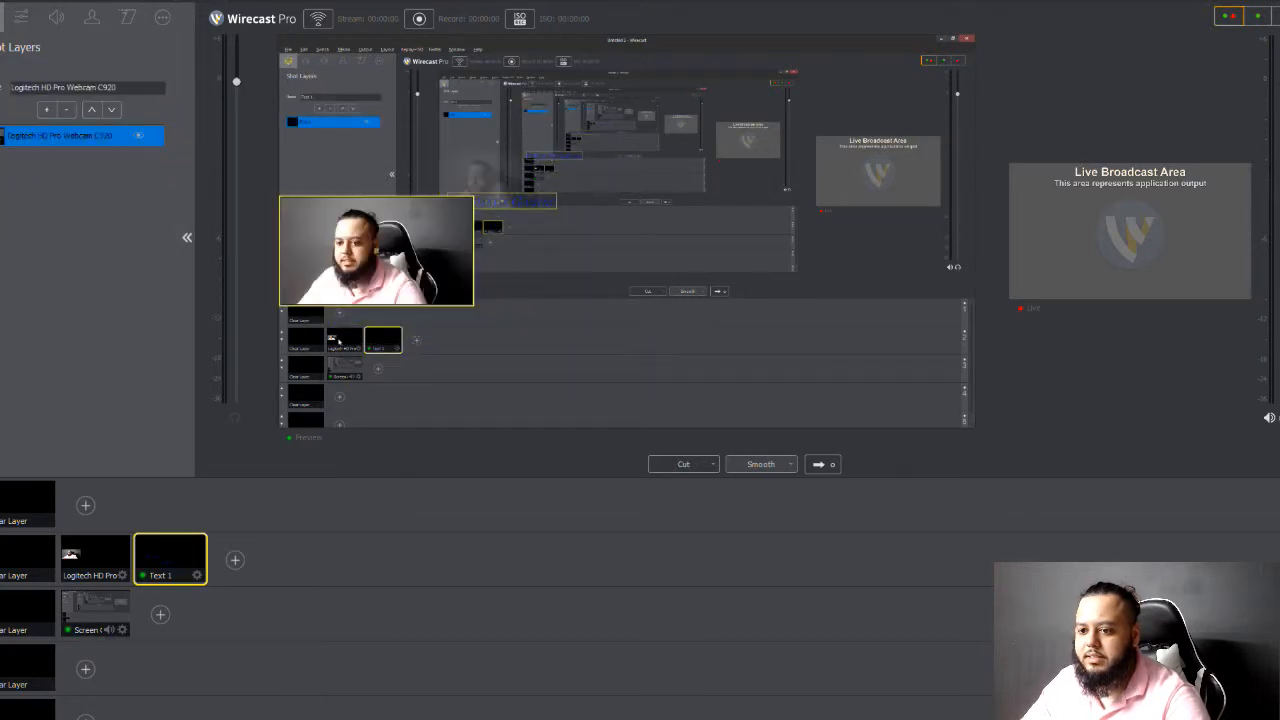
left_click(181, 566)
left_click(92, 564)
left_click(169, 564)
left_click(95, 560)
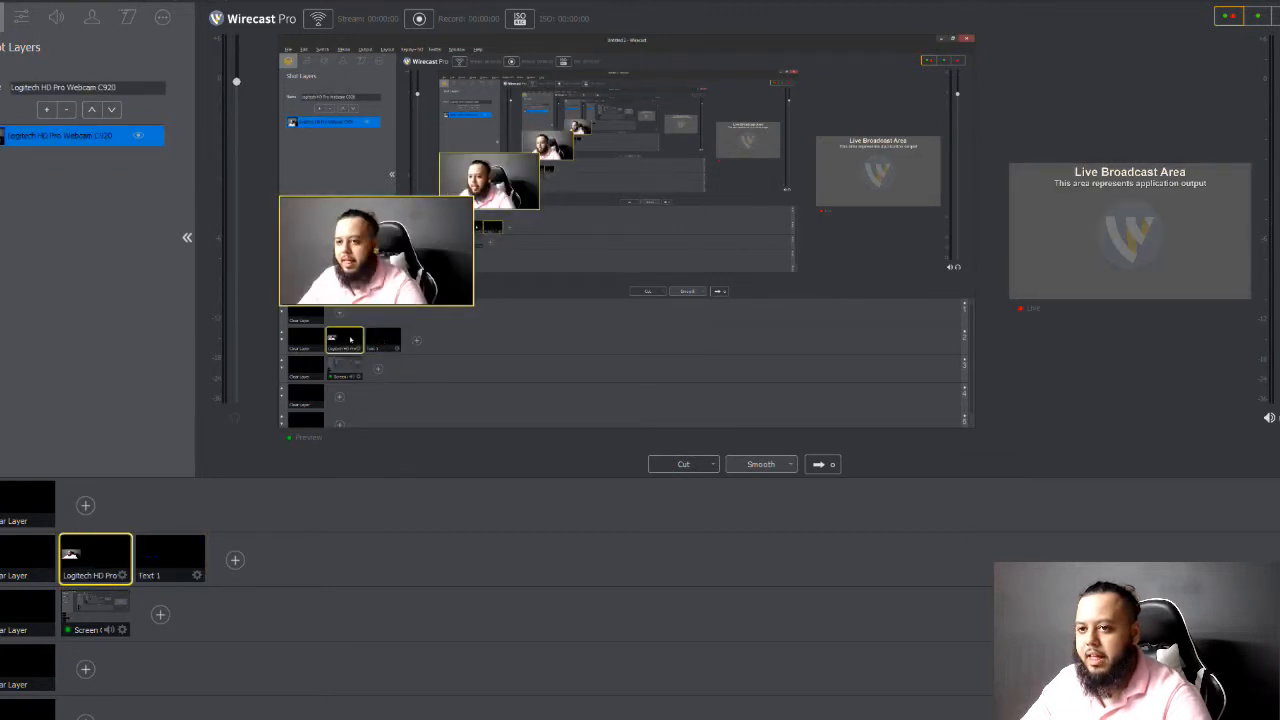
left_click(170, 560)
left_click(95, 560)
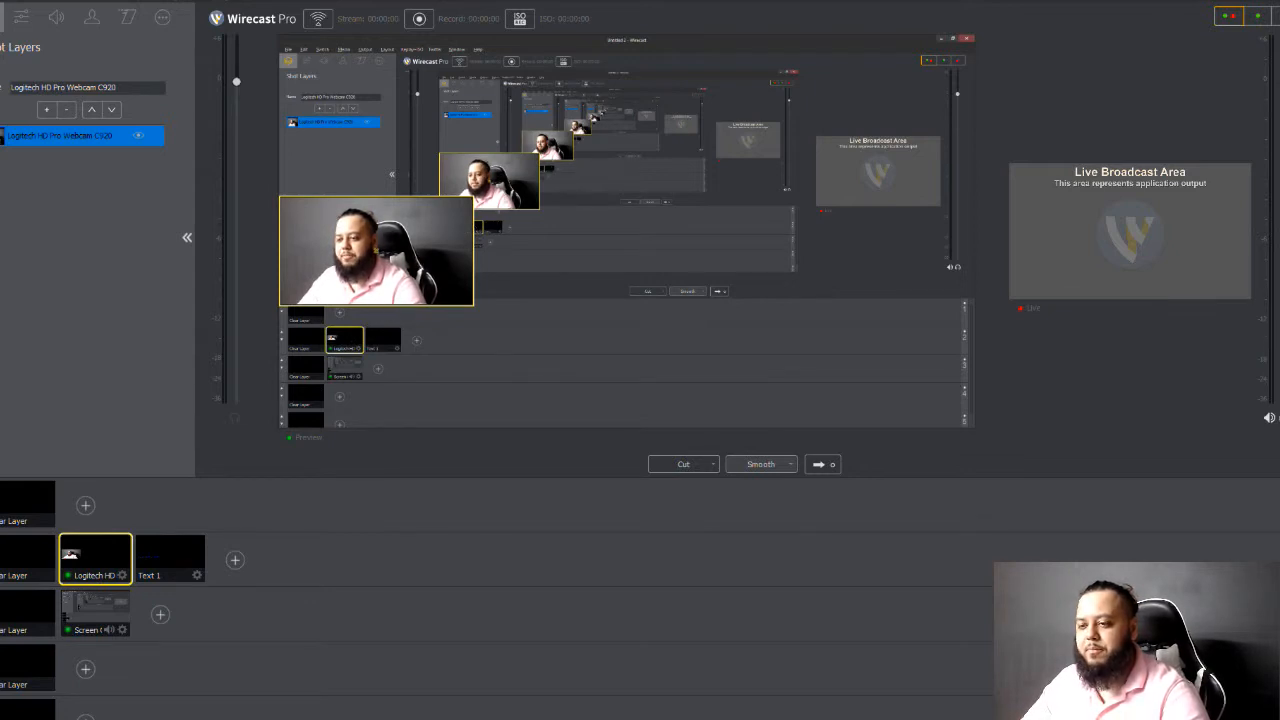
left_click(162, 573)
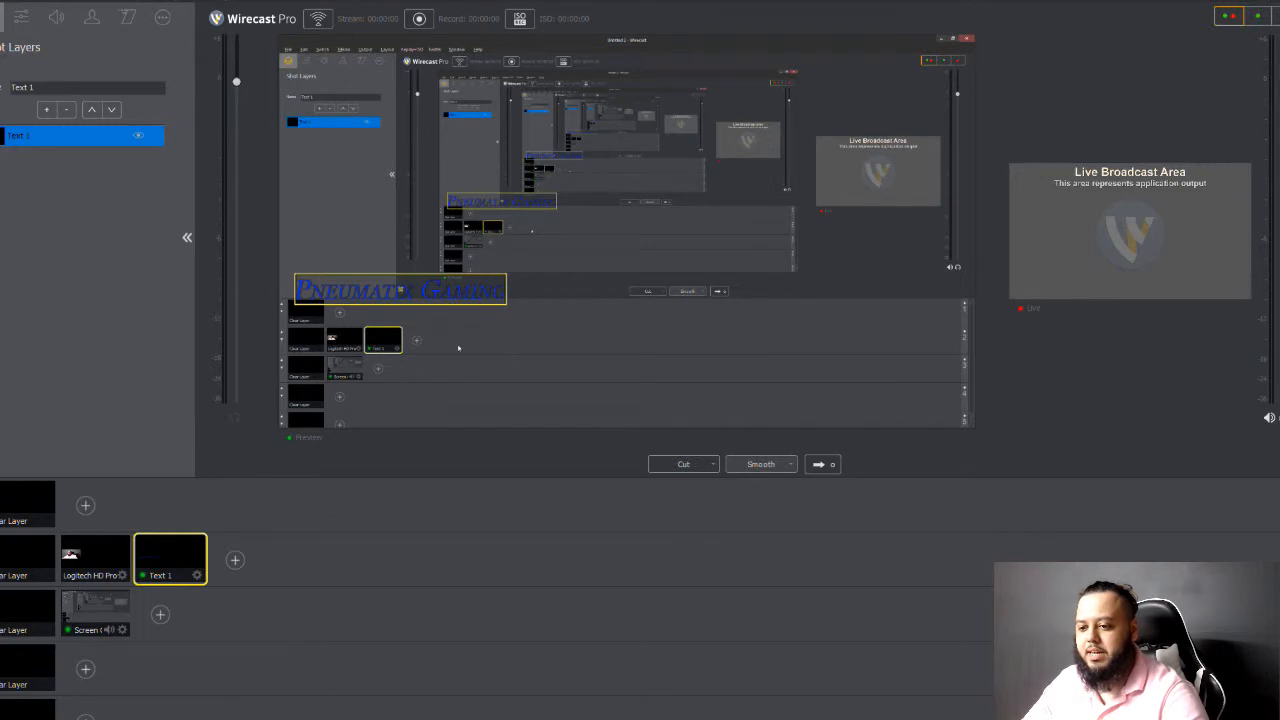
left_click(95, 560)
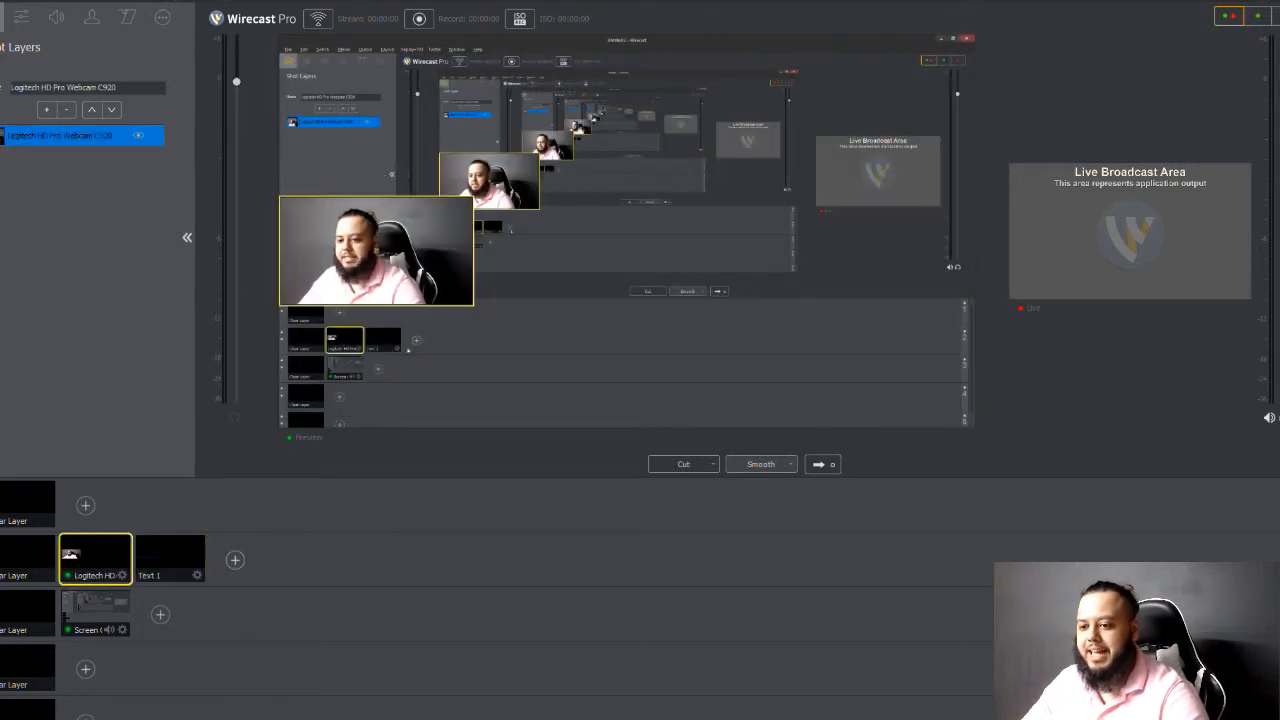
left_click(168, 560)
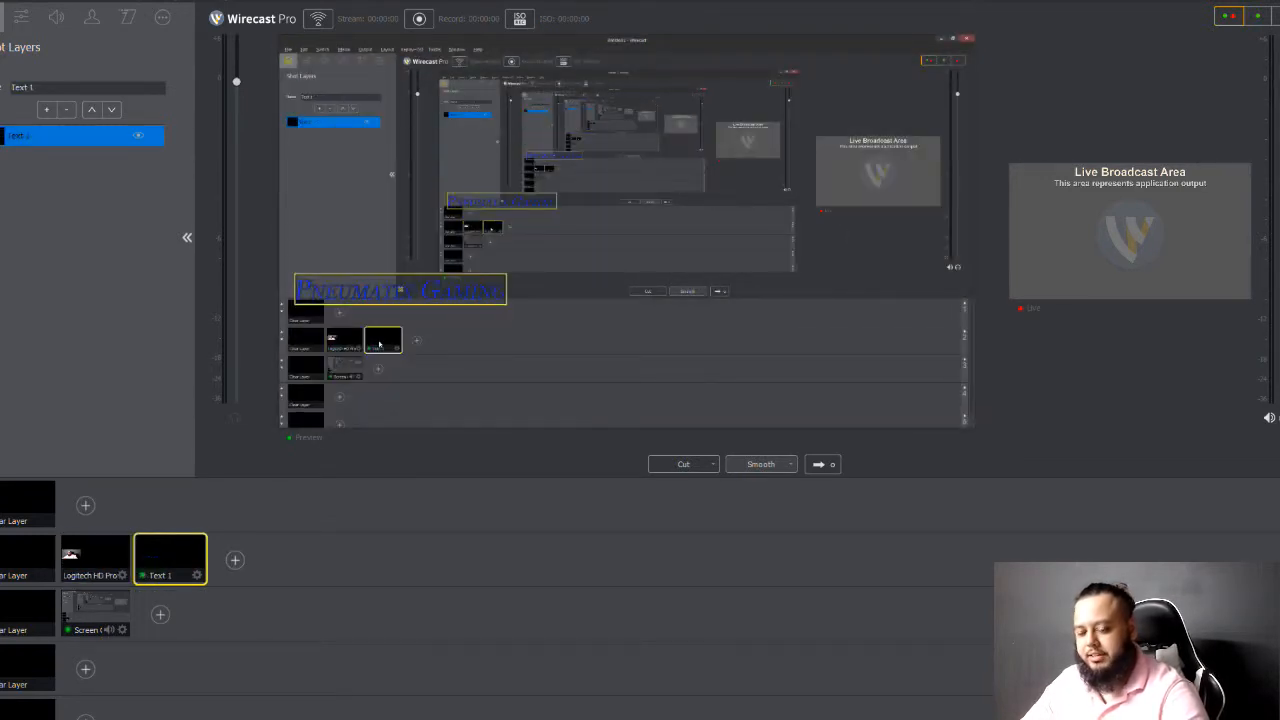
left_click(100, 558)
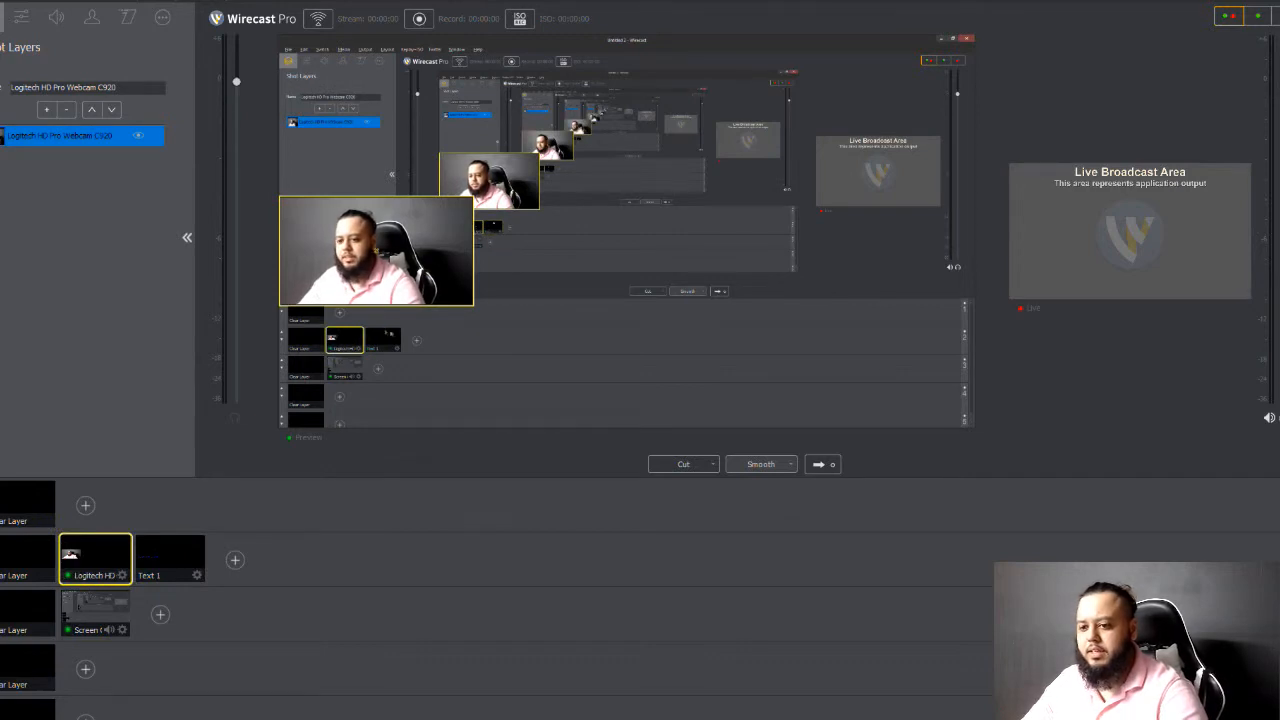
left_click(165, 560)
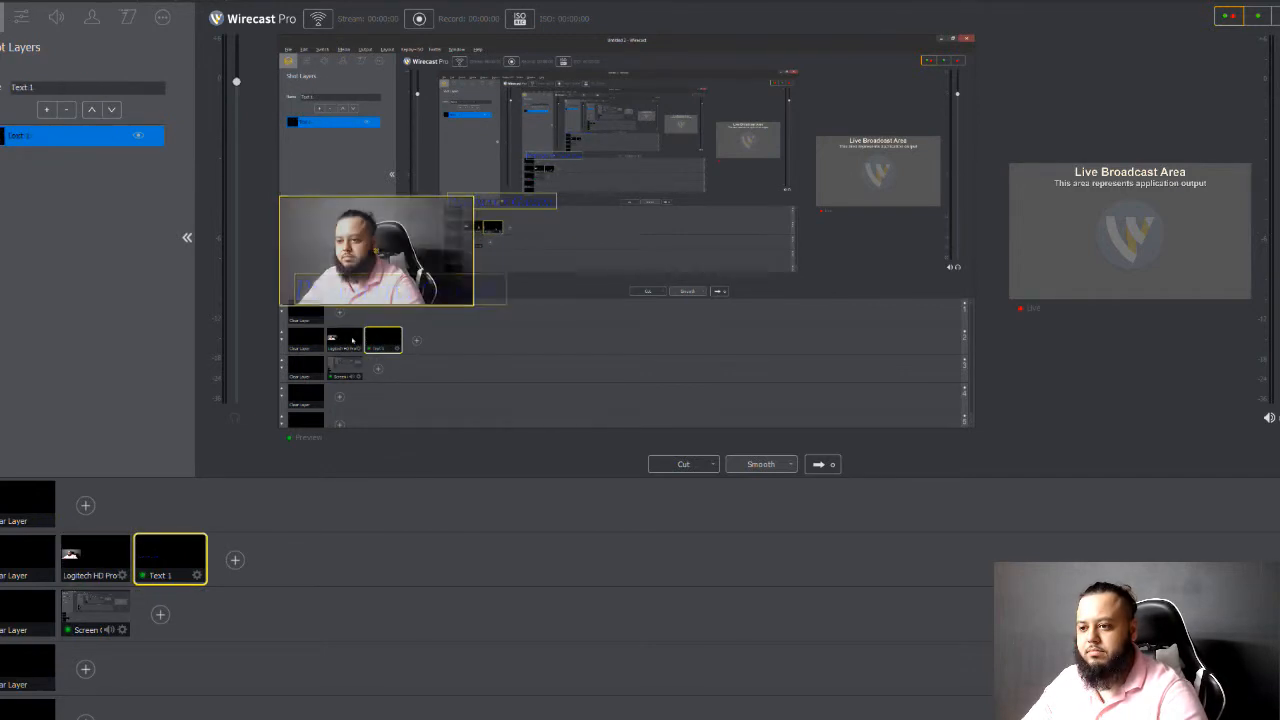
left_click(95, 559)
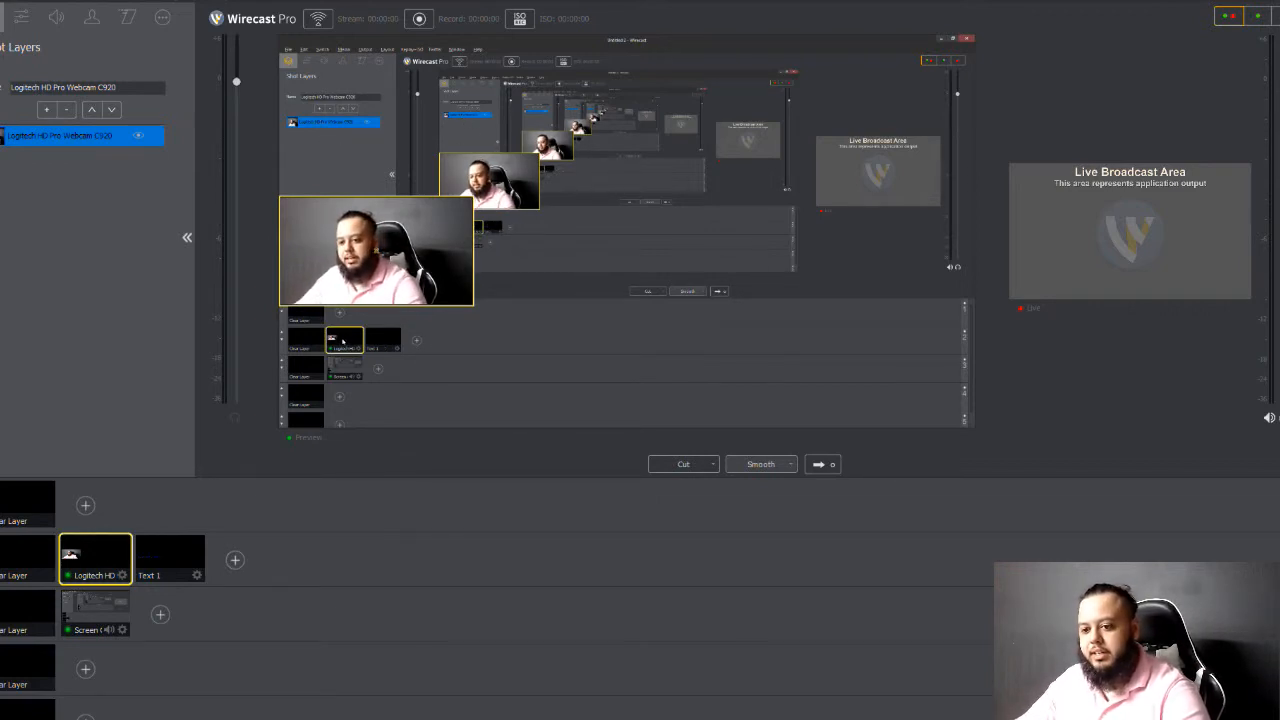
- Delete the Text 1 shot from the second layer and put the webcam shot back in the preview
left_click(195, 556)
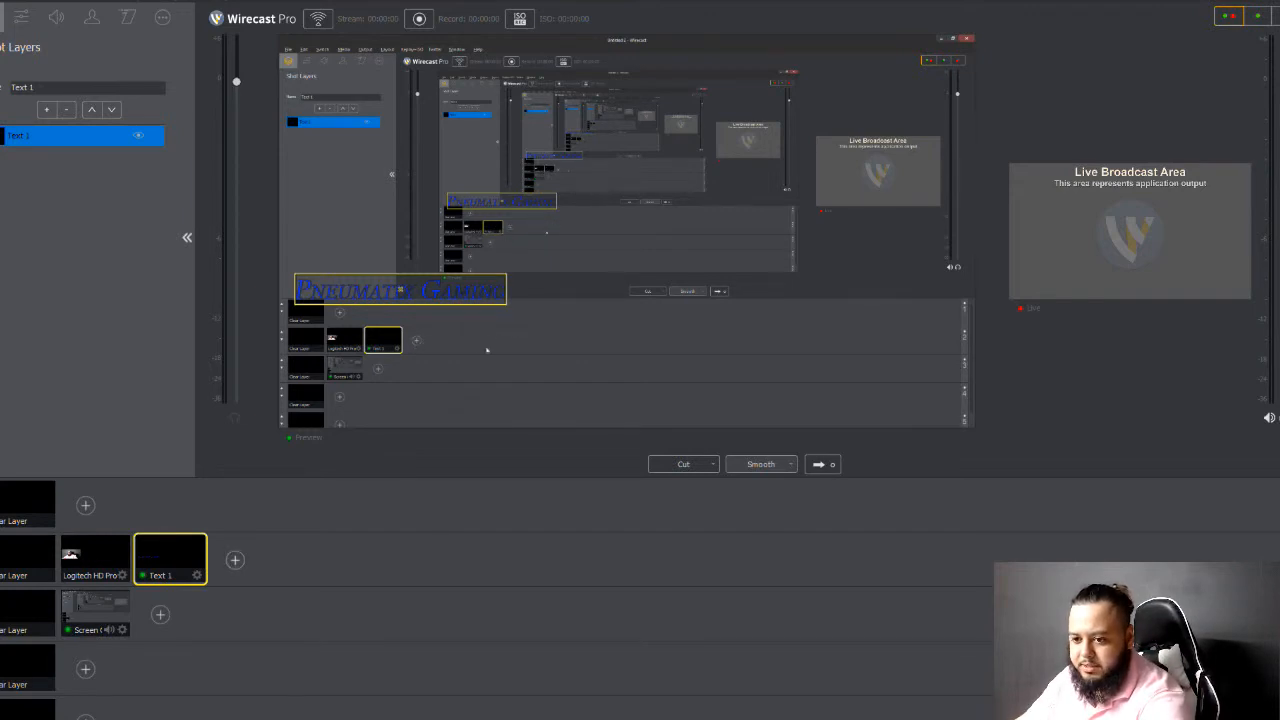
right_click(140, 553)
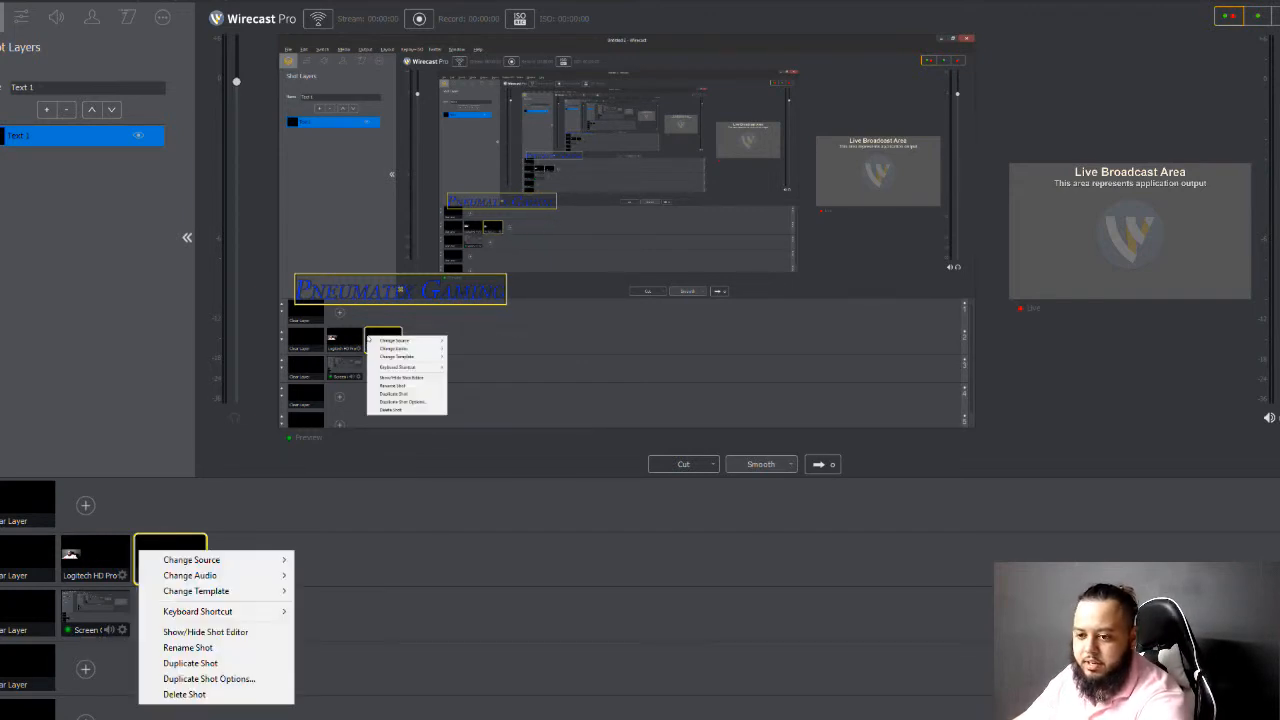
left_click(180, 694)
left_click(118, 557)
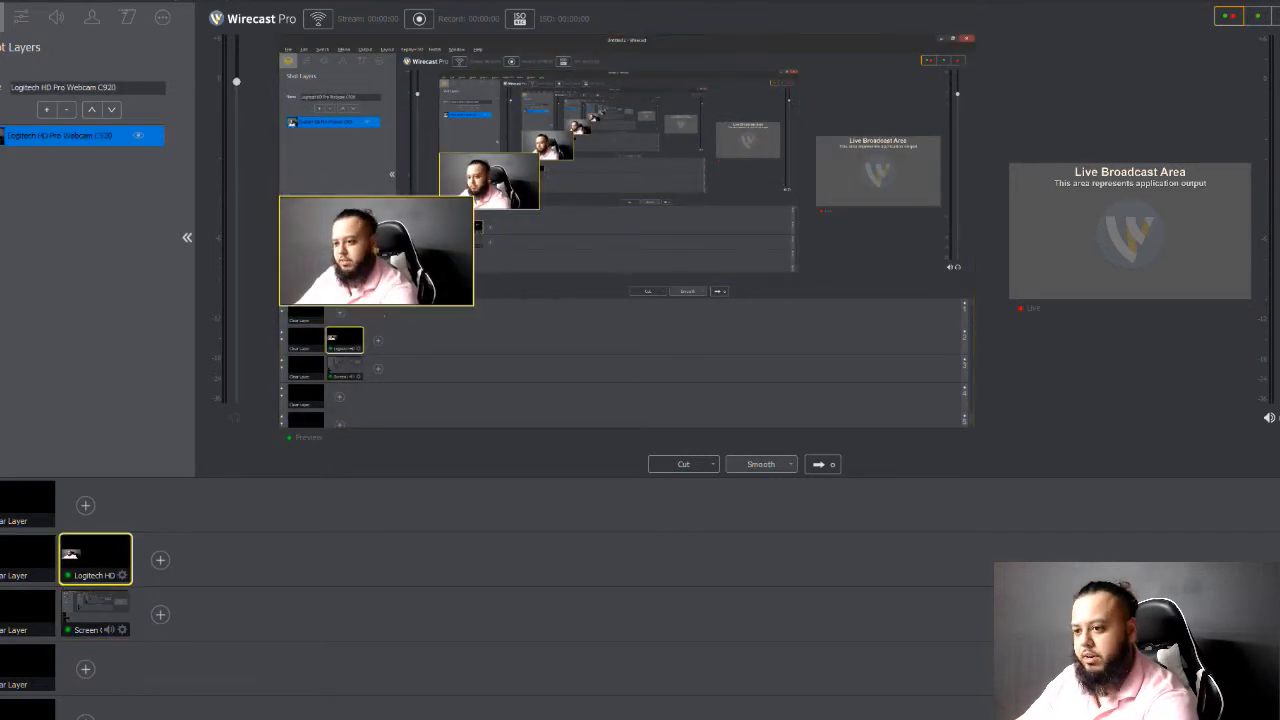
- Add the existing Text 1 source to the webcam shot as another layer
left_click(46, 109)
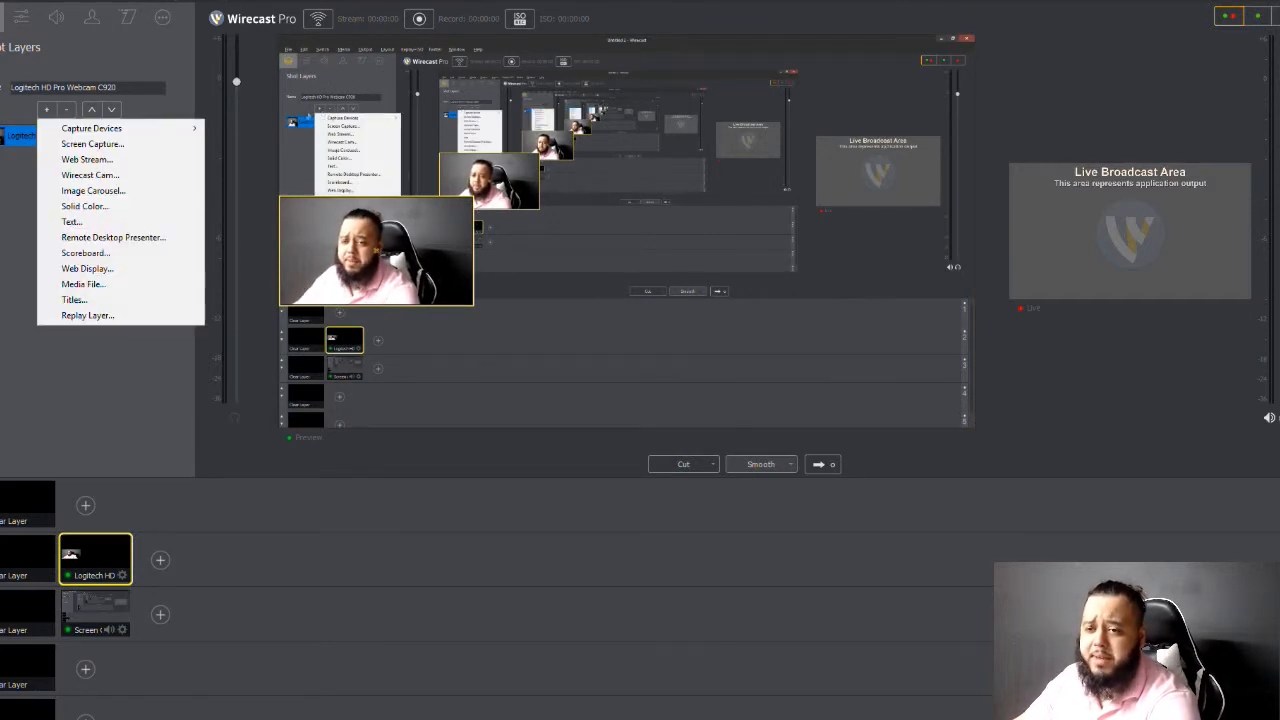
left_click(16, 188)
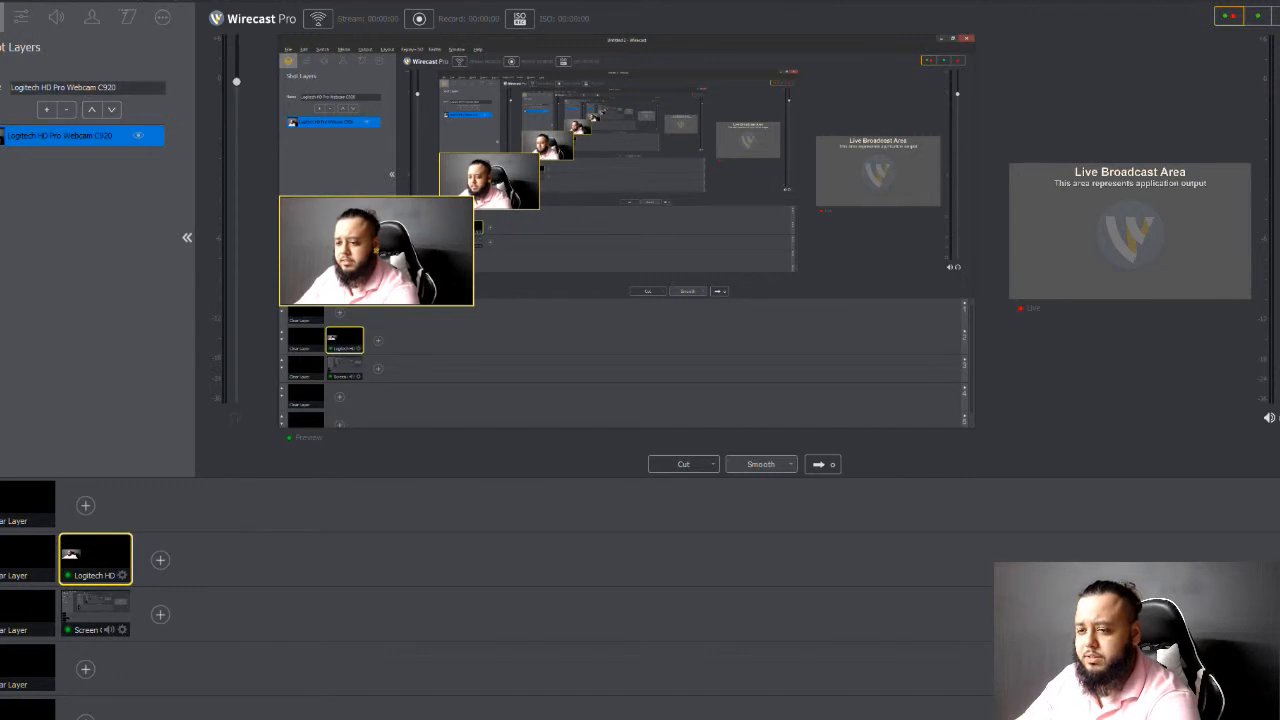
left_click(46, 110)
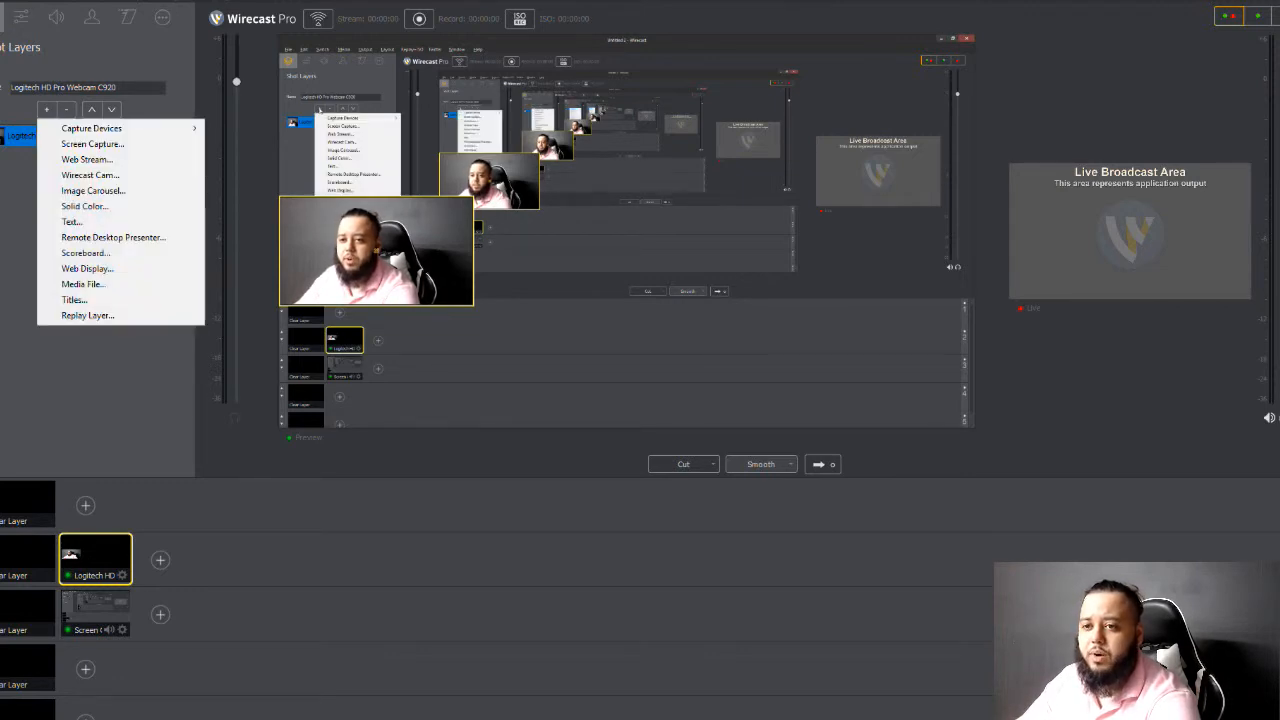
left_click(136, 224)
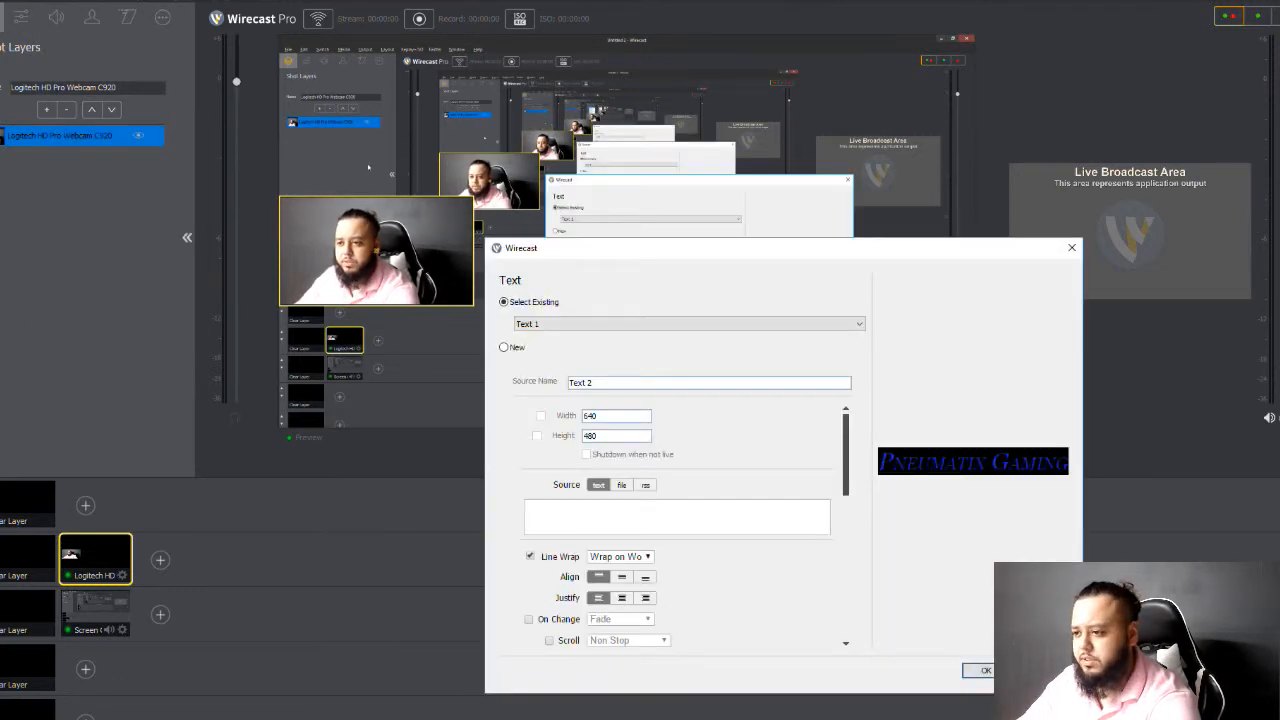
left_click(981, 670)
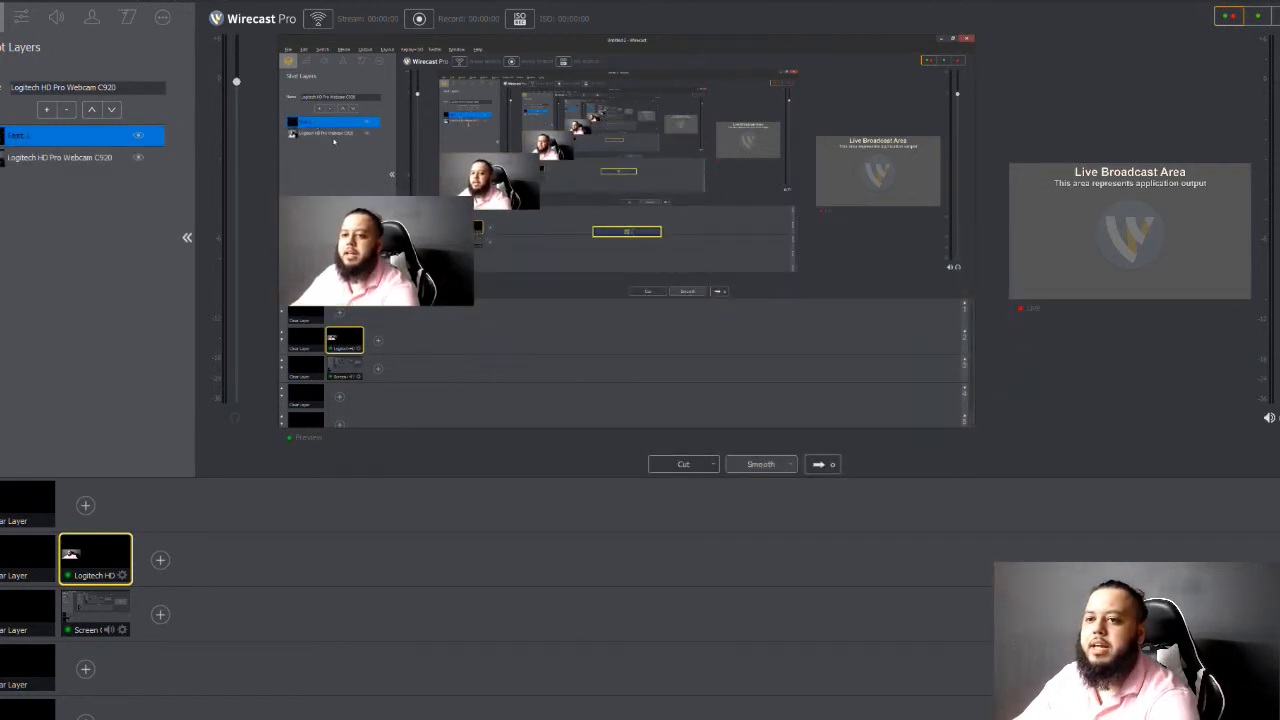
- Move the Logitech HD Pro Webcam C920 source above Text 1 in the webcam shot's layer order
left_click(55, 158)
left_click(62, 137)
left_click(55, 158)
left_click(64, 137)
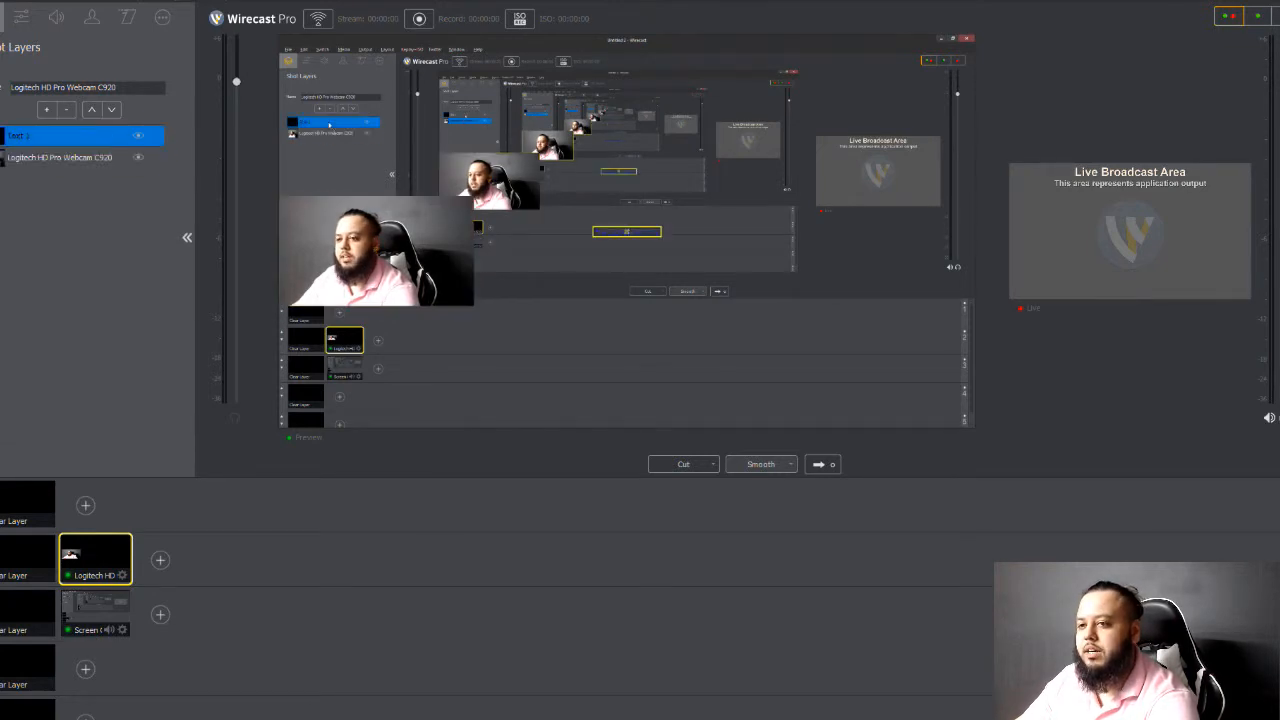
left_click(60, 157)
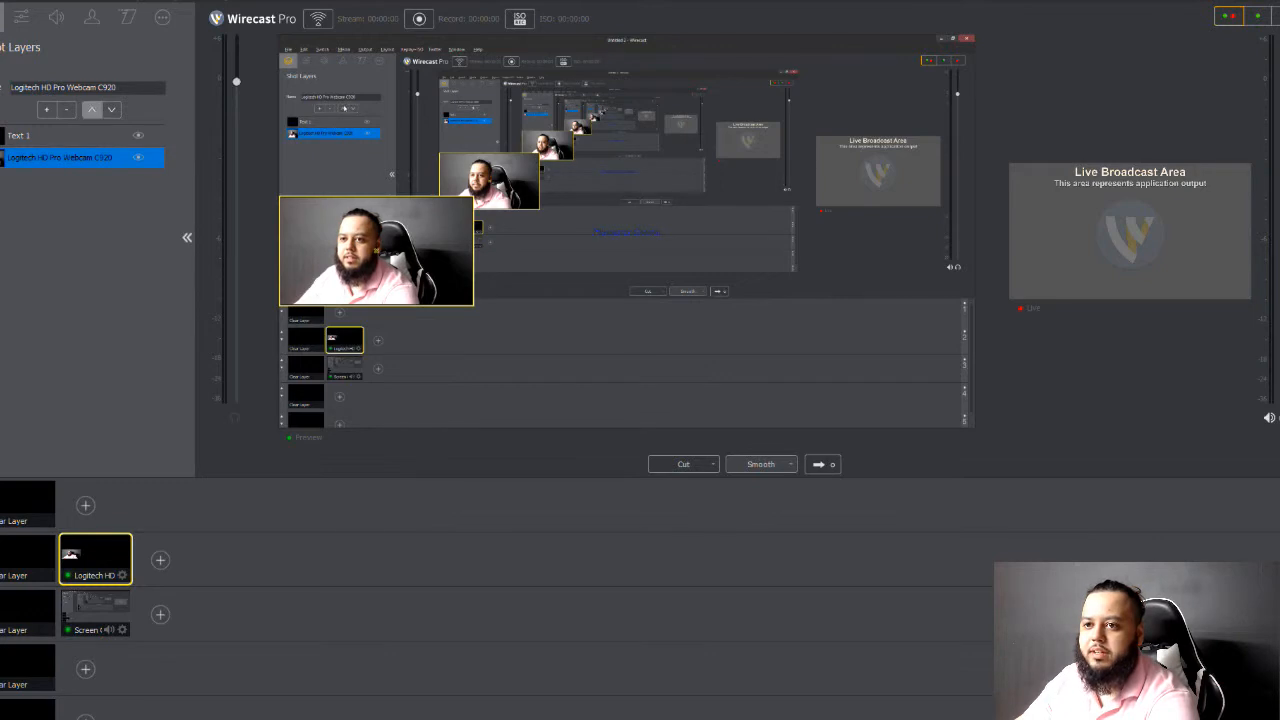
left_click(91, 109)
- Place the Text 1 source directly below the webcam picture and scale it to about 289% to match the webcam's width
left_click(62, 157)
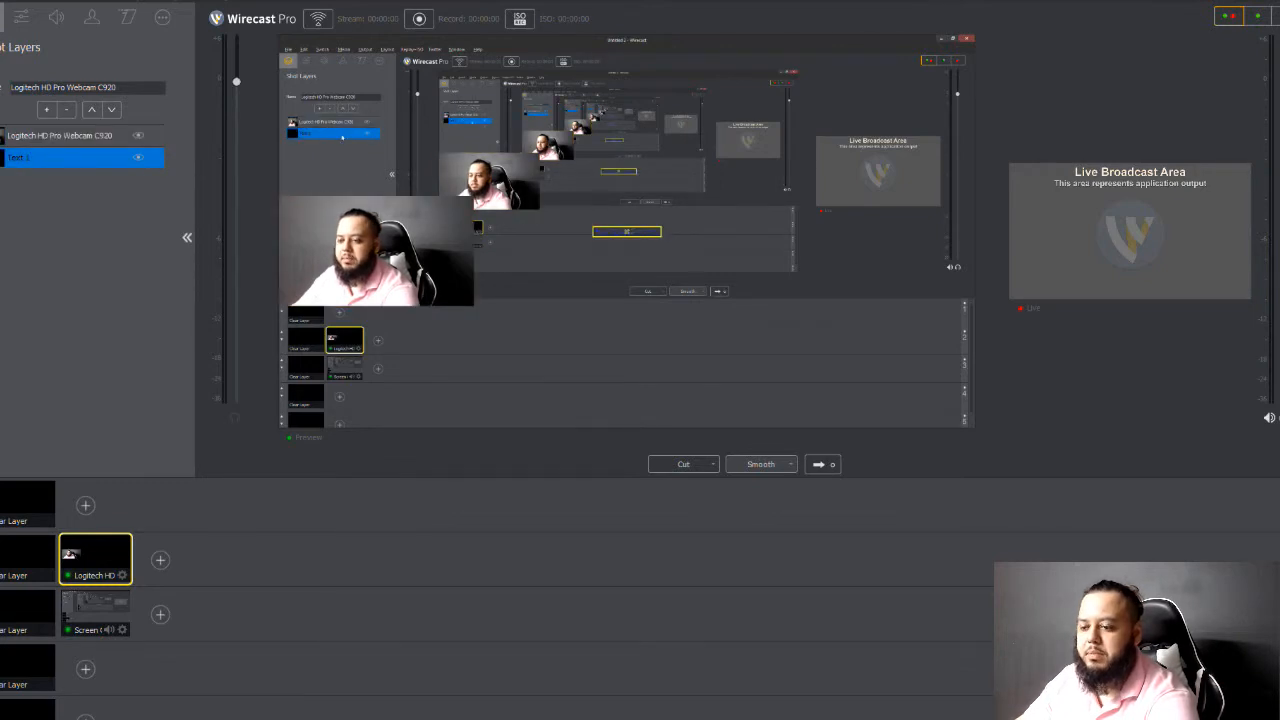
left_click_drag(611, 234, 381, 296)
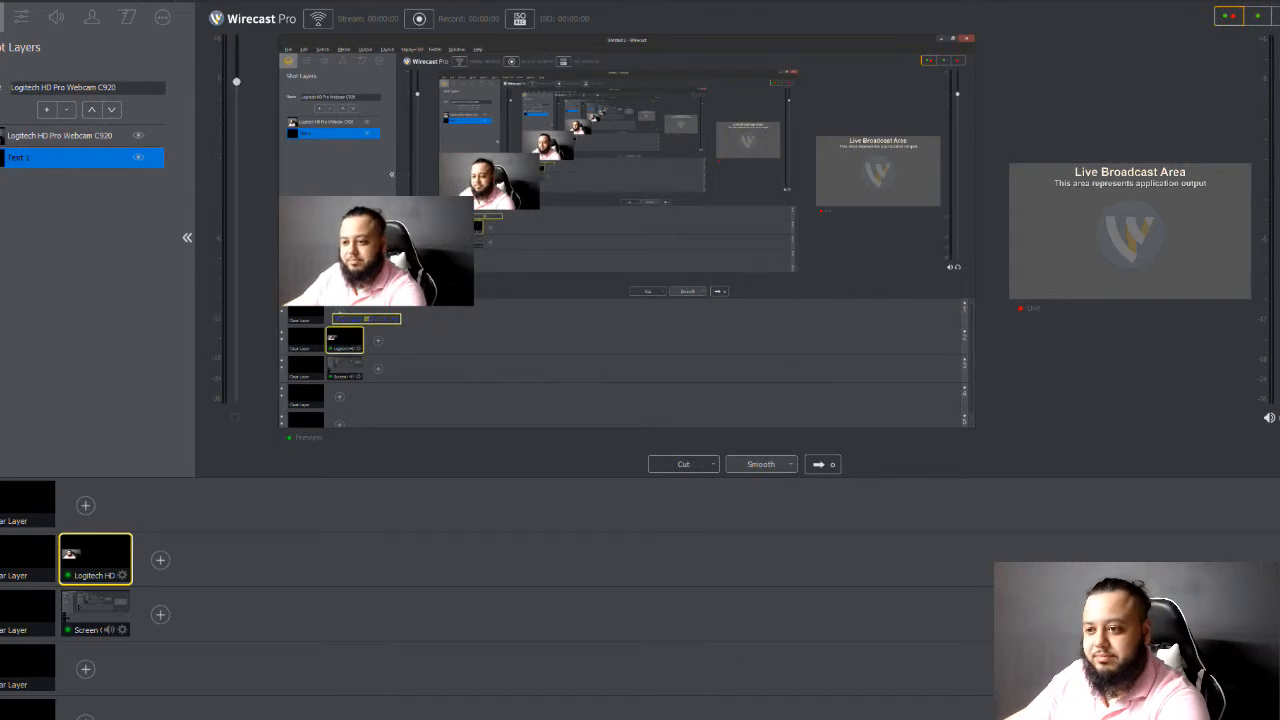
left_click(21, 17)
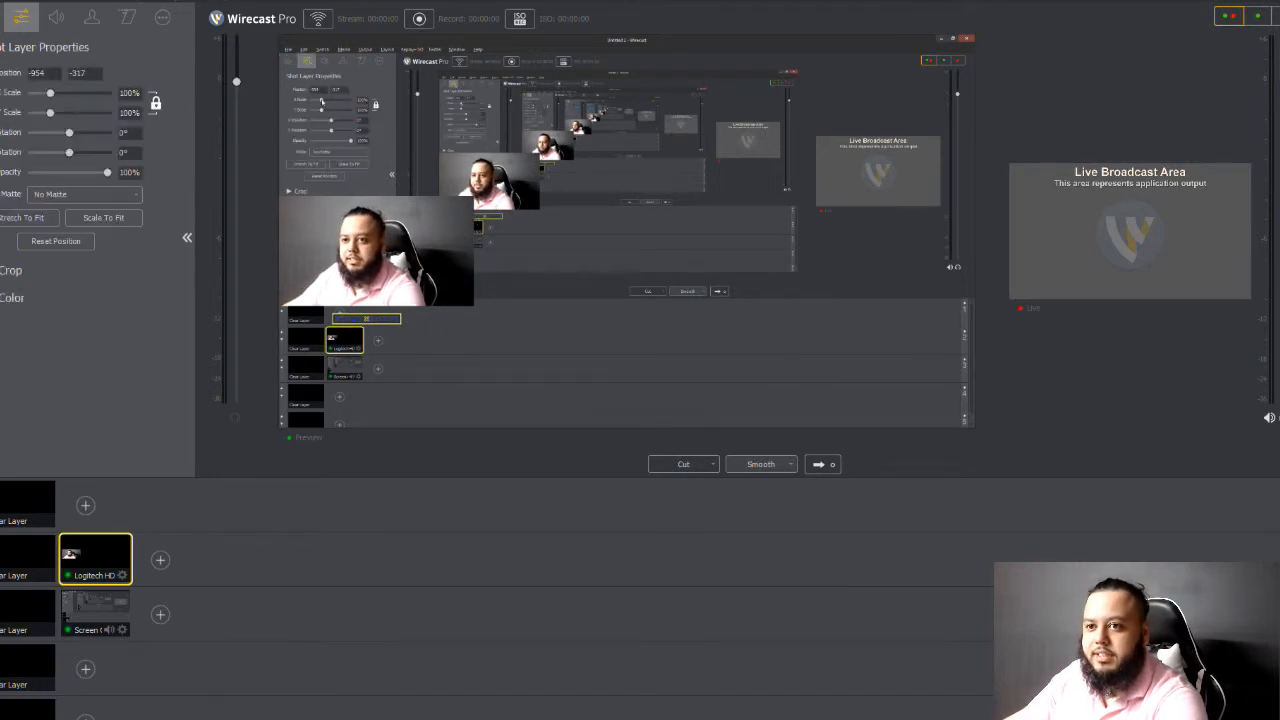
left_click_drag(50, 93, 86, 93)
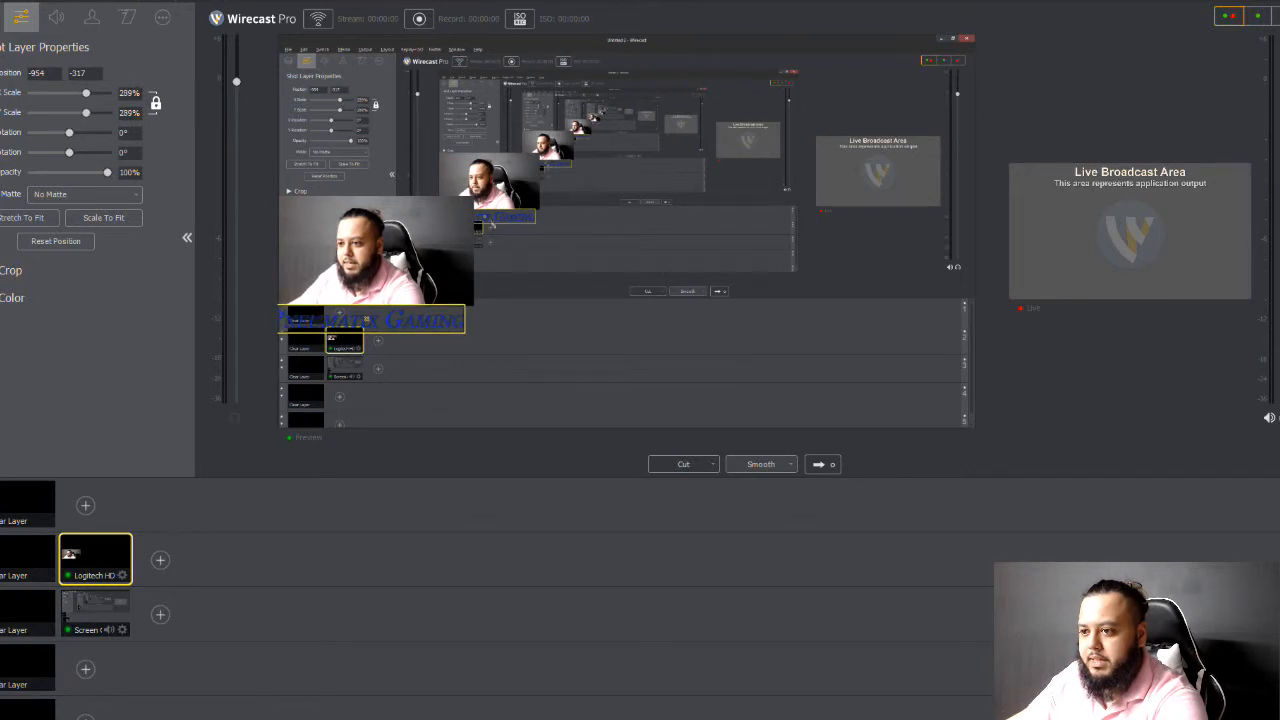
left_click(630, 228)
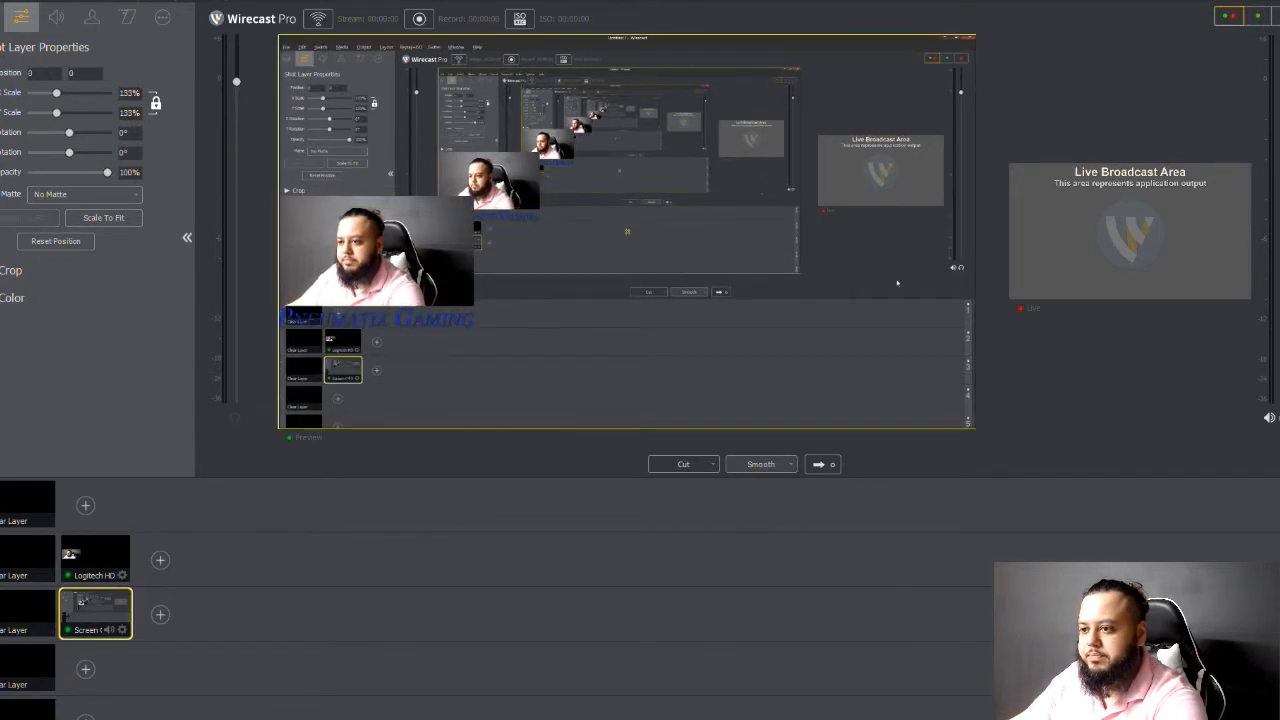
- Send the previewed scene with the webcam, text and screen capture to the live output
left_click(390, 262)
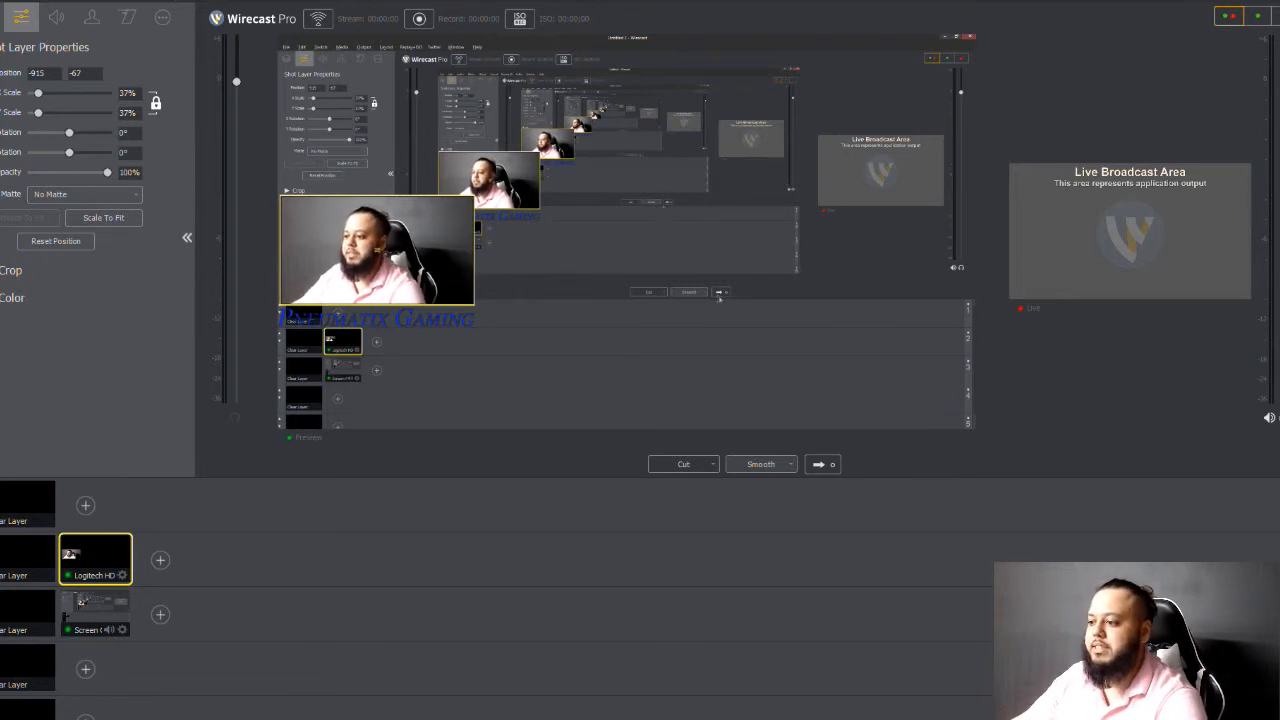
left_click(966, 427)
left_click(822, 464)
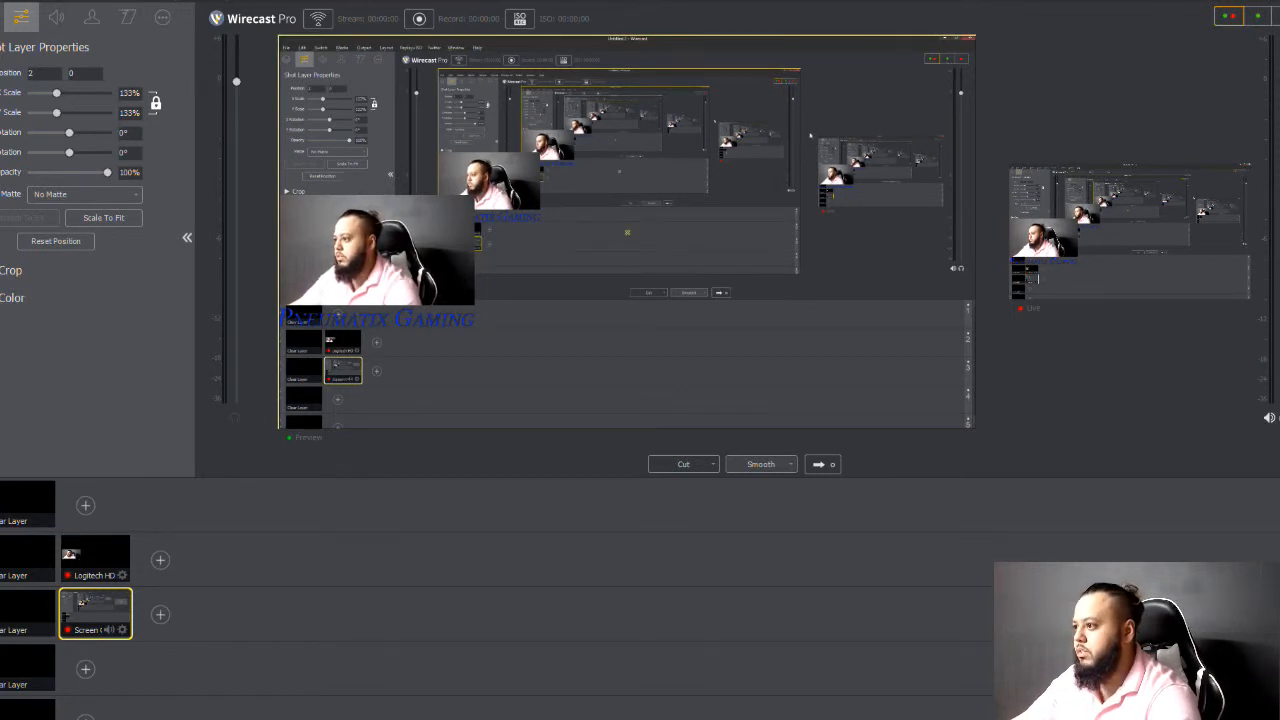
- Enlarge the live view beside the preview, try the single-view layouts, and return to the side-by-side layout with the shot properties shown
left_click_drag(1005, 149, 755, 213)
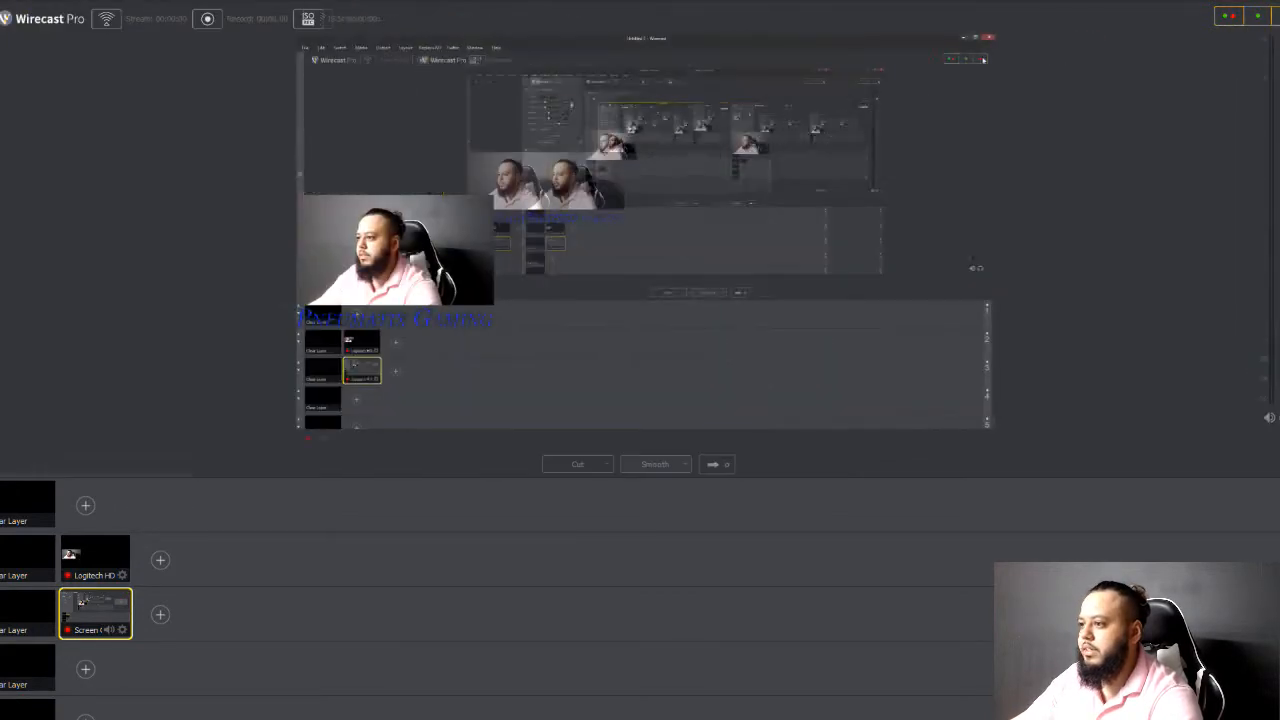
left_click(1258, 18)
left_click(1229, 17)
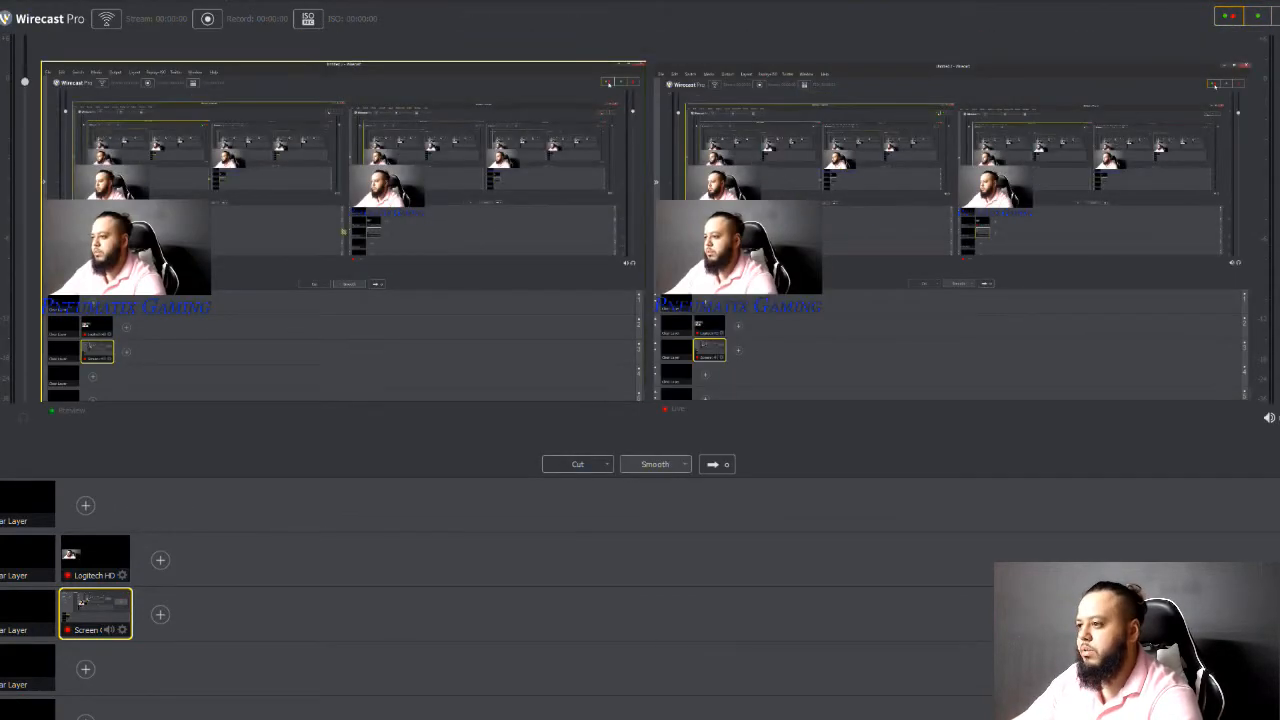
left_click(1, 173)
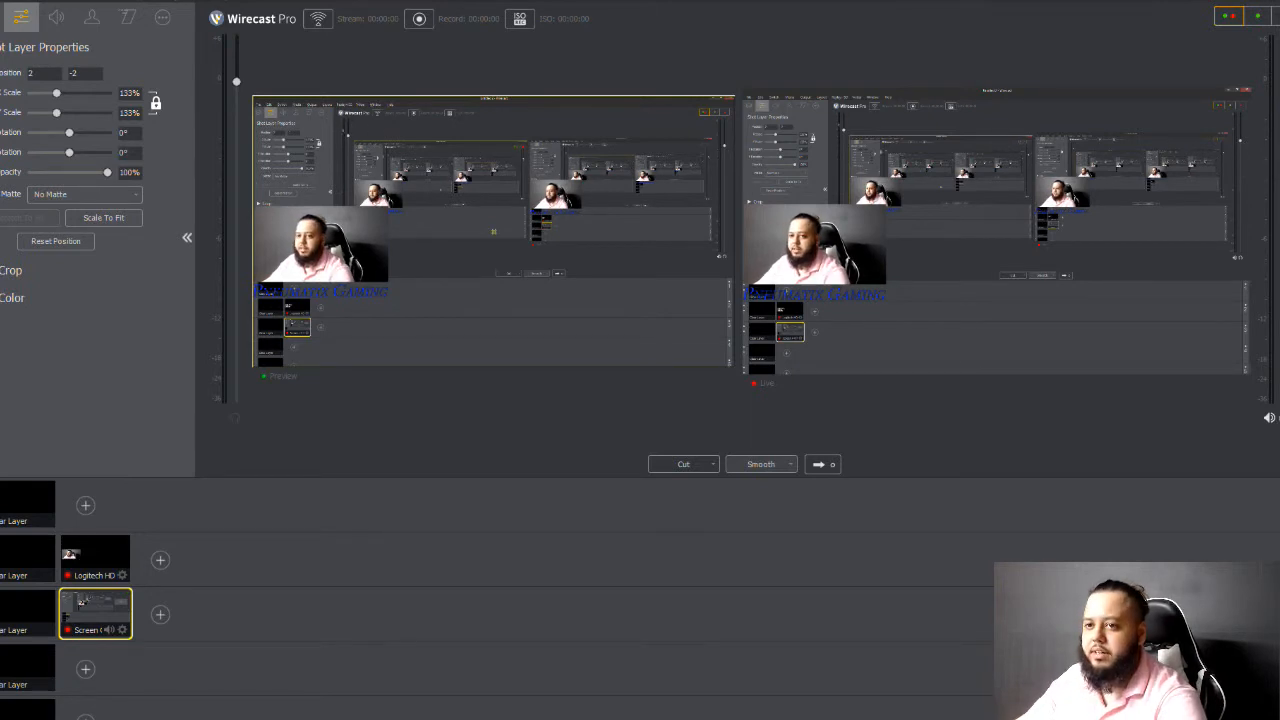
- Show the webcam shot's layers and review the source types that can be added to it
left_click(95, 558)
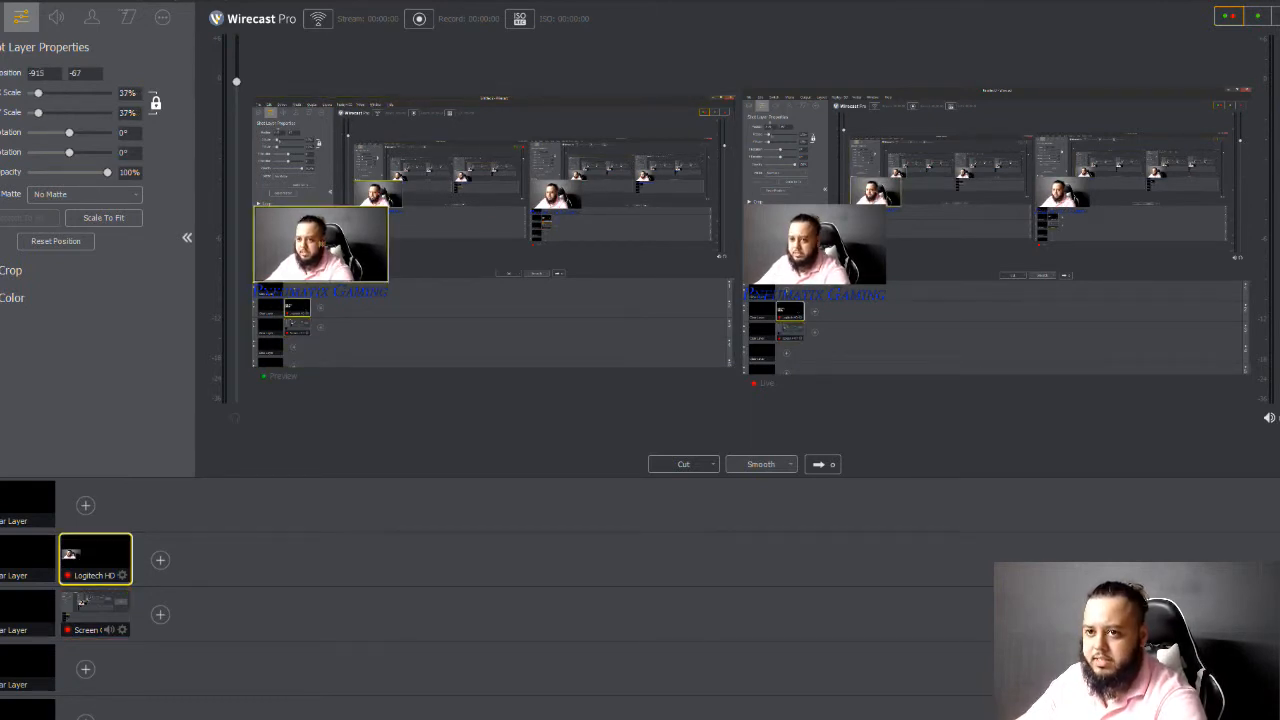
left_click(2, 17)
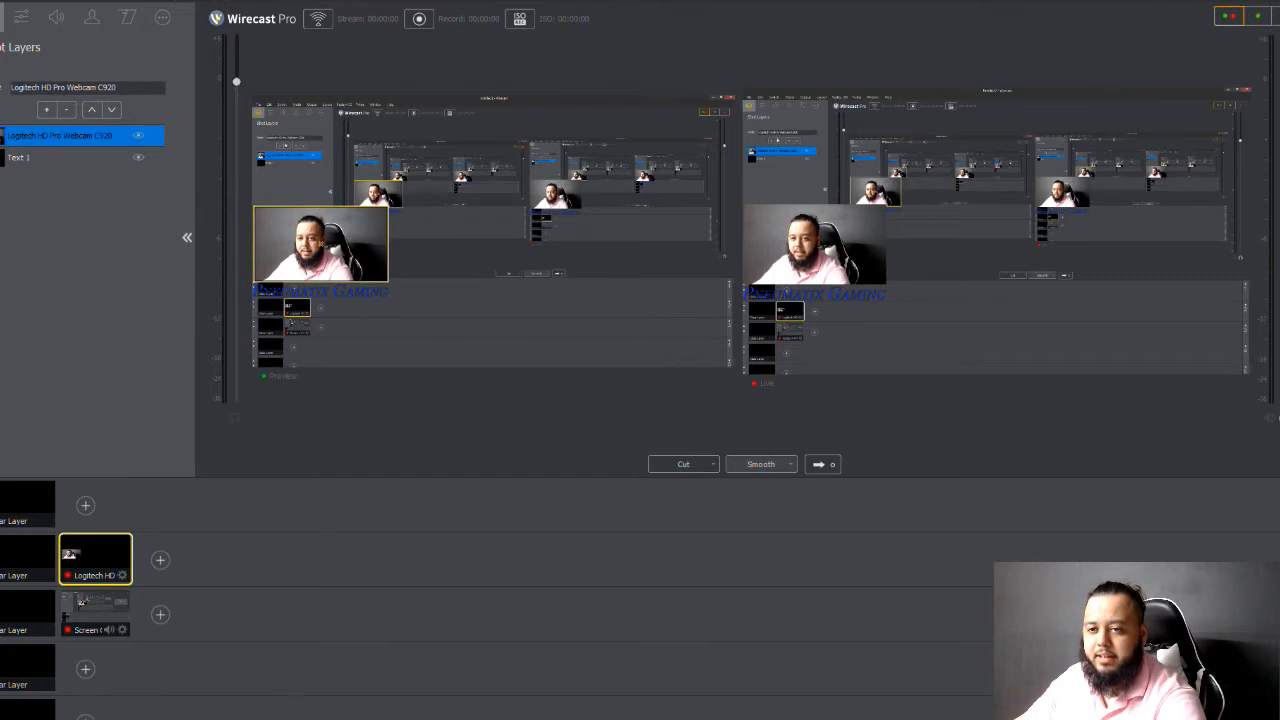
left_click(46, 109)
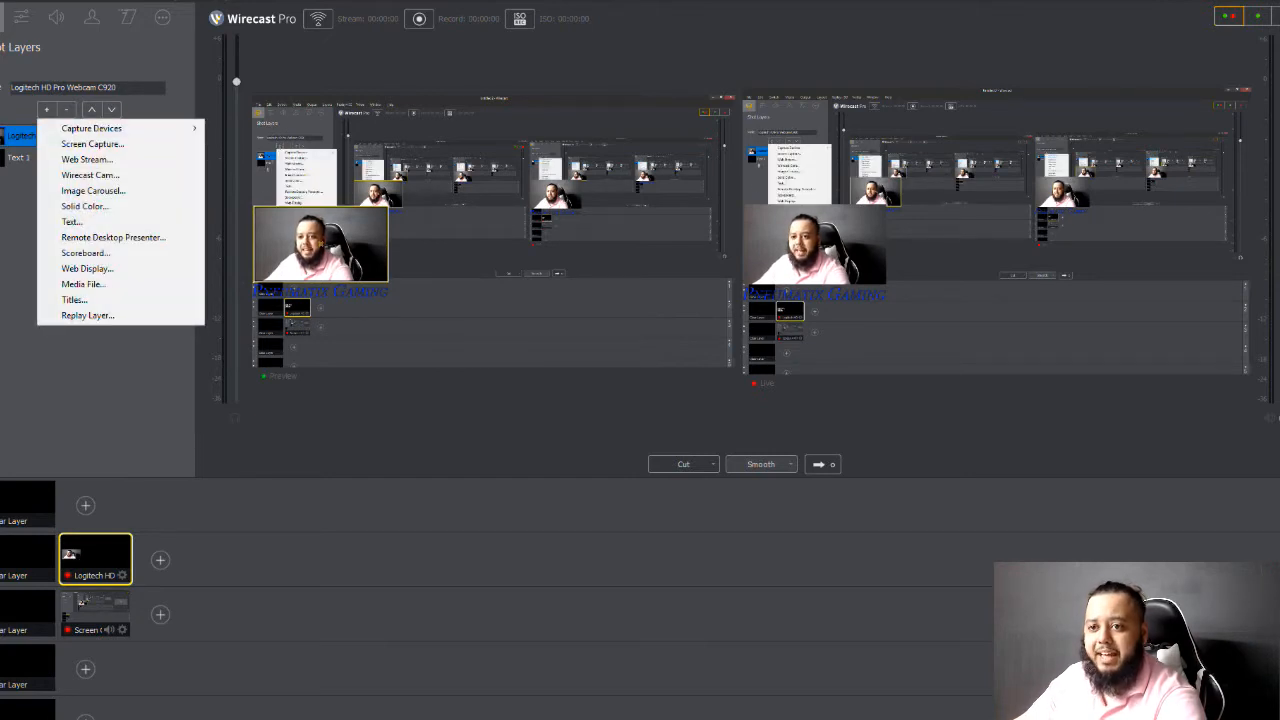
key("Escape")
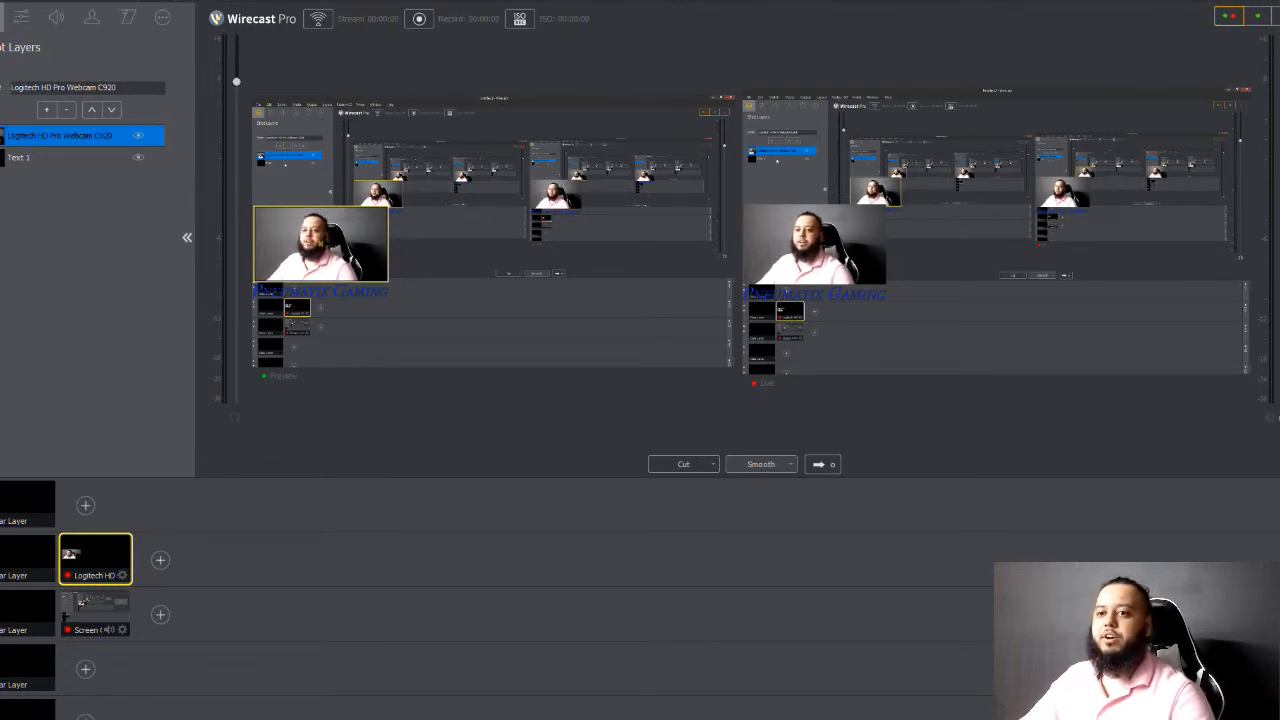
- Toggle the Text 1 layer's visibility off and back on within the webcam shot
left_click(60, 159)
left_click(138, 158)
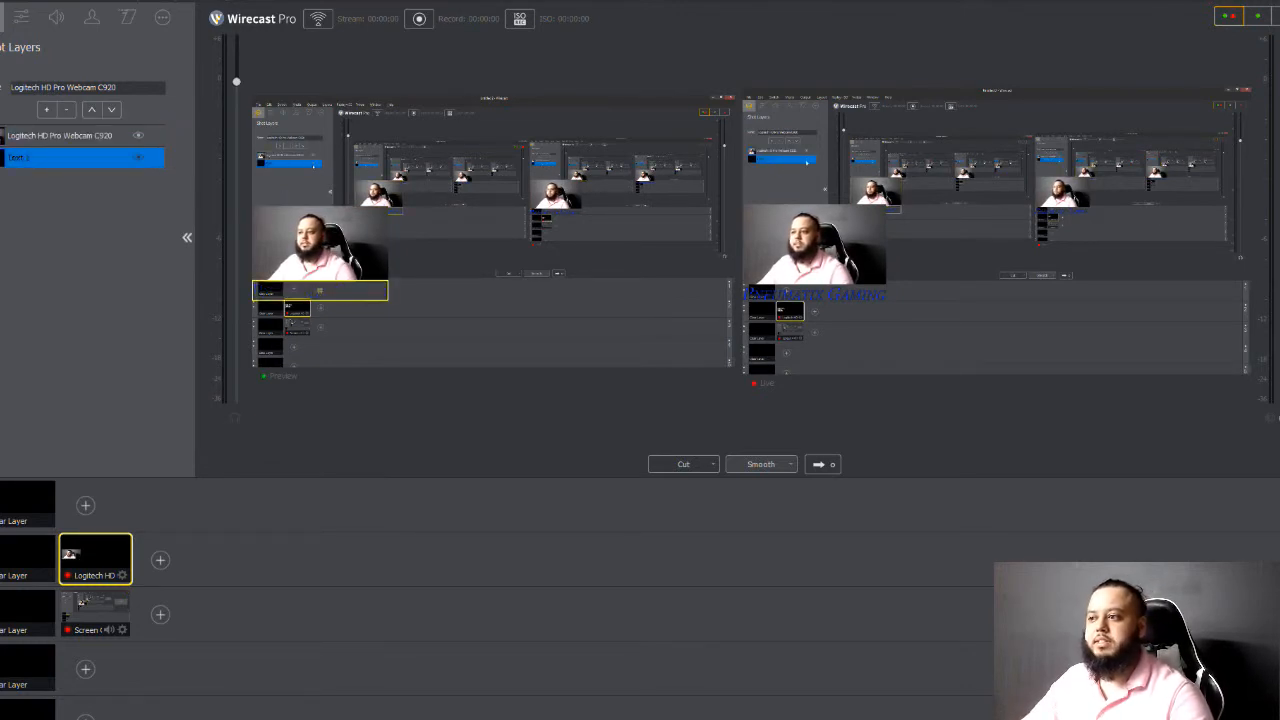
left_click(138, 158)
left_click(138, 158)
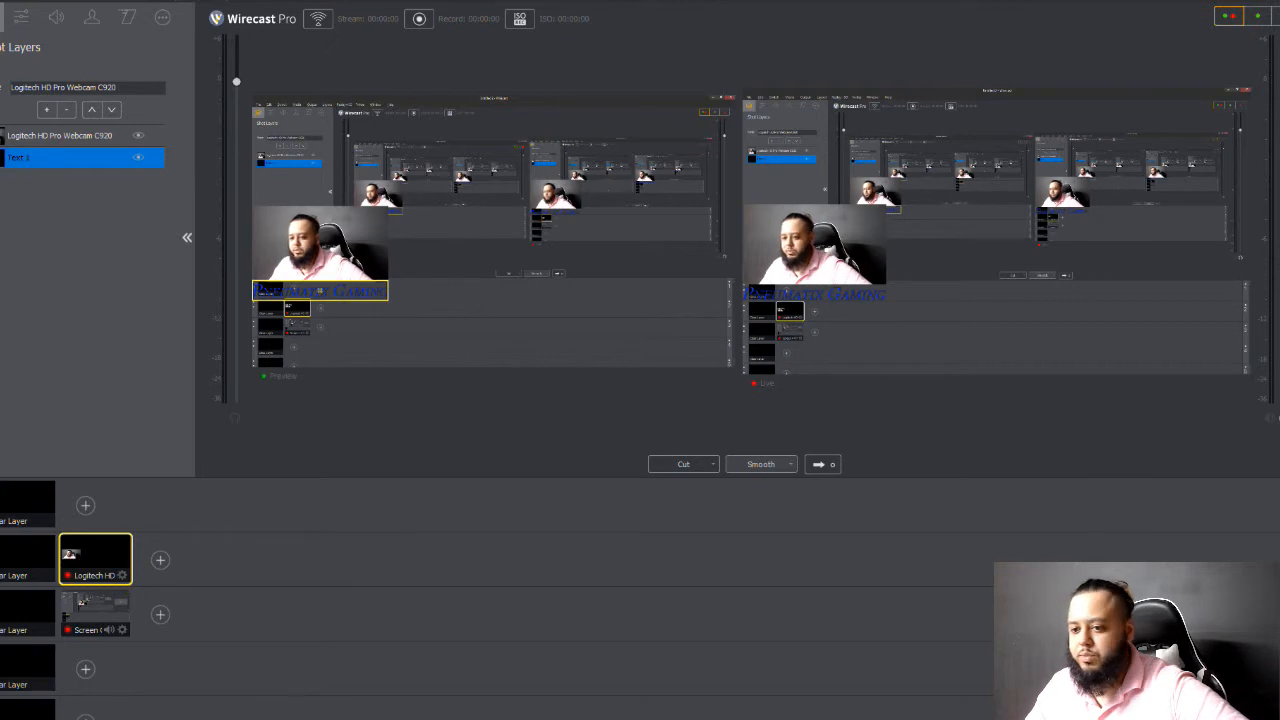
- Switch between the screen capture shot and the webcam shot to compare the sources each one contains
left_click(94, 613)
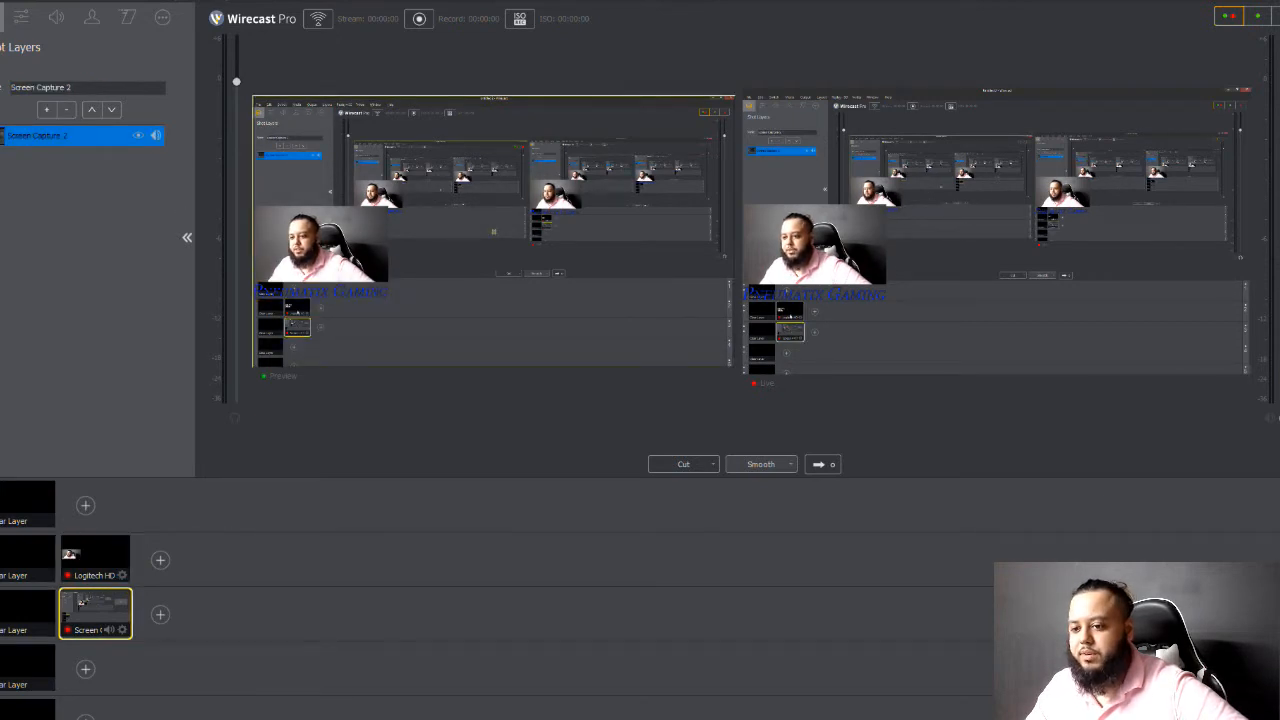
left_click(96, 569)
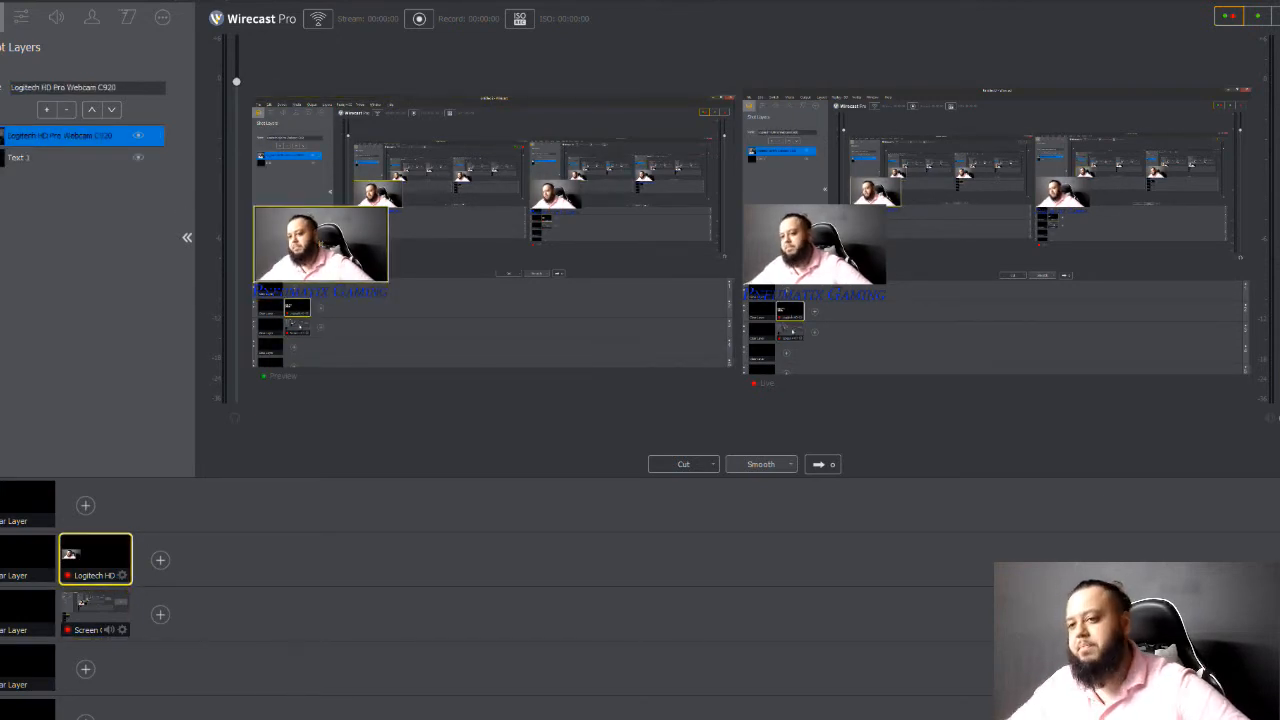
left_click(95, 611)
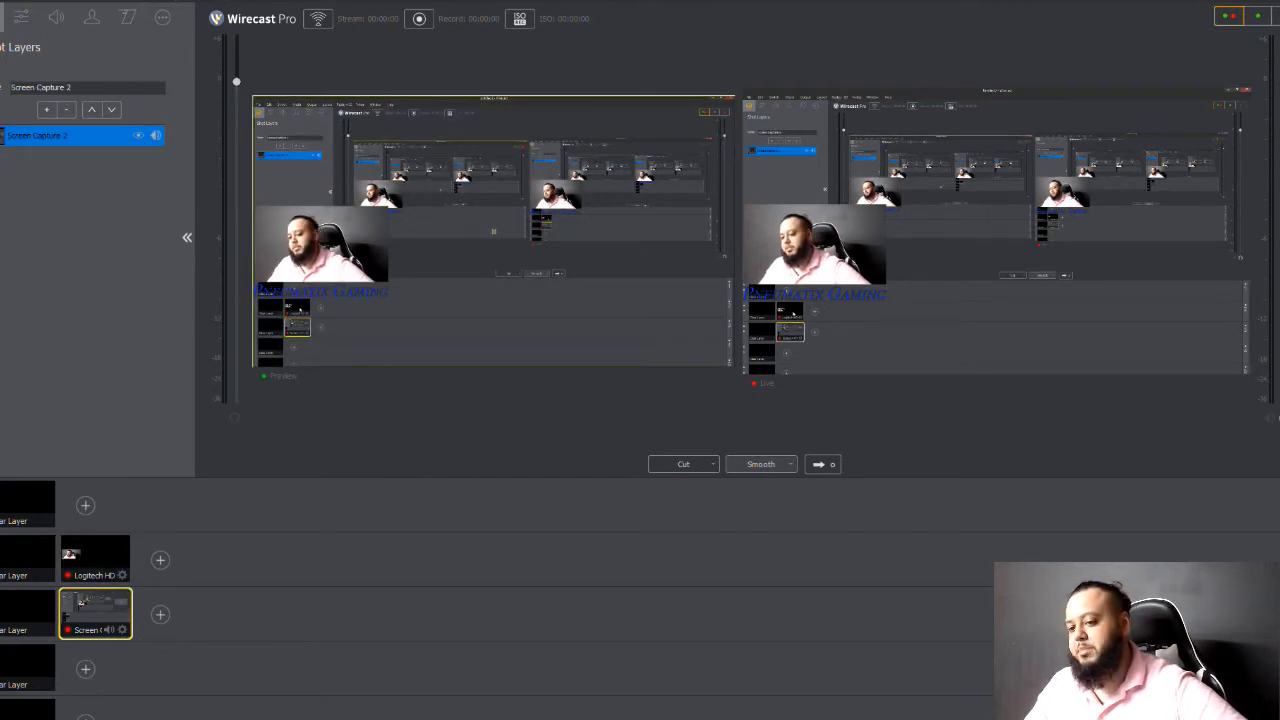
left_click(101, 565)
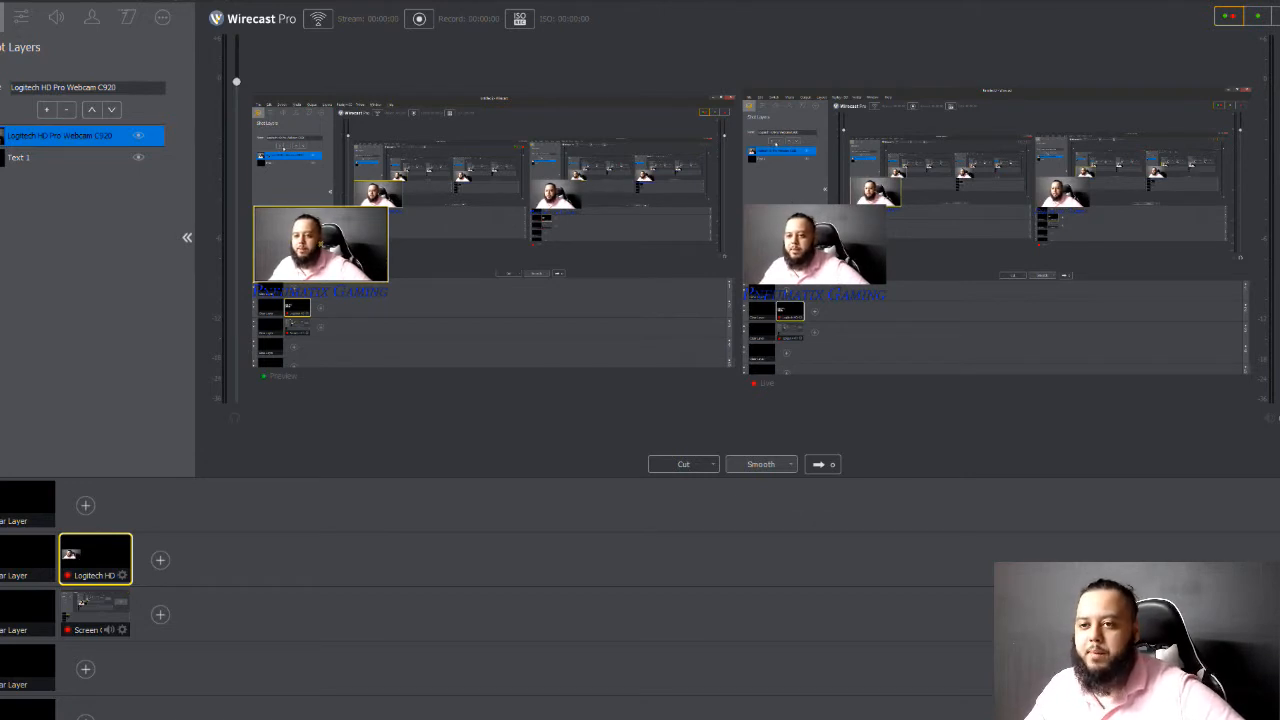
- Add the Microphone (HD Pro Webcam C920) capture device to the webcam shot and lower the preview volume
left_click(46, 109)
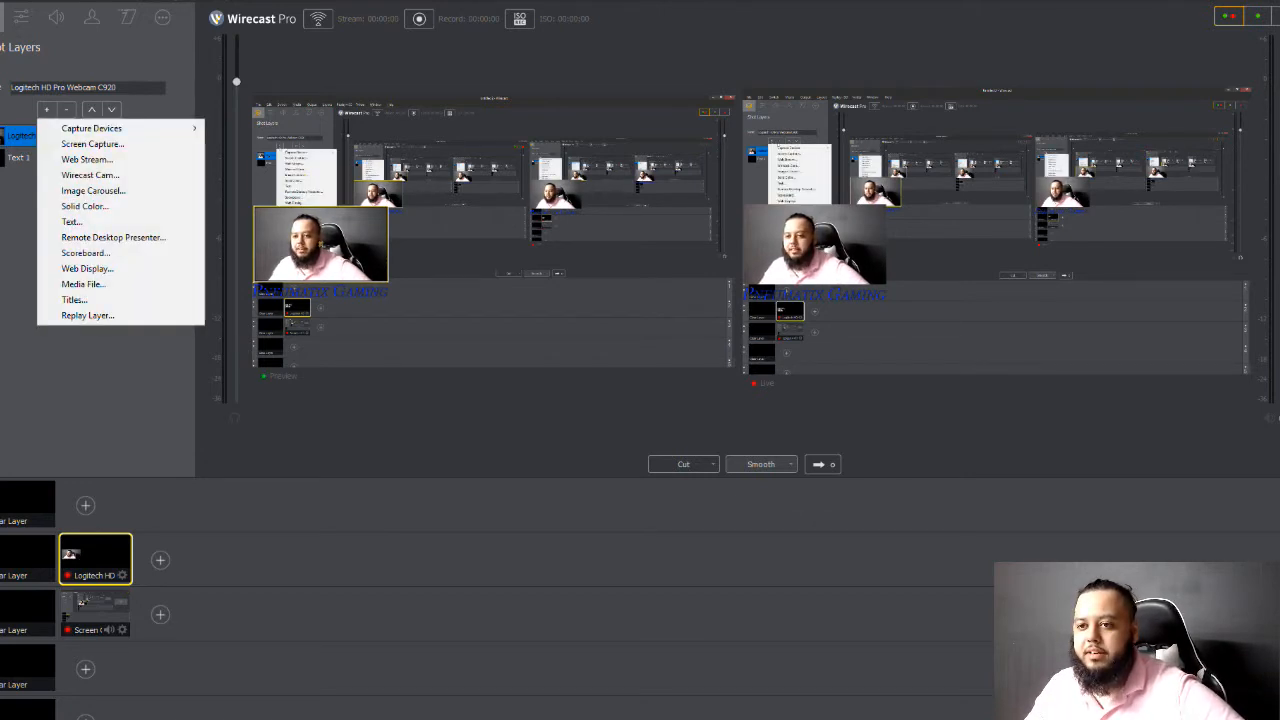
mouse_move(100, 128)
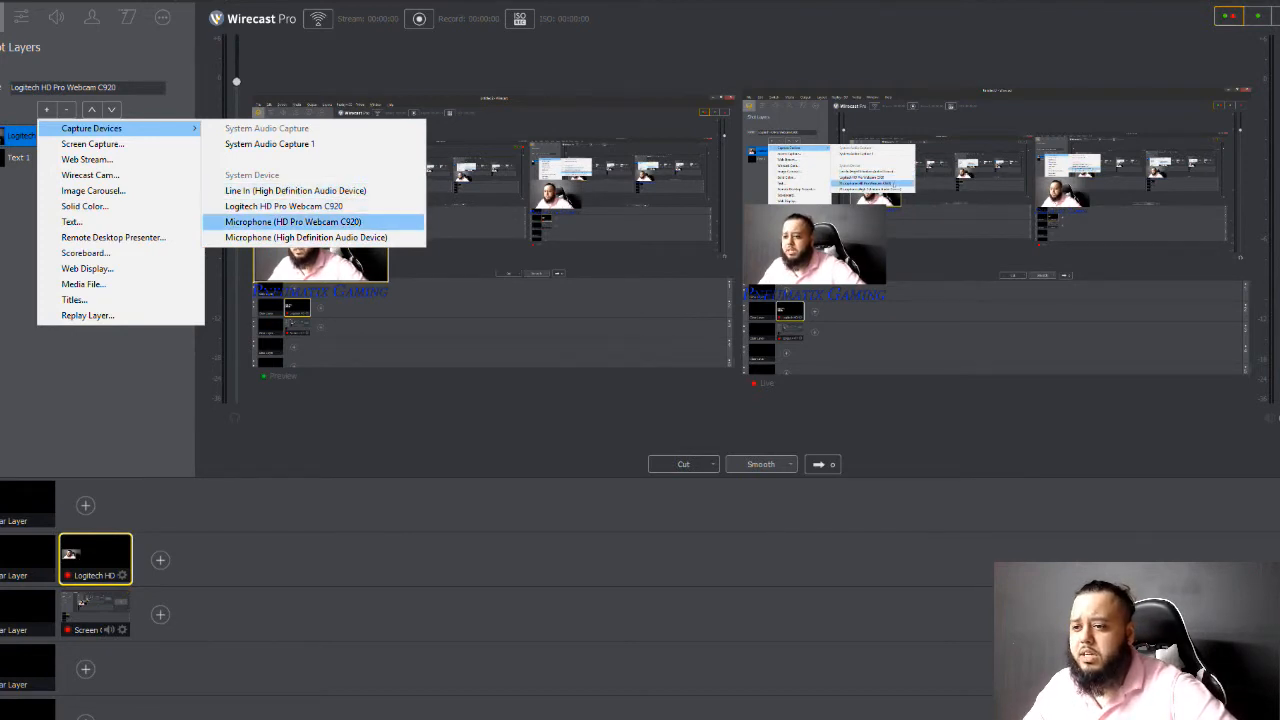
left_click(293, 221)
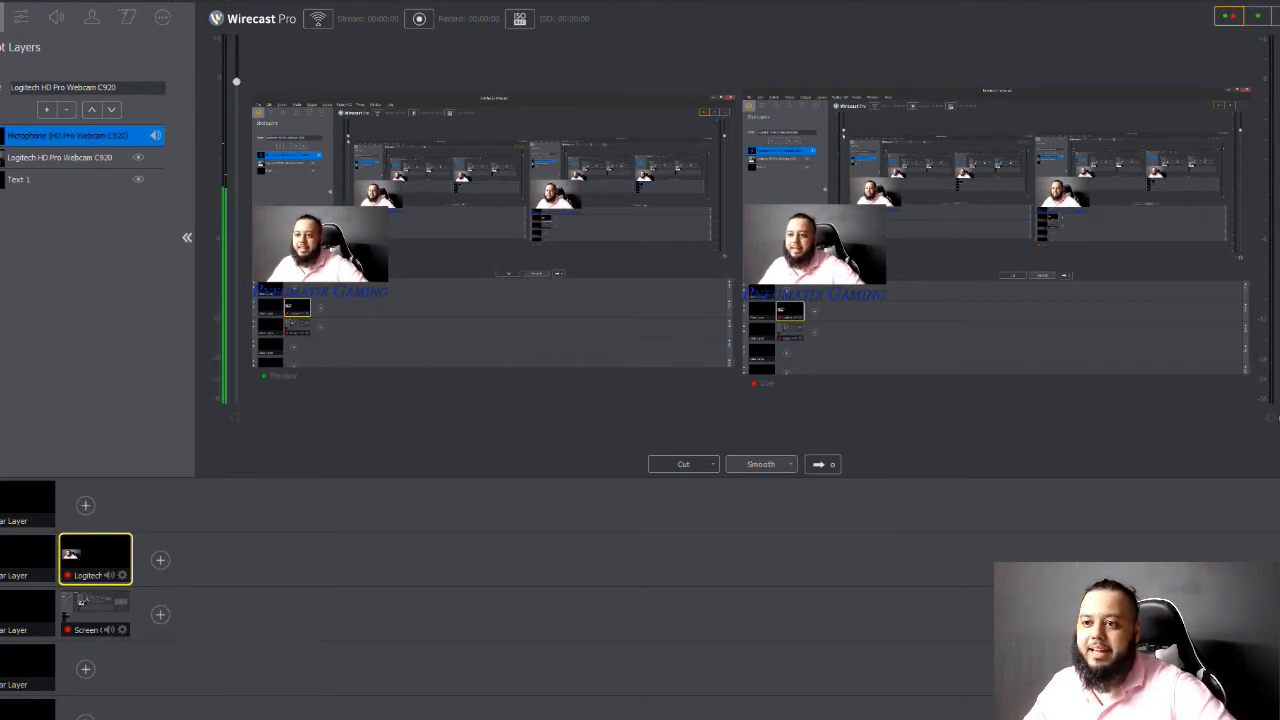
left_click_drag(236, 81, 236, 206)
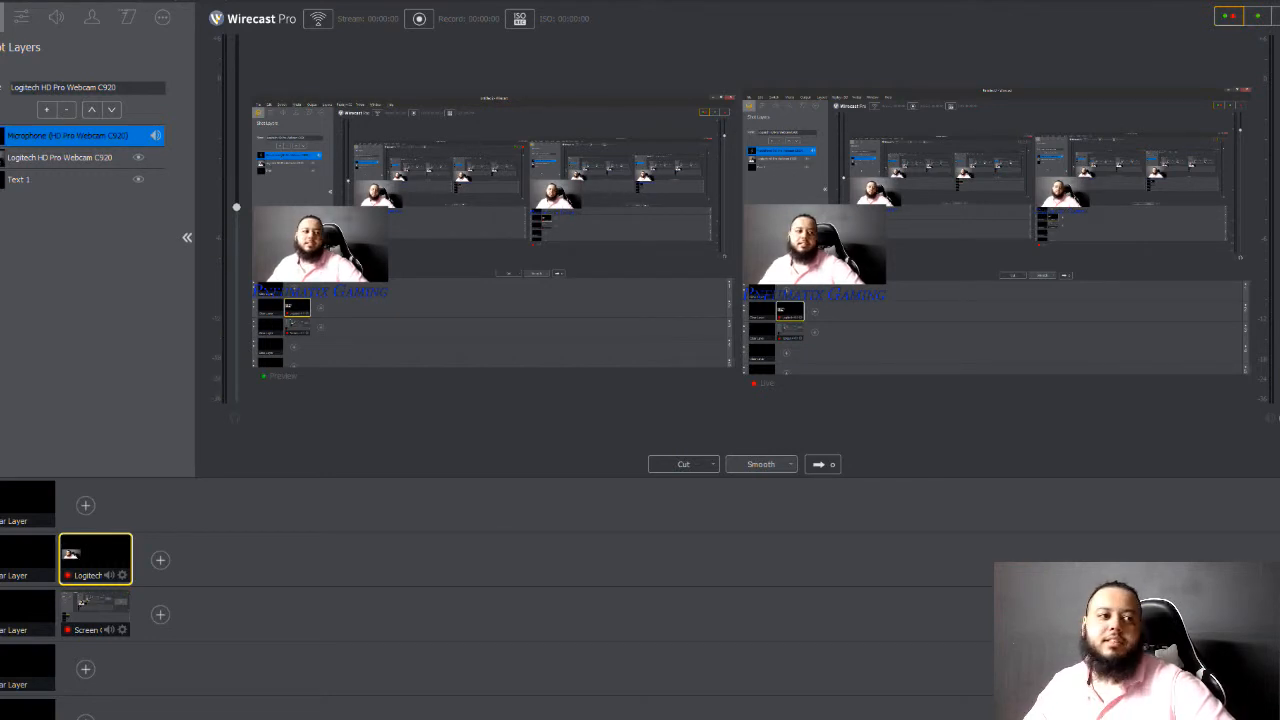
left_click_drag(236, 207, 236, 220)
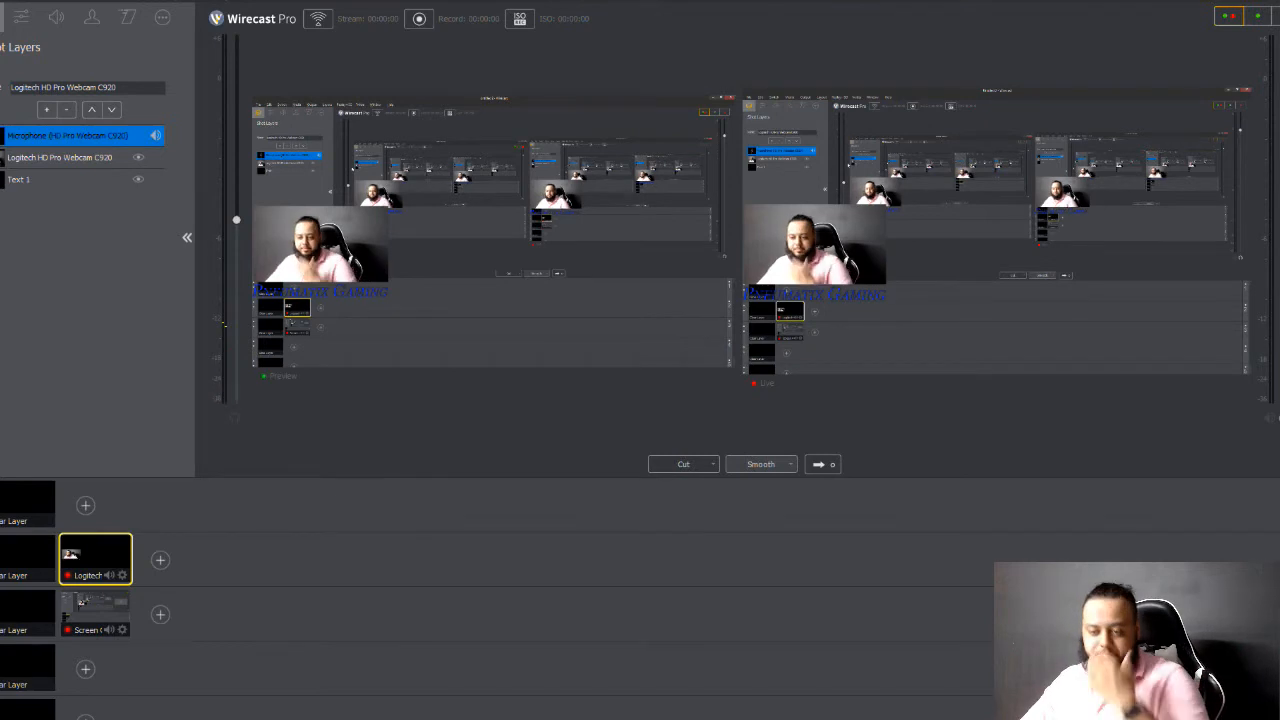